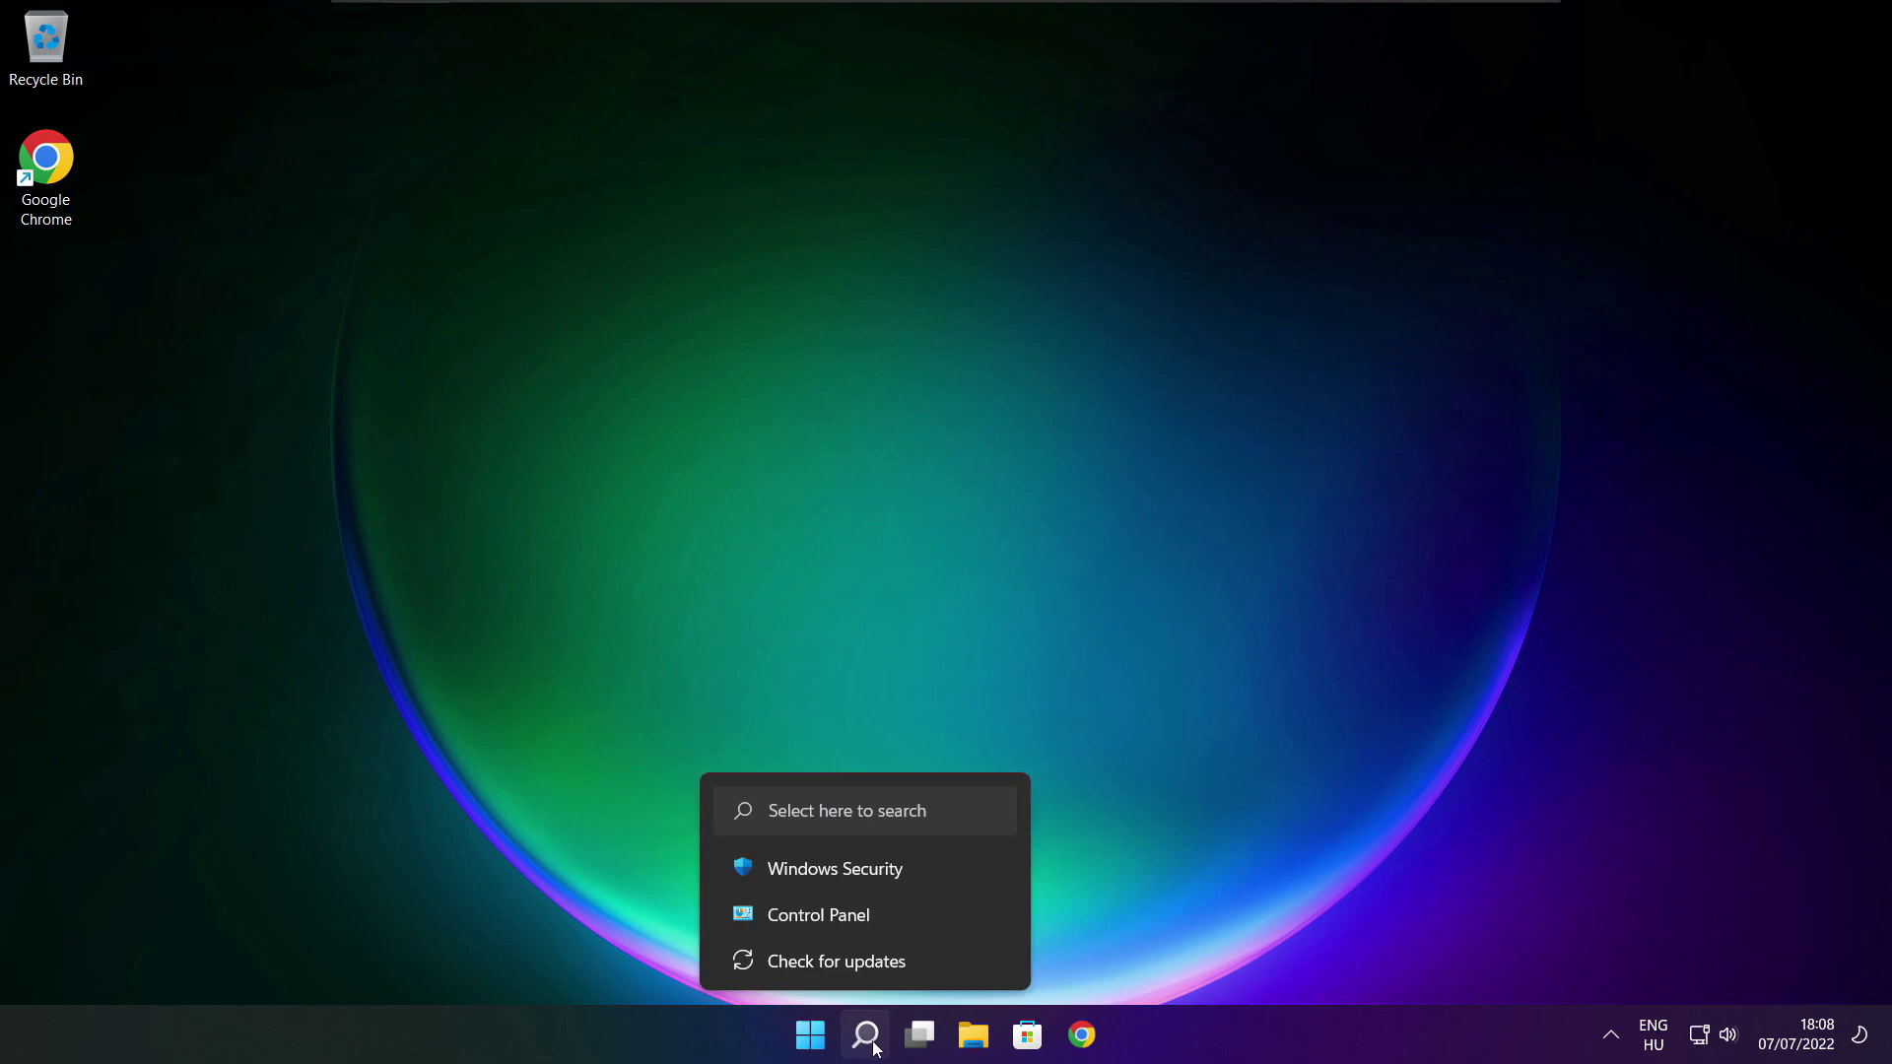
- Search Windows for 'device manager' and launch the Device Manager best match
{"action": "left_click", "coordinate": [874, 1047]}
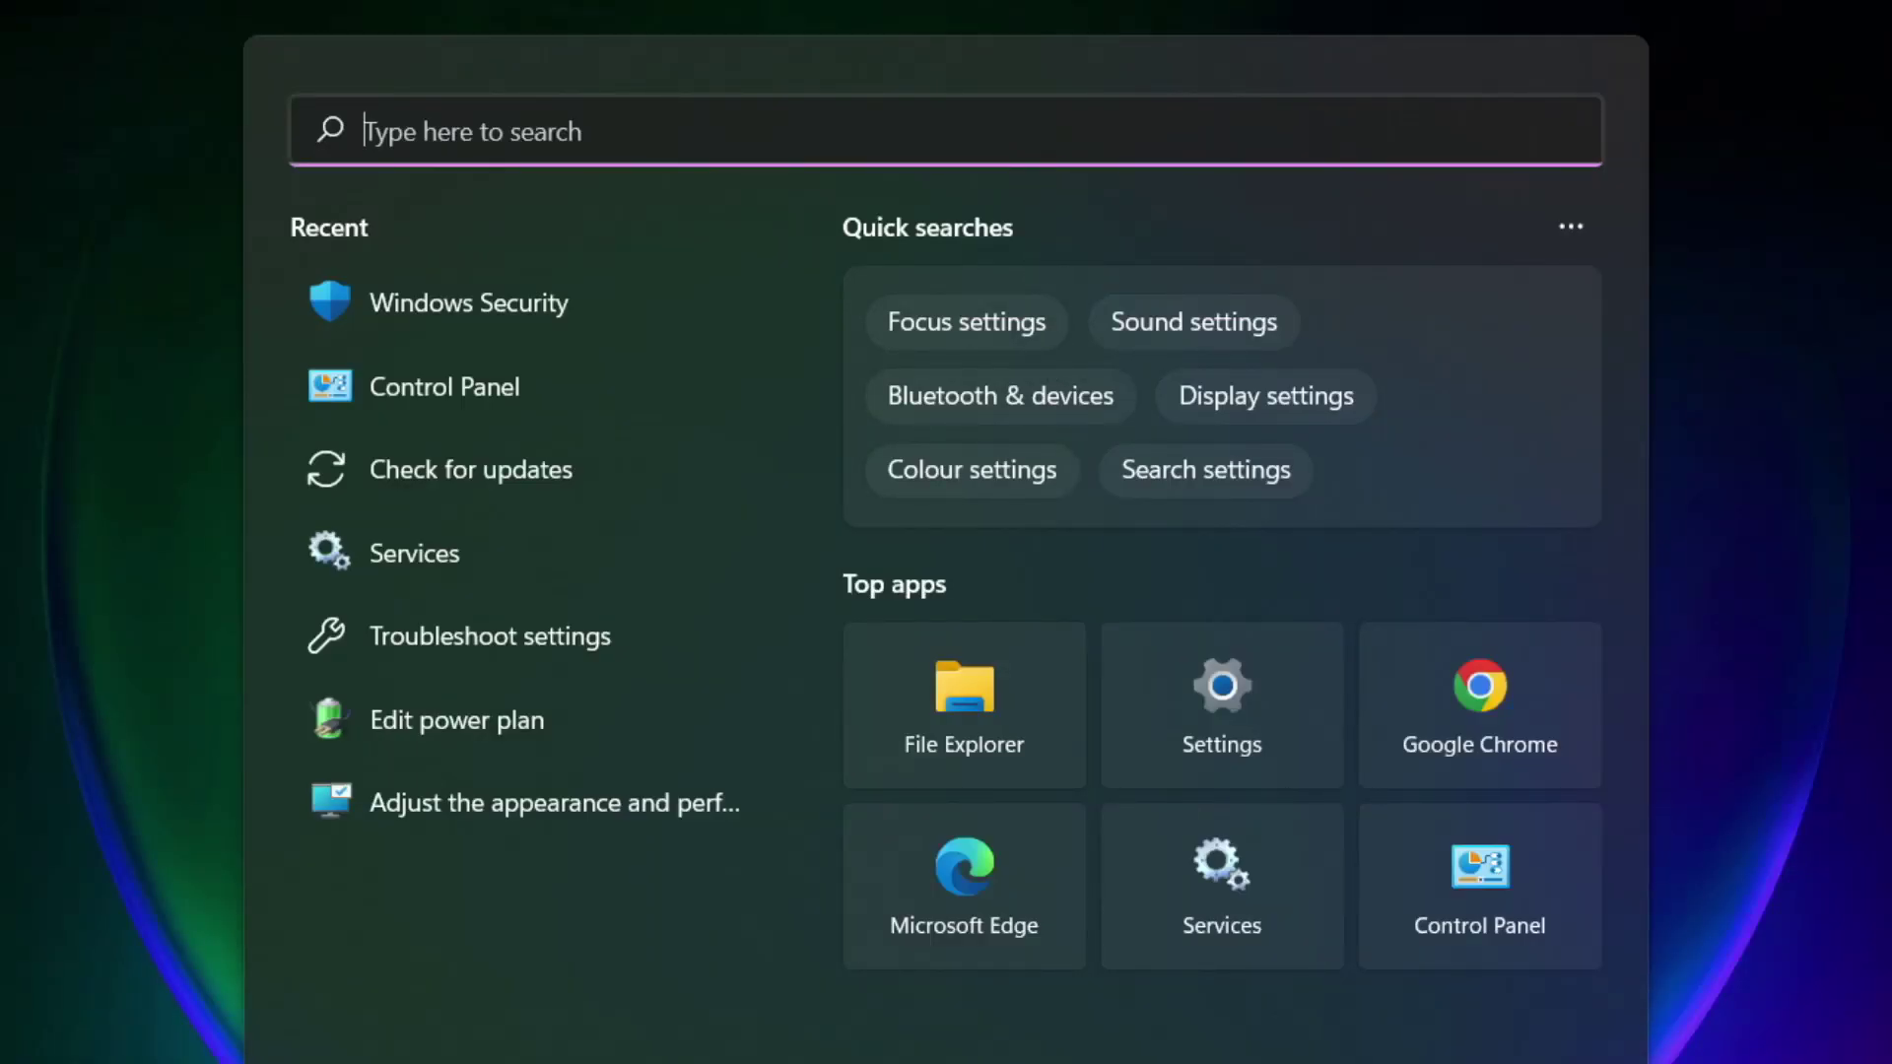
{"action": "type", "text": "device"}
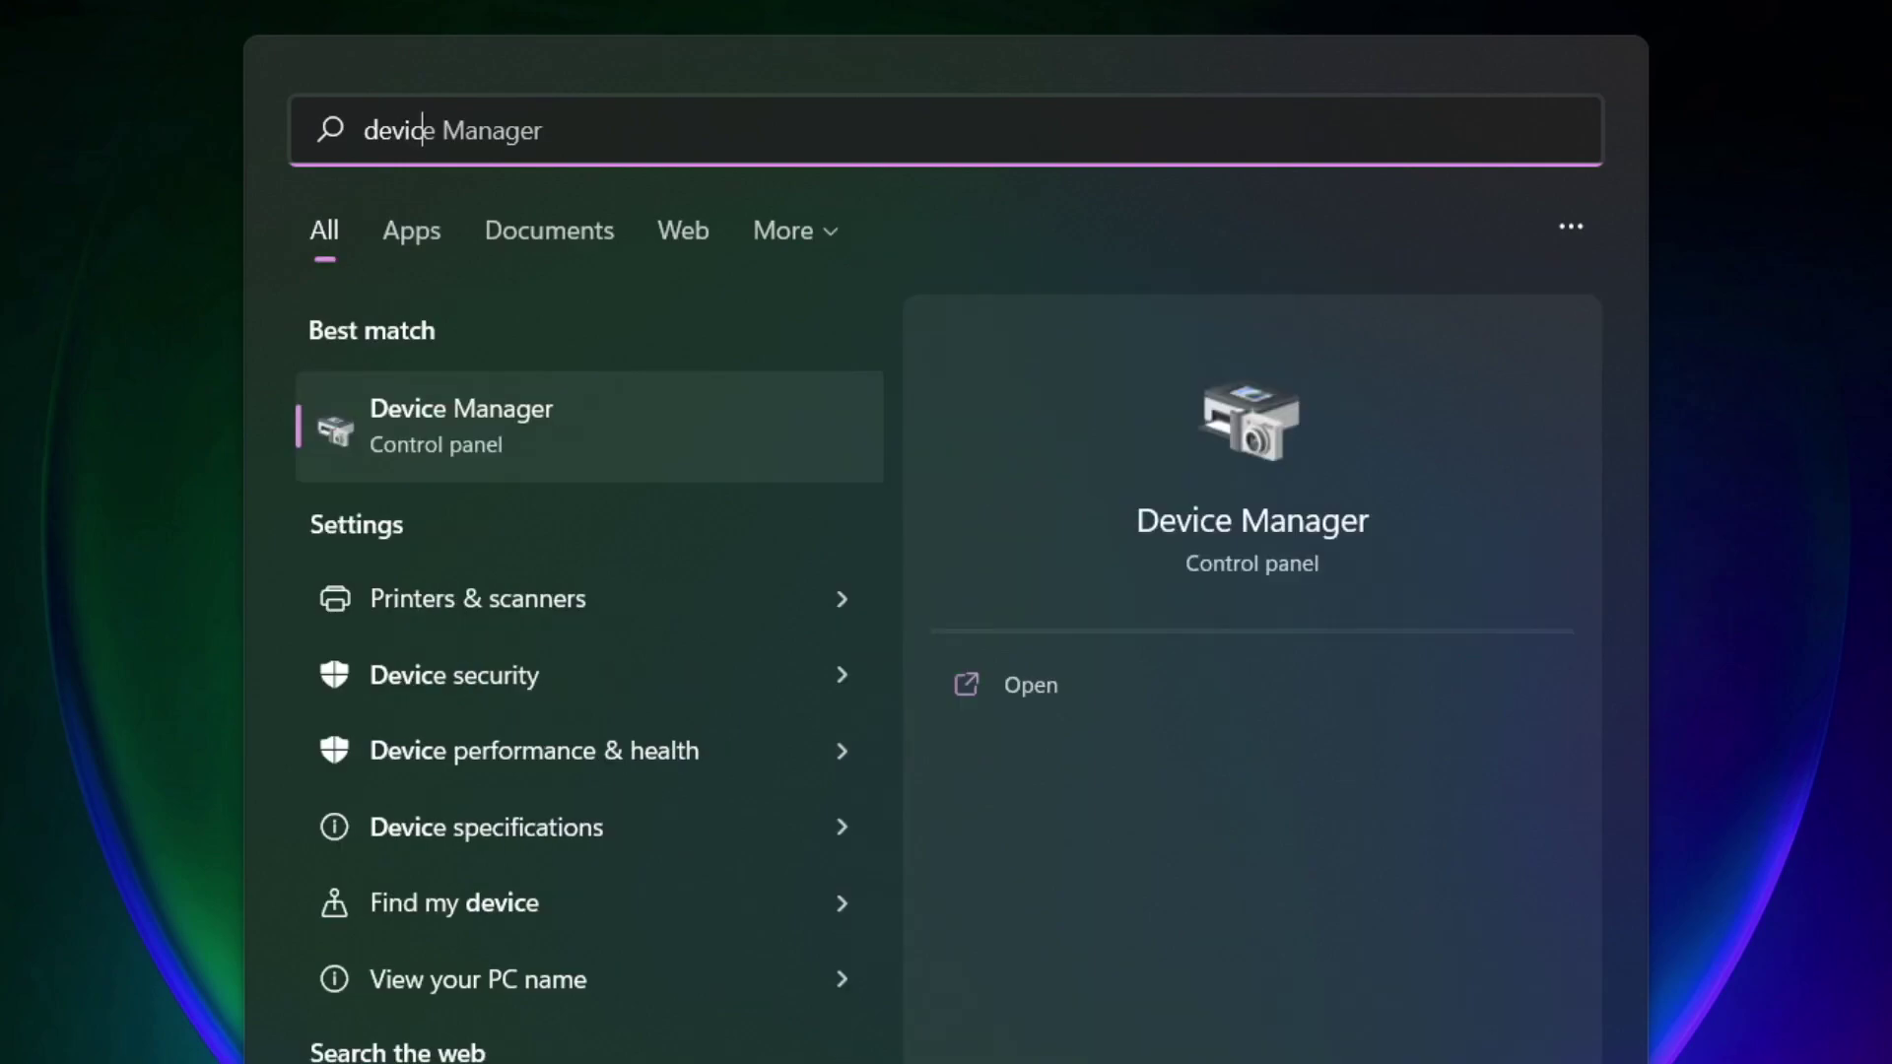
{"action": "type", "text": " manager"}
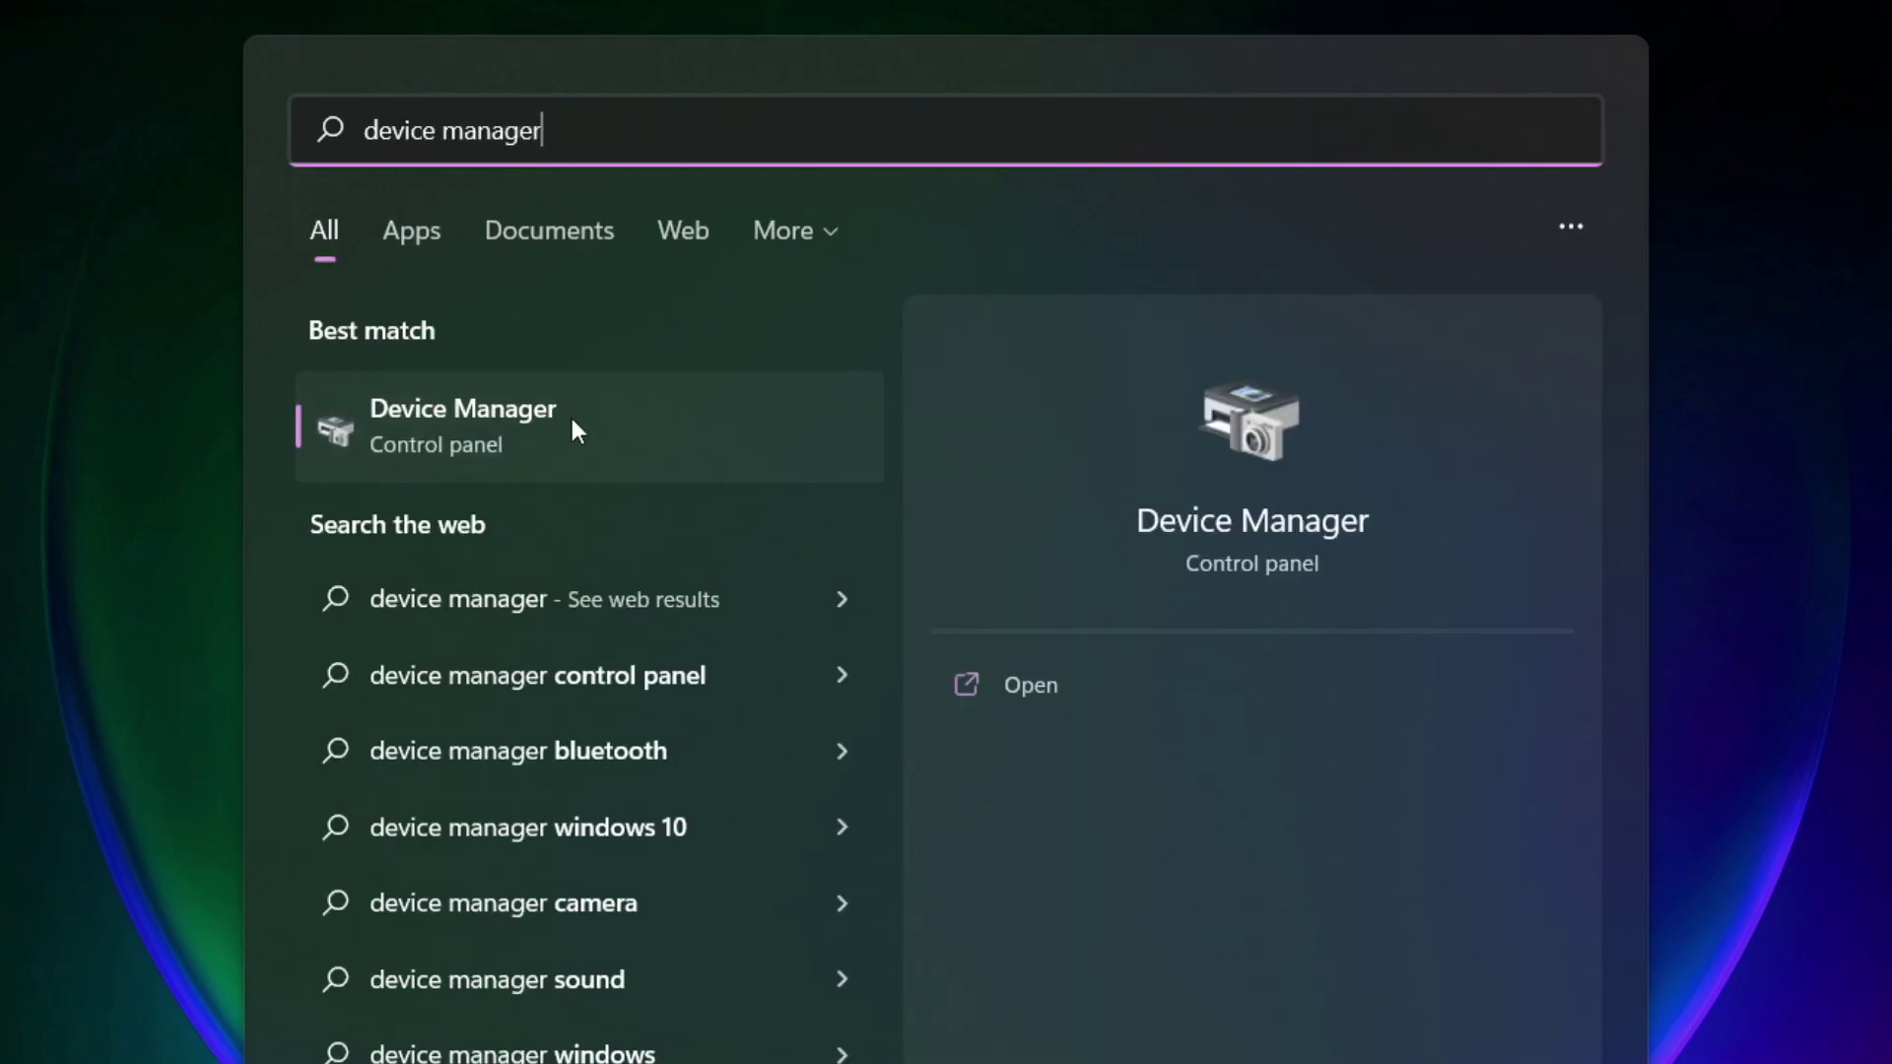
{"action": "left_click", "coordinate": [695, 431]}
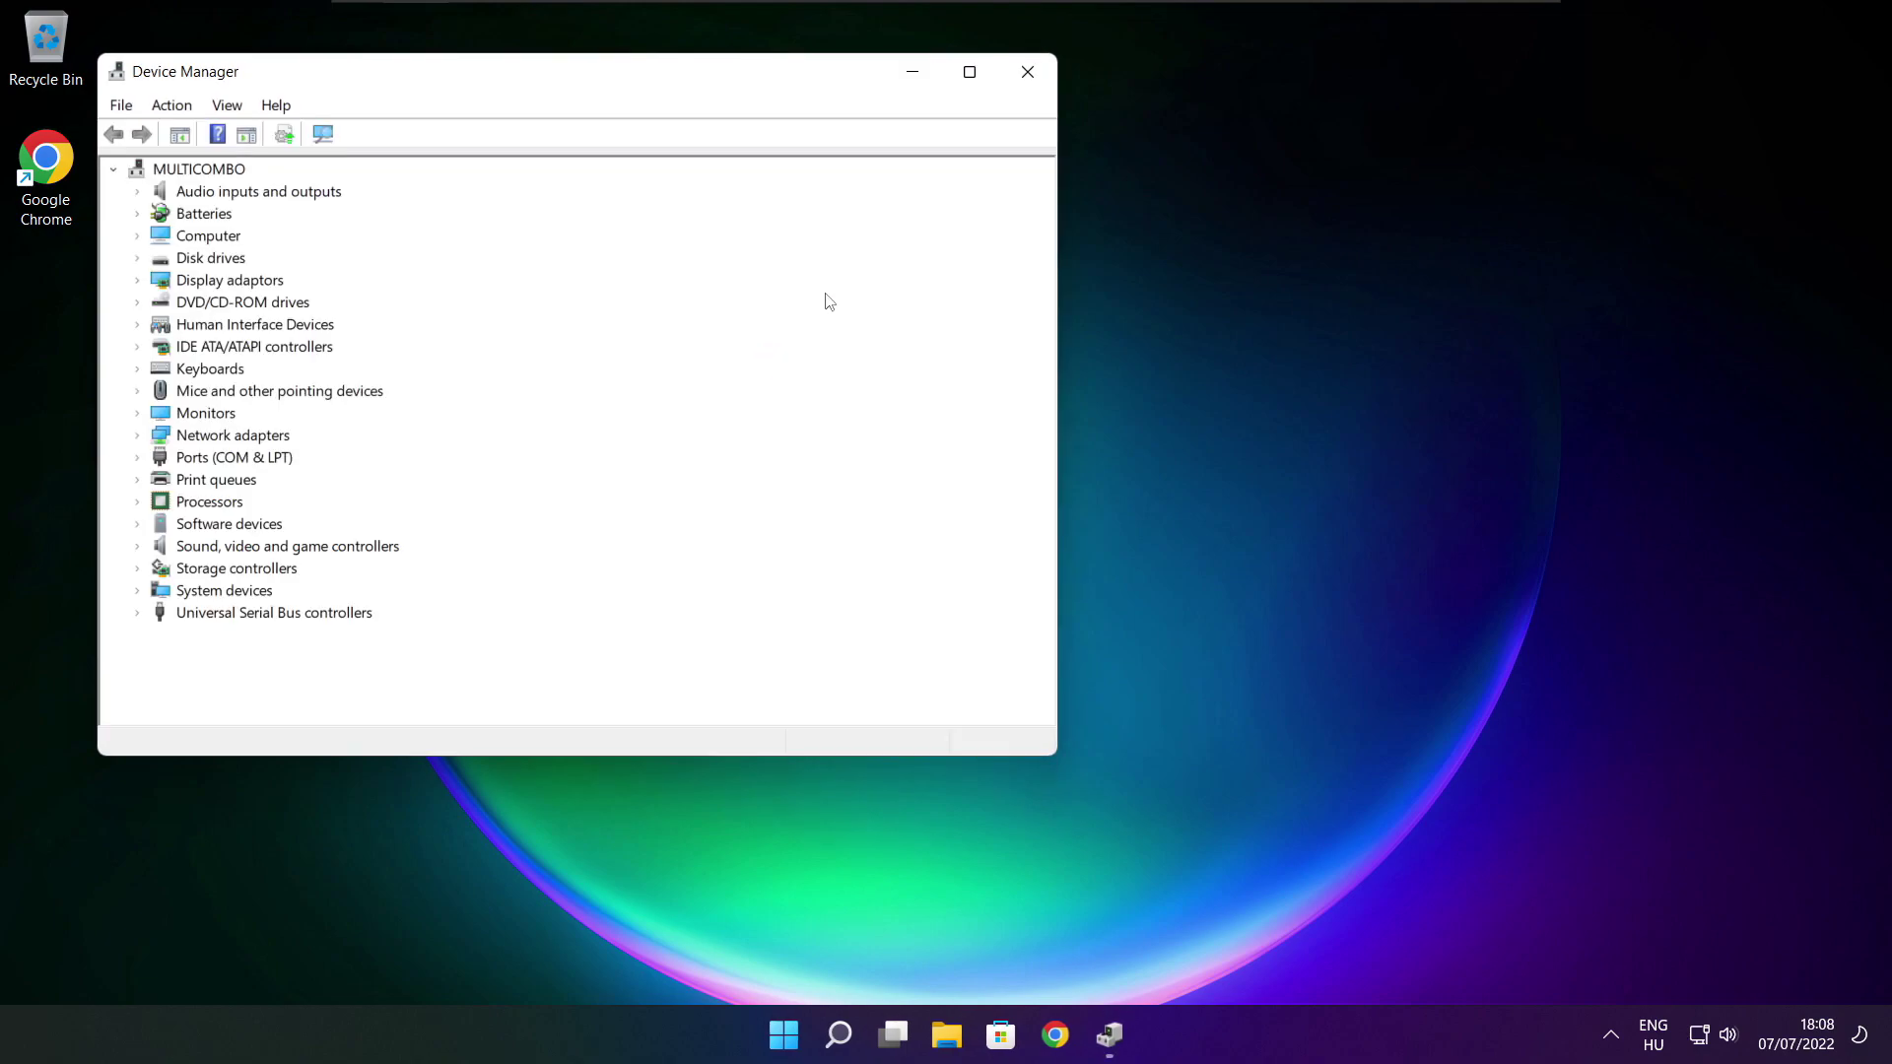
- Run an automatic driver search for the VMware SVGA 3D display adaptor, confirming the best driver is installed
{"action": "left_click", "coordinate": [970, 74]}
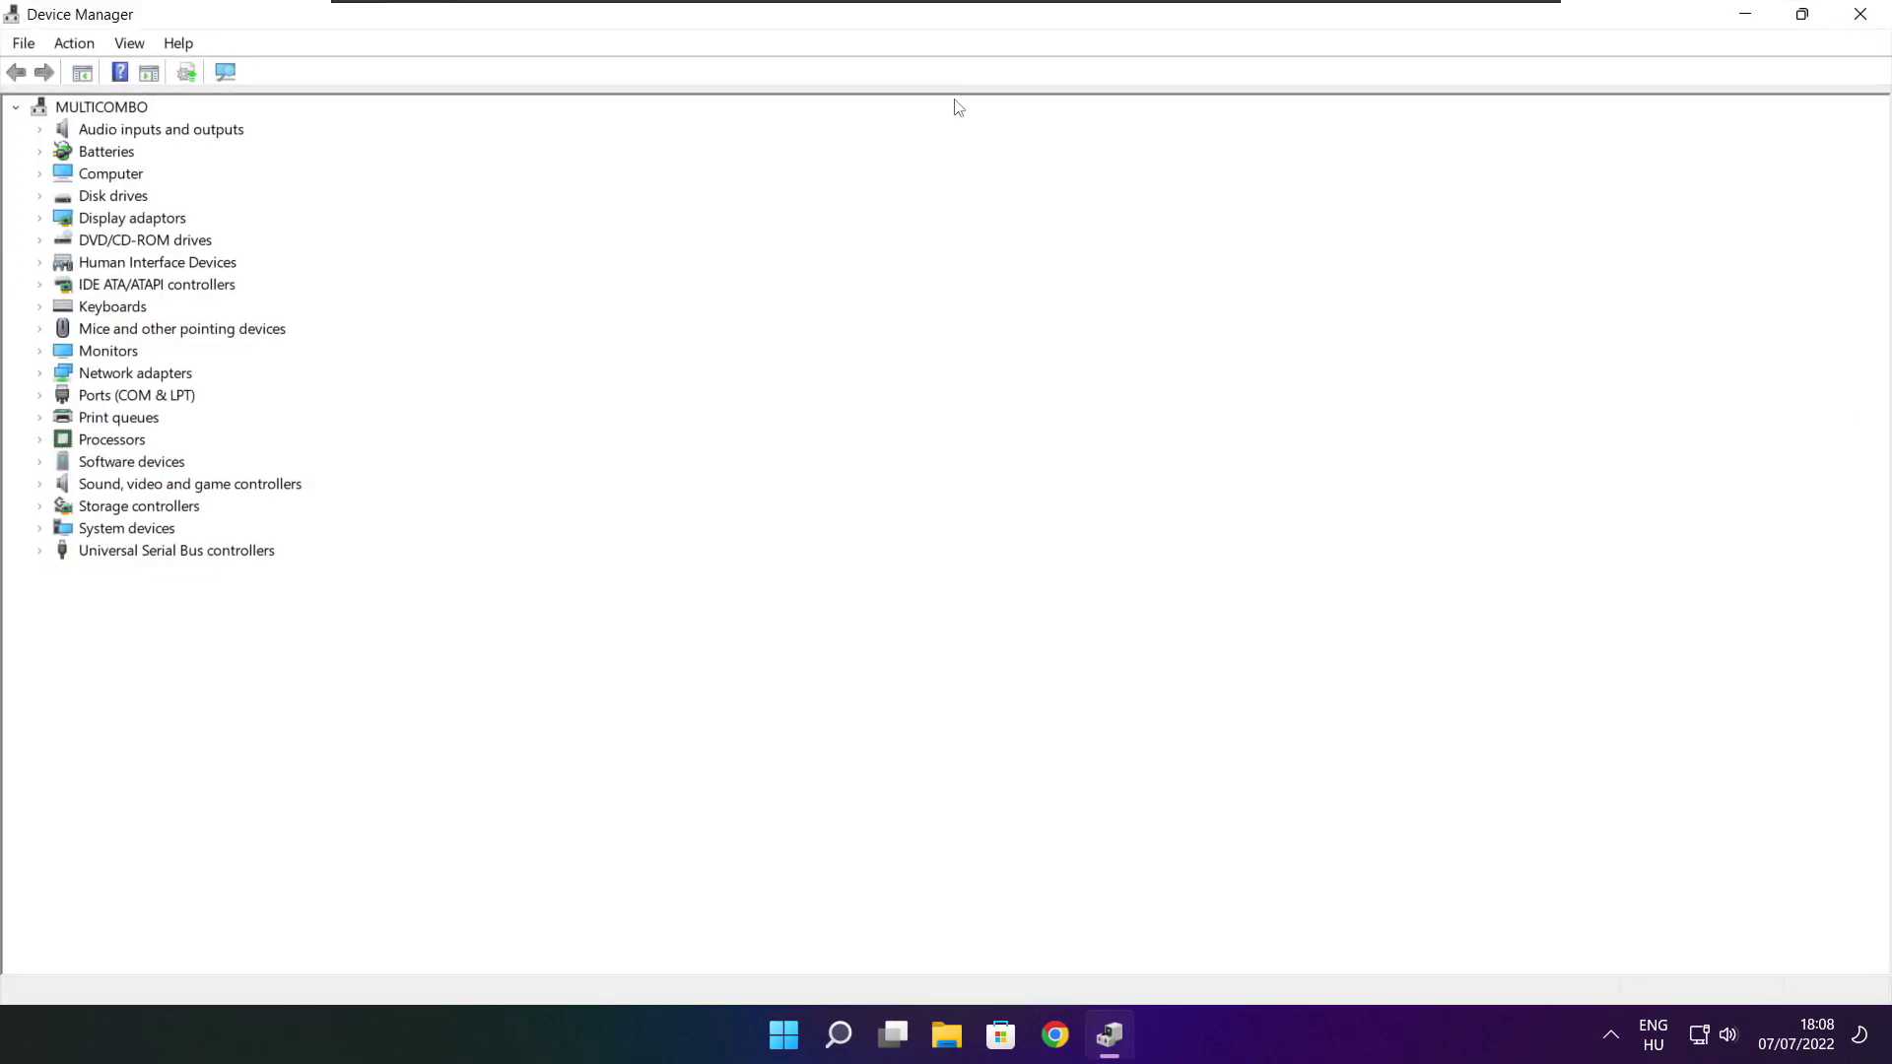
{"action": "left_click", "coordinate": [104, 219]}
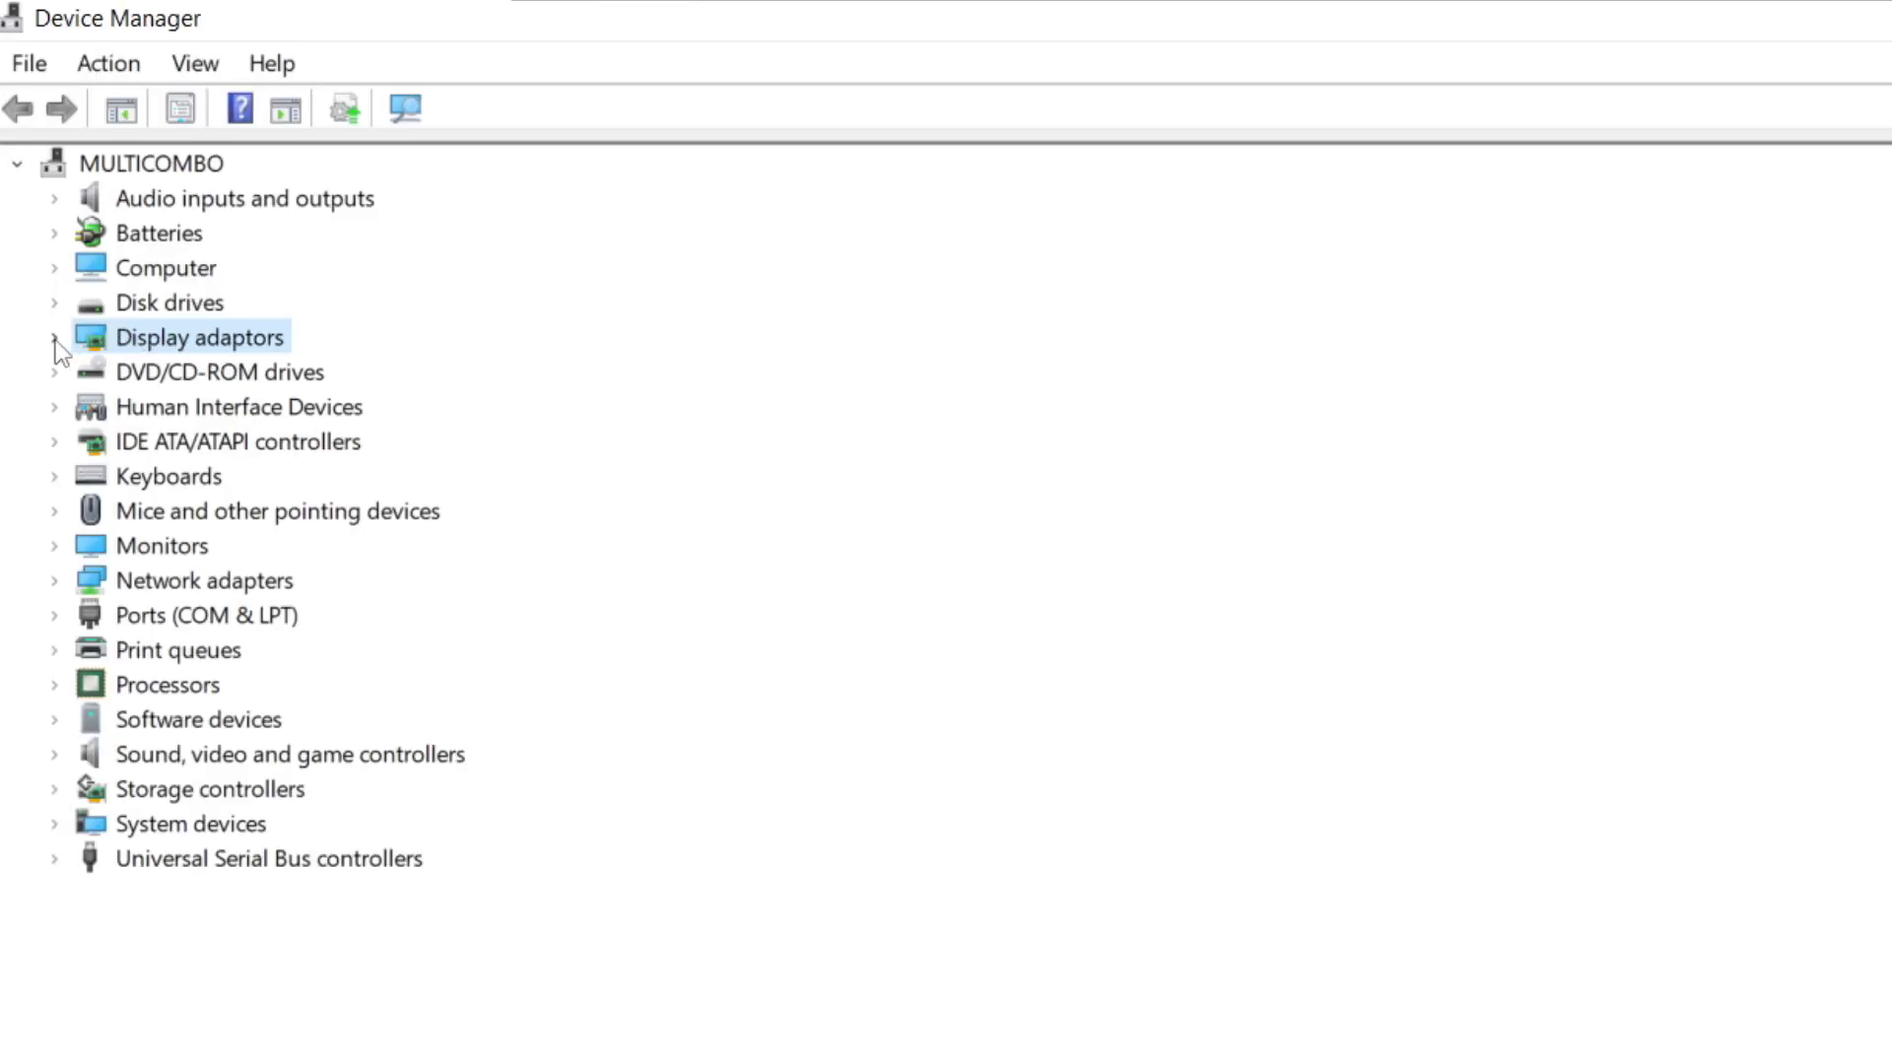
{"action": "left_click", "coordinate": [55, 338]}
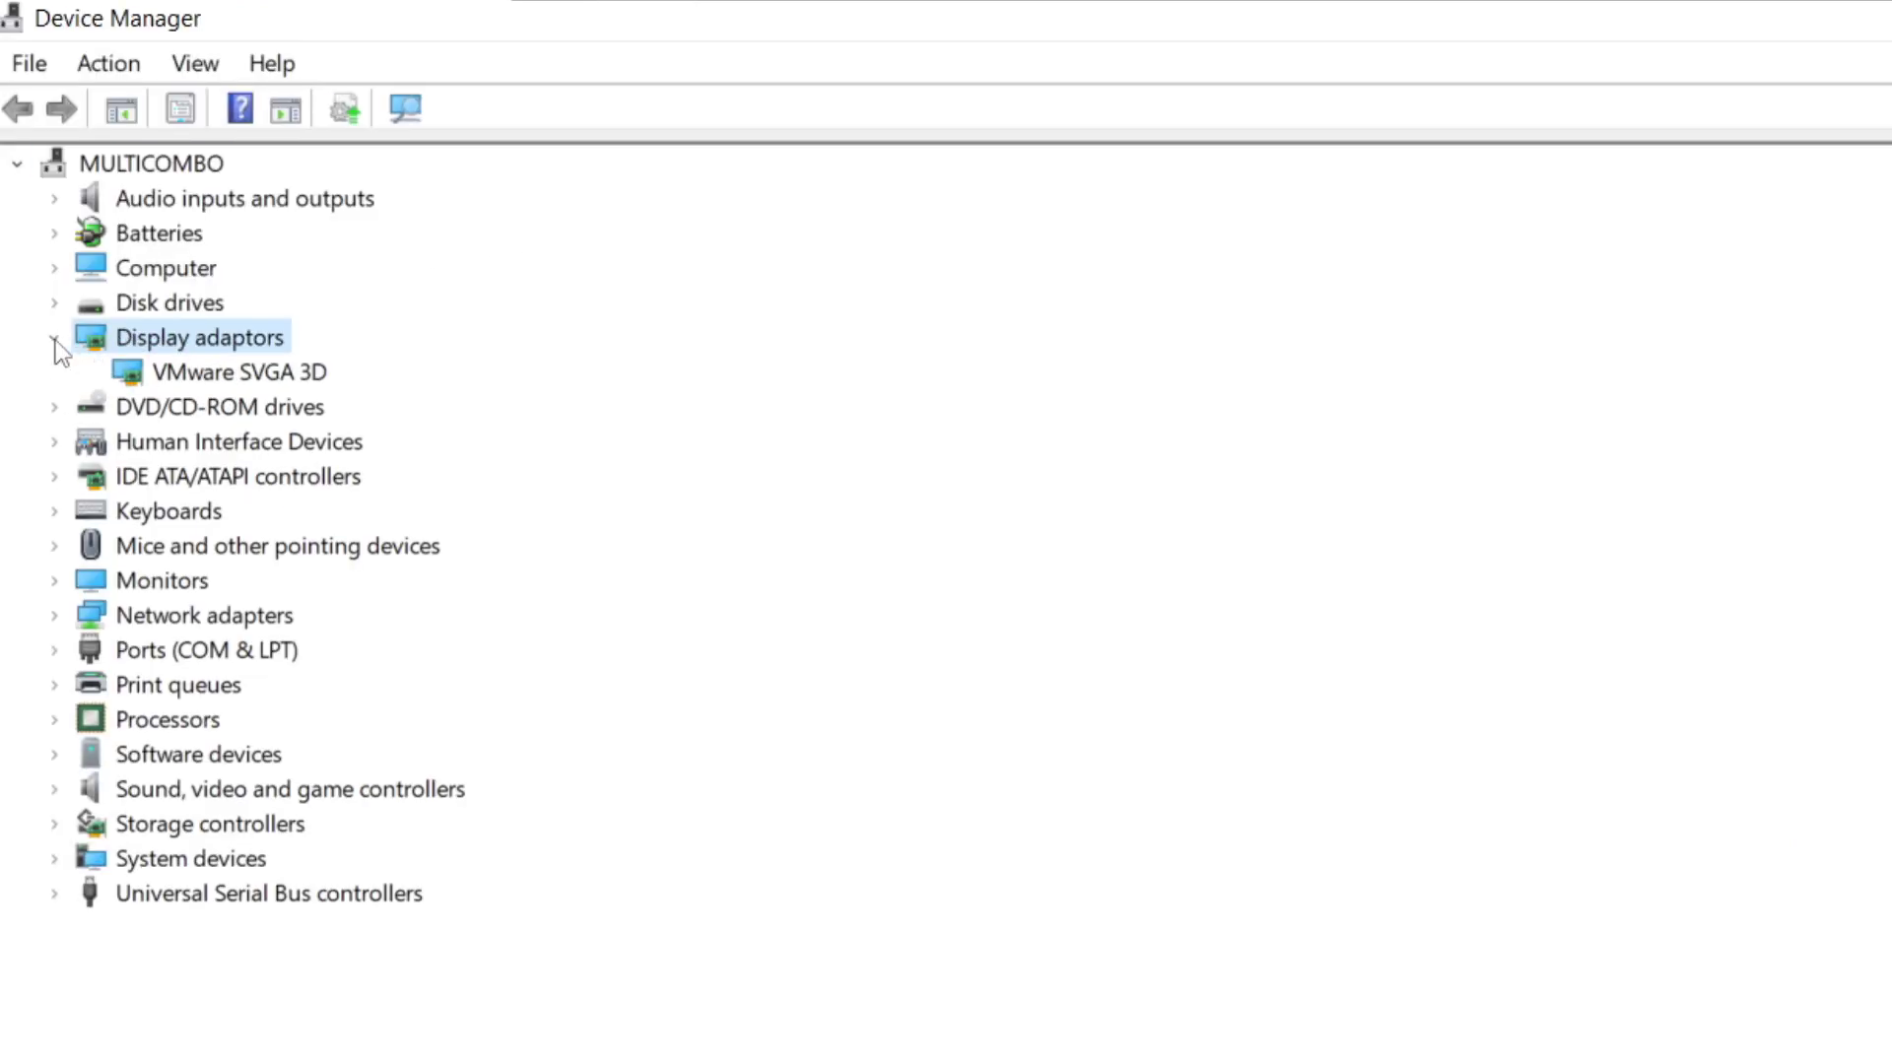
{"action": "left_click", "coordinate": [314, 371]}
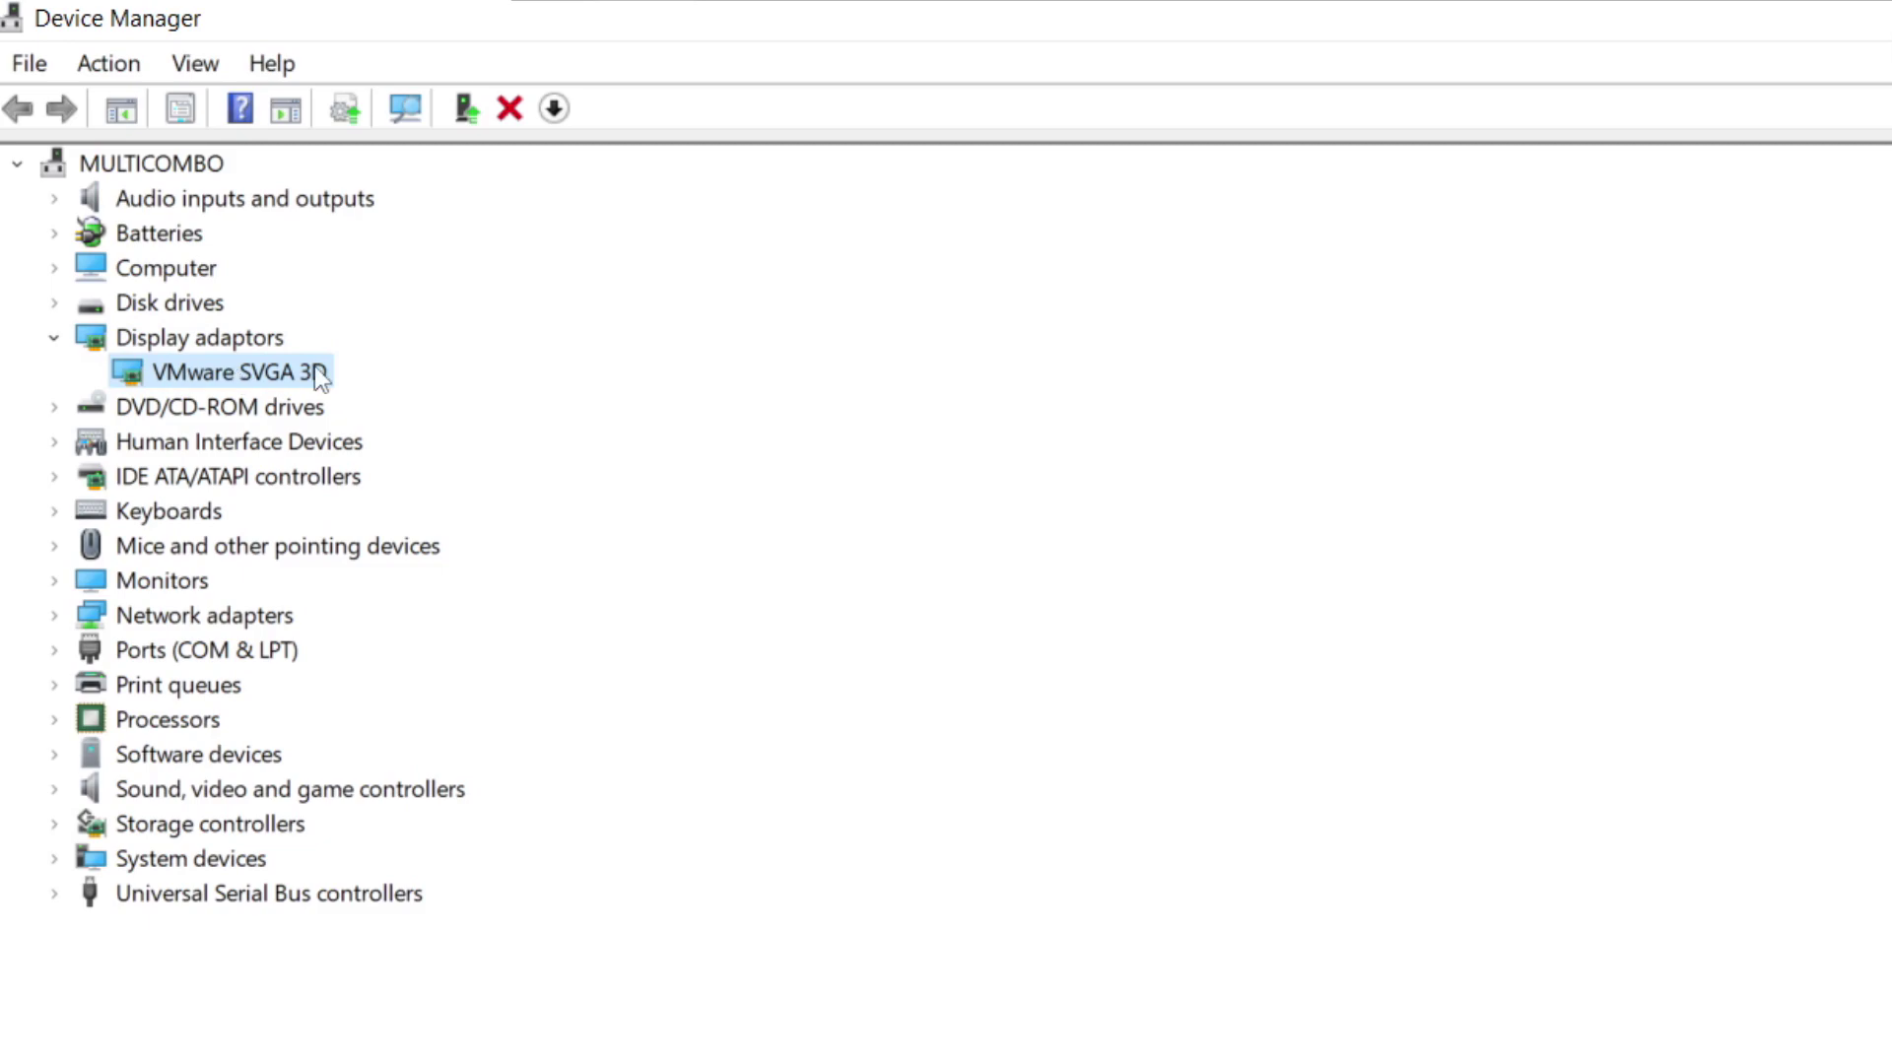
{"action": "right_click", "coordinate": [203, 372]}
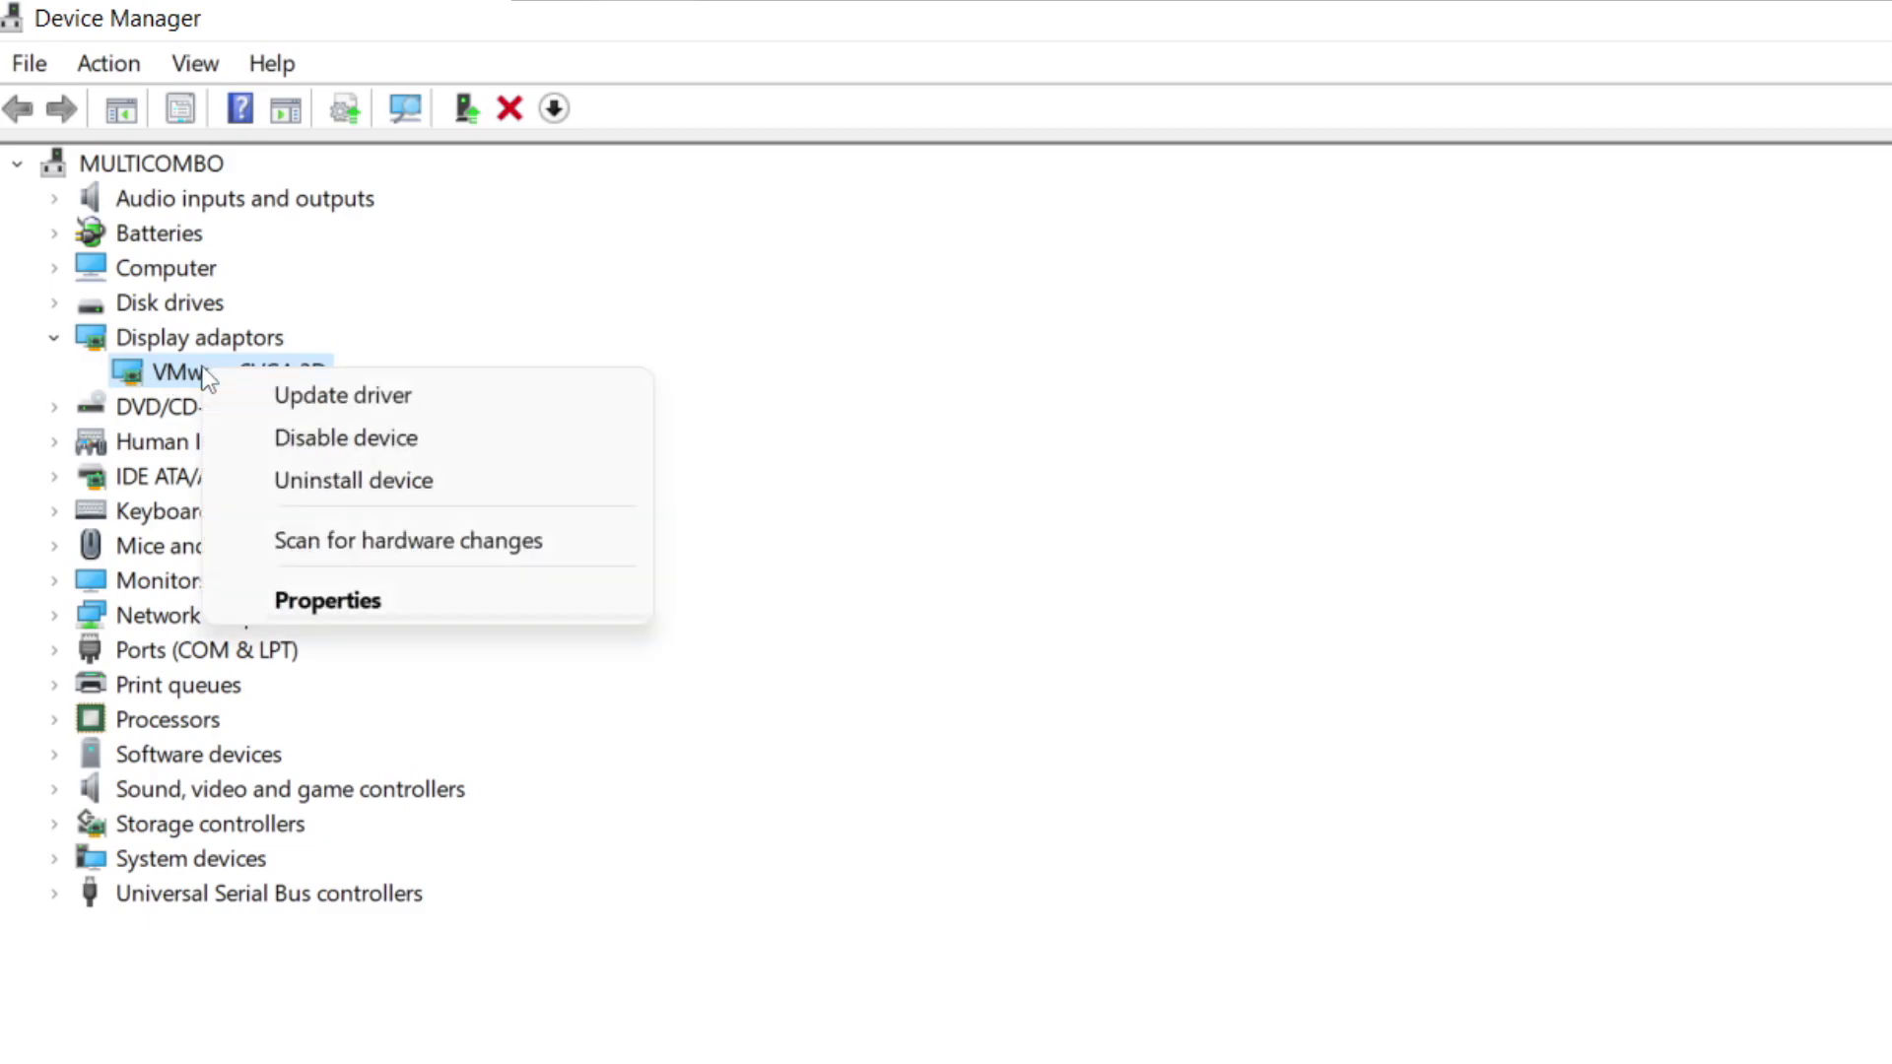
{"action": "left_click", "coordinate": [415, 395]}
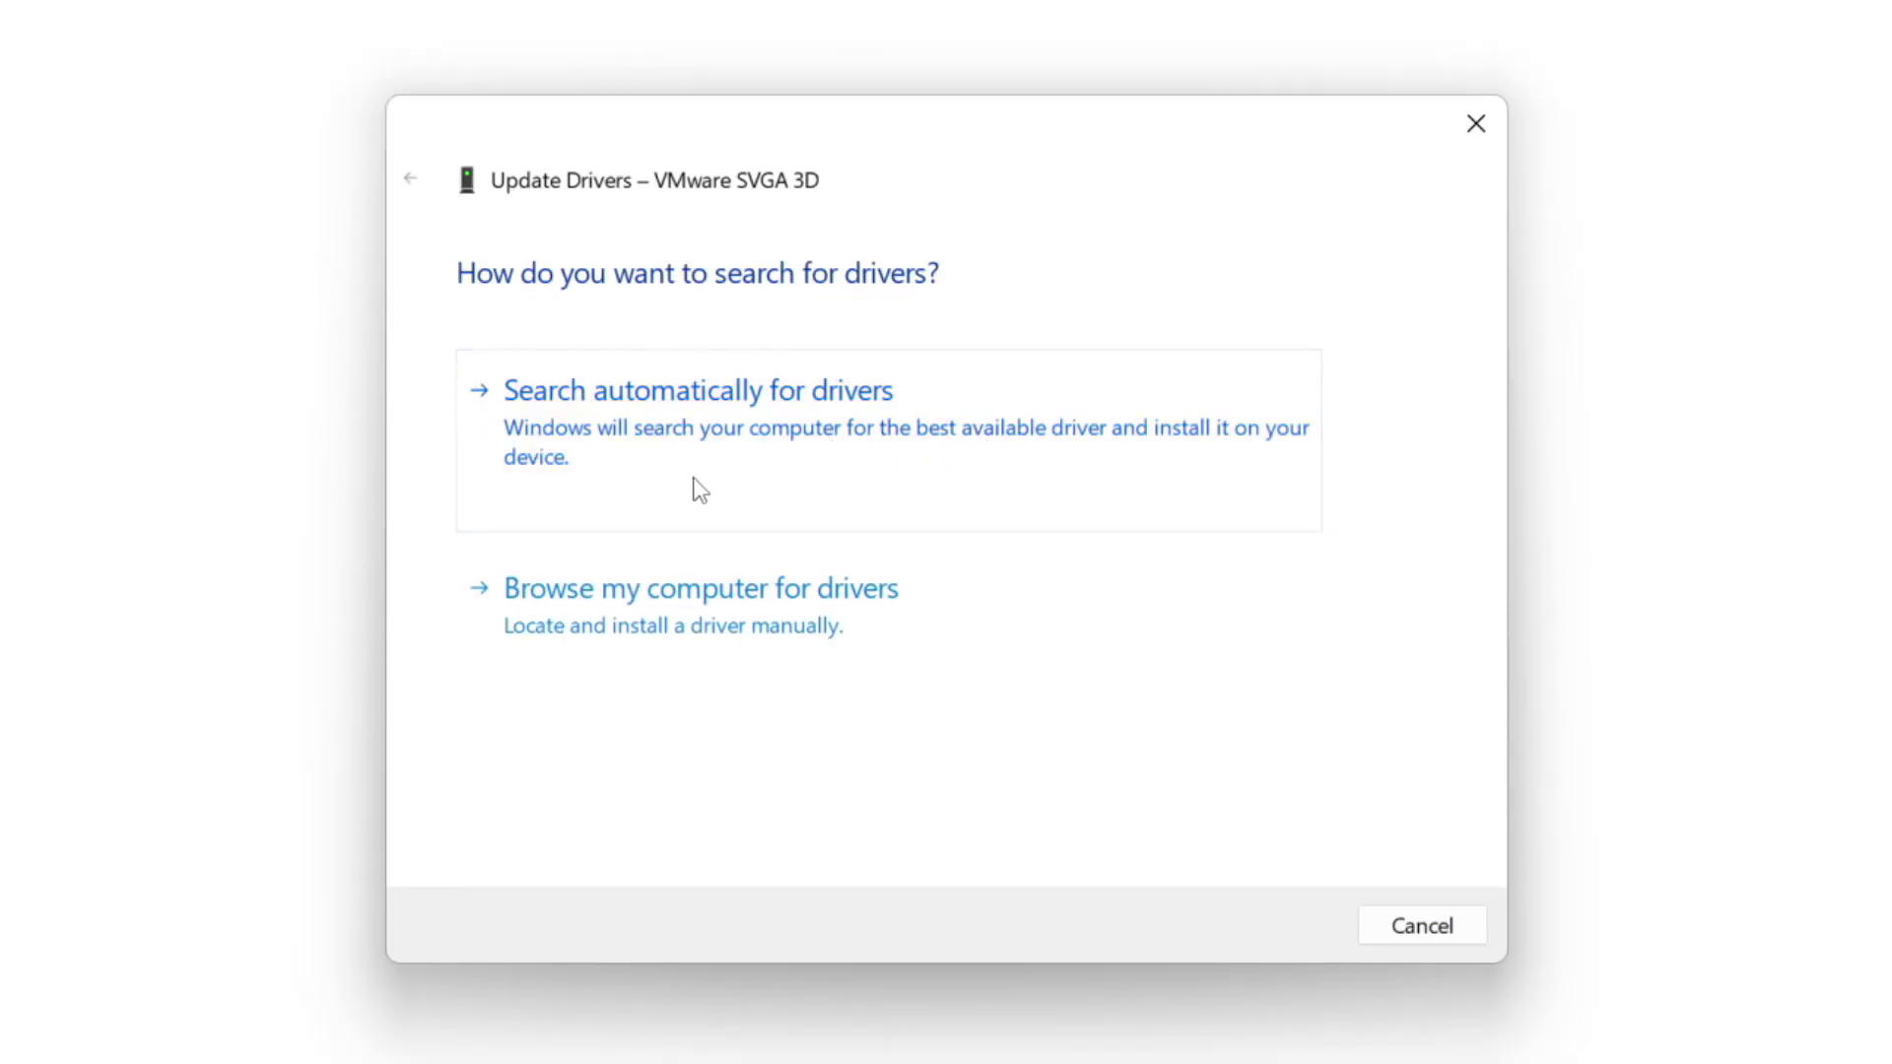
{"action": "left_click", "coordinate": [832, 445]}
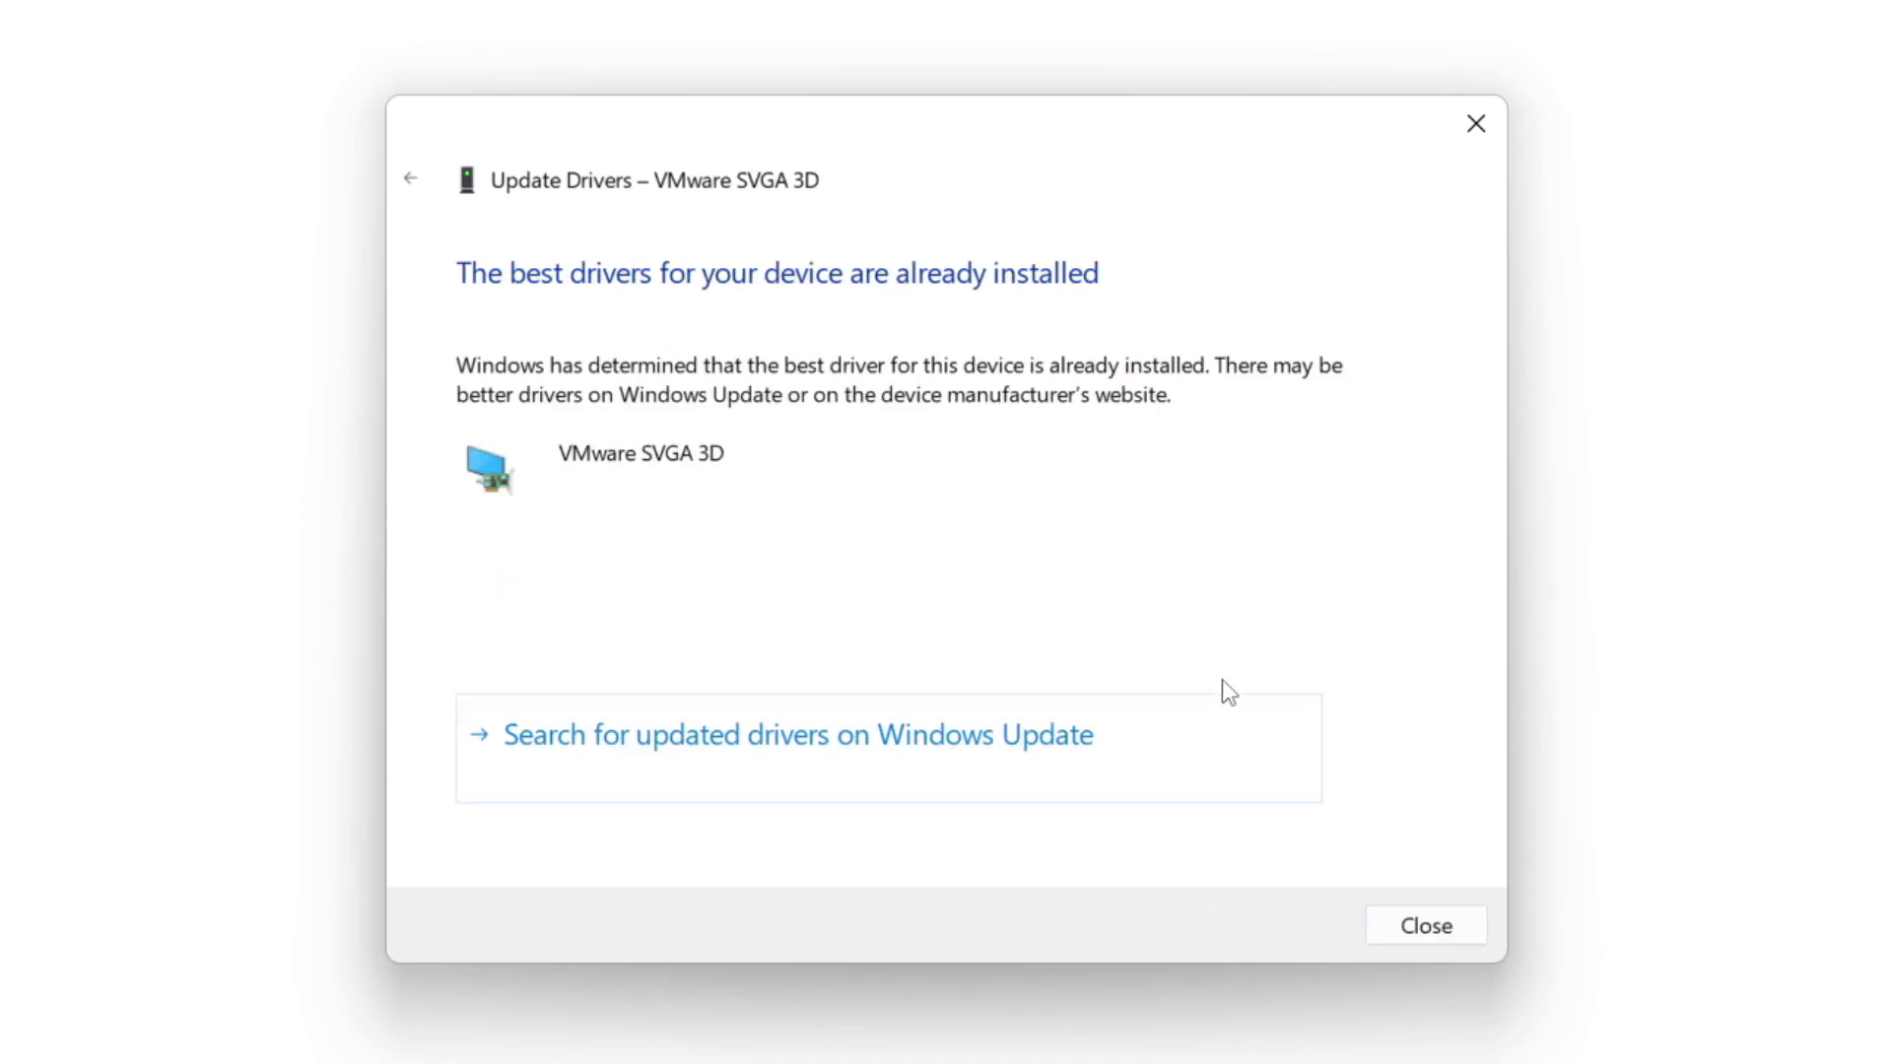
- Run an automatic driver search for the High Definition Audio Device and close the 'best driver installed' result
{"action": "left_click", "coordinate": [1424, 930]}
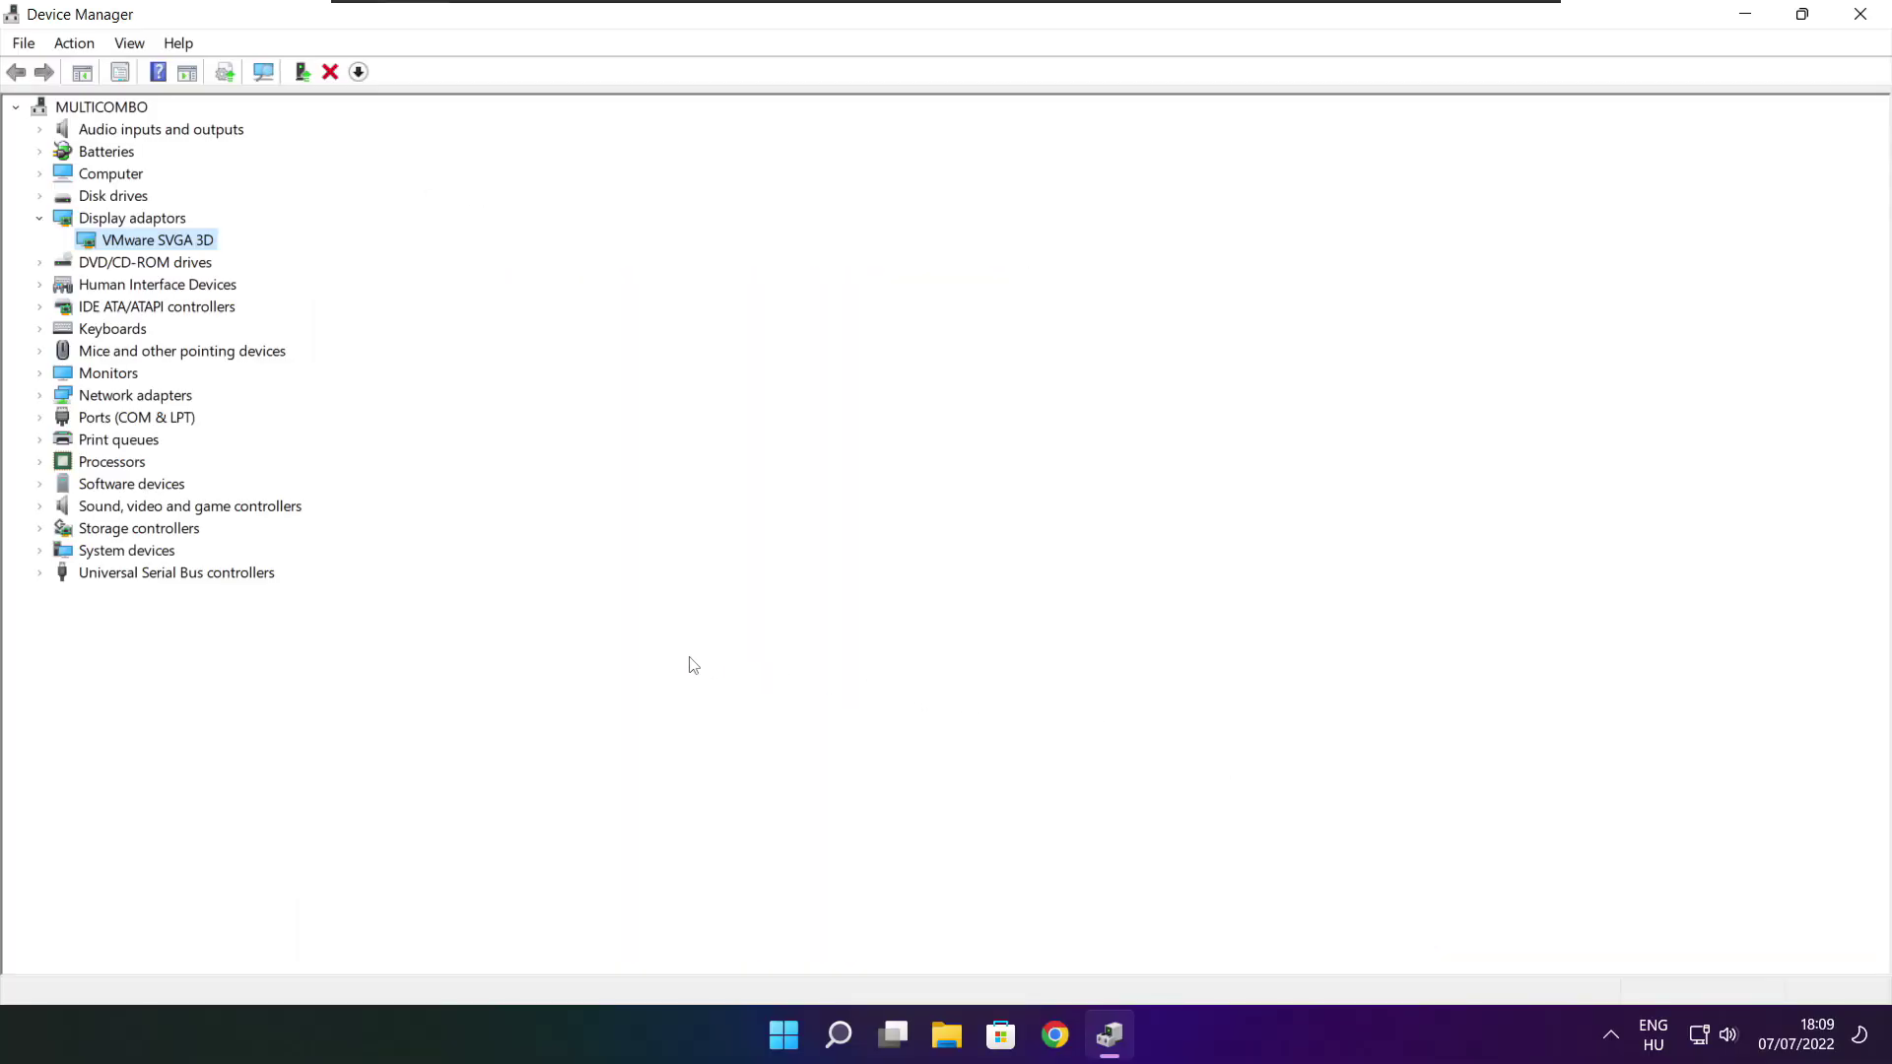
{"action": "left_click", "coordinate": [87, 623]}
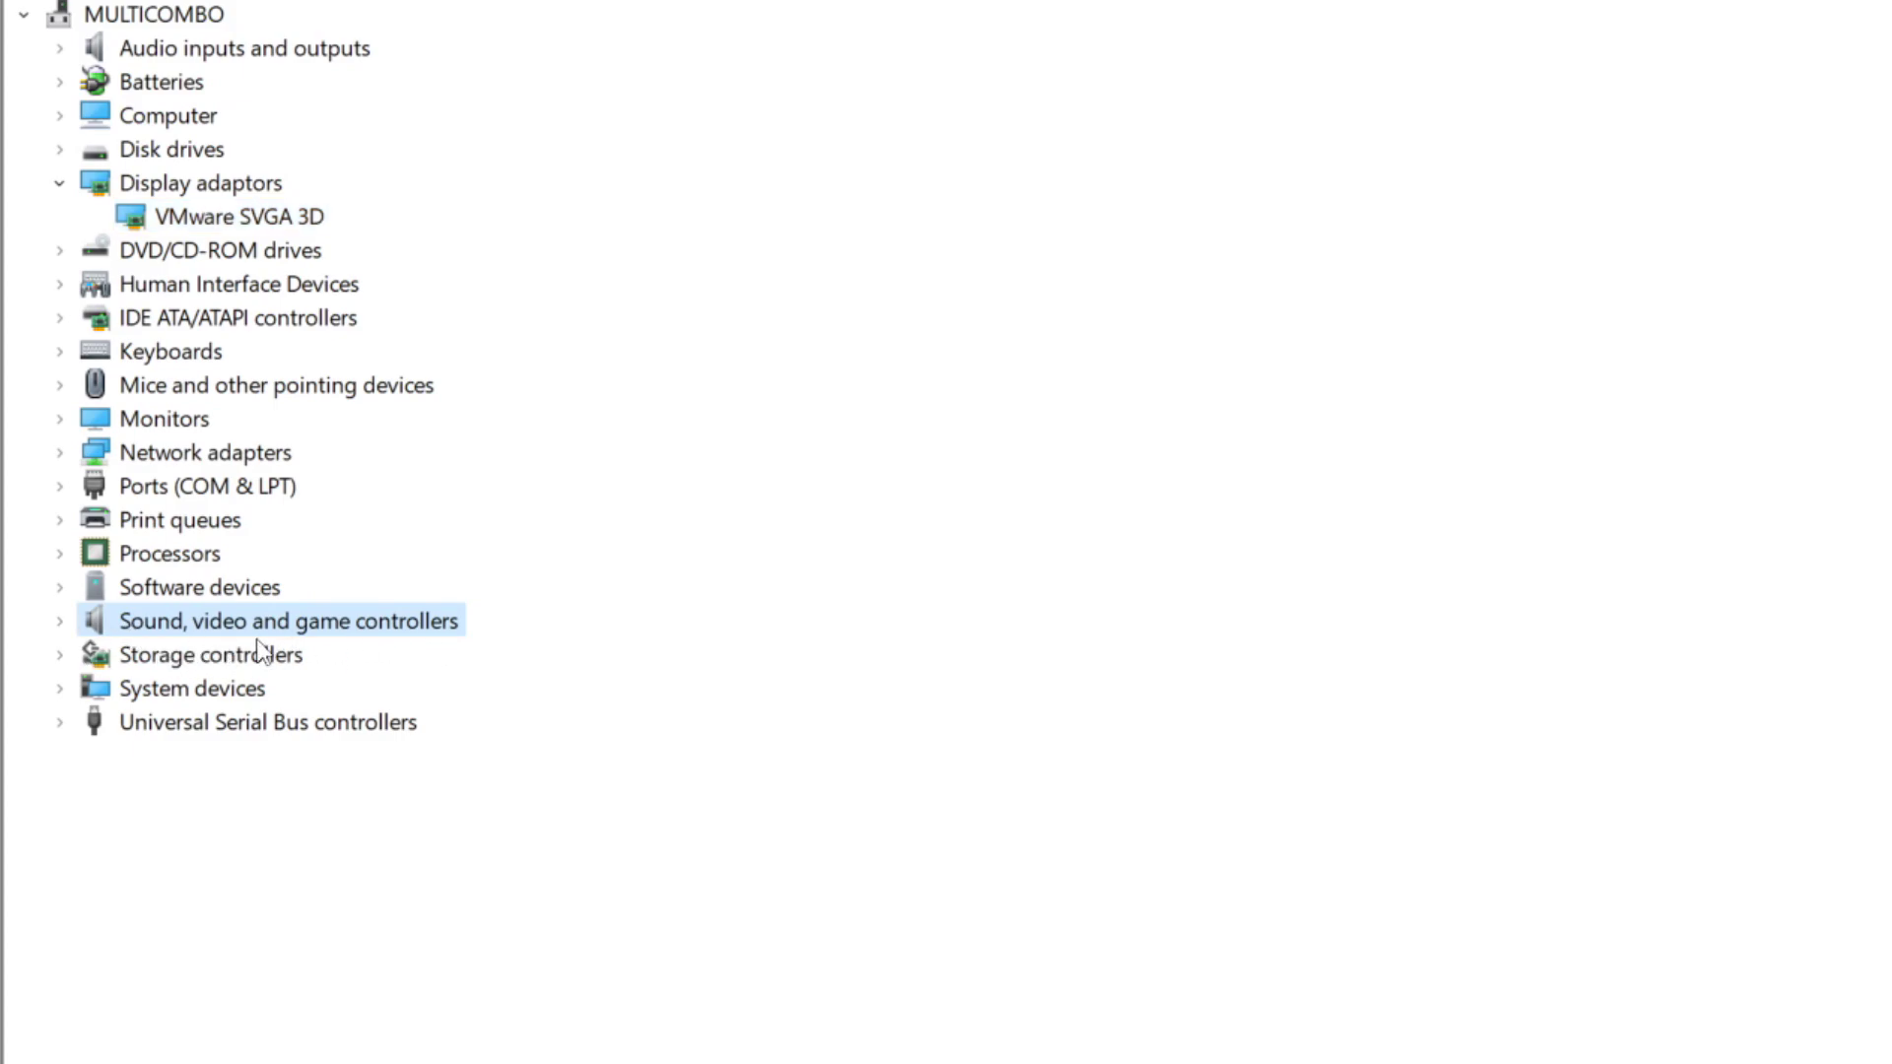
{"action": "left_click", "coordinate": [61, 625]}
{"action": "left_click", "coordinate": [325, 659]}
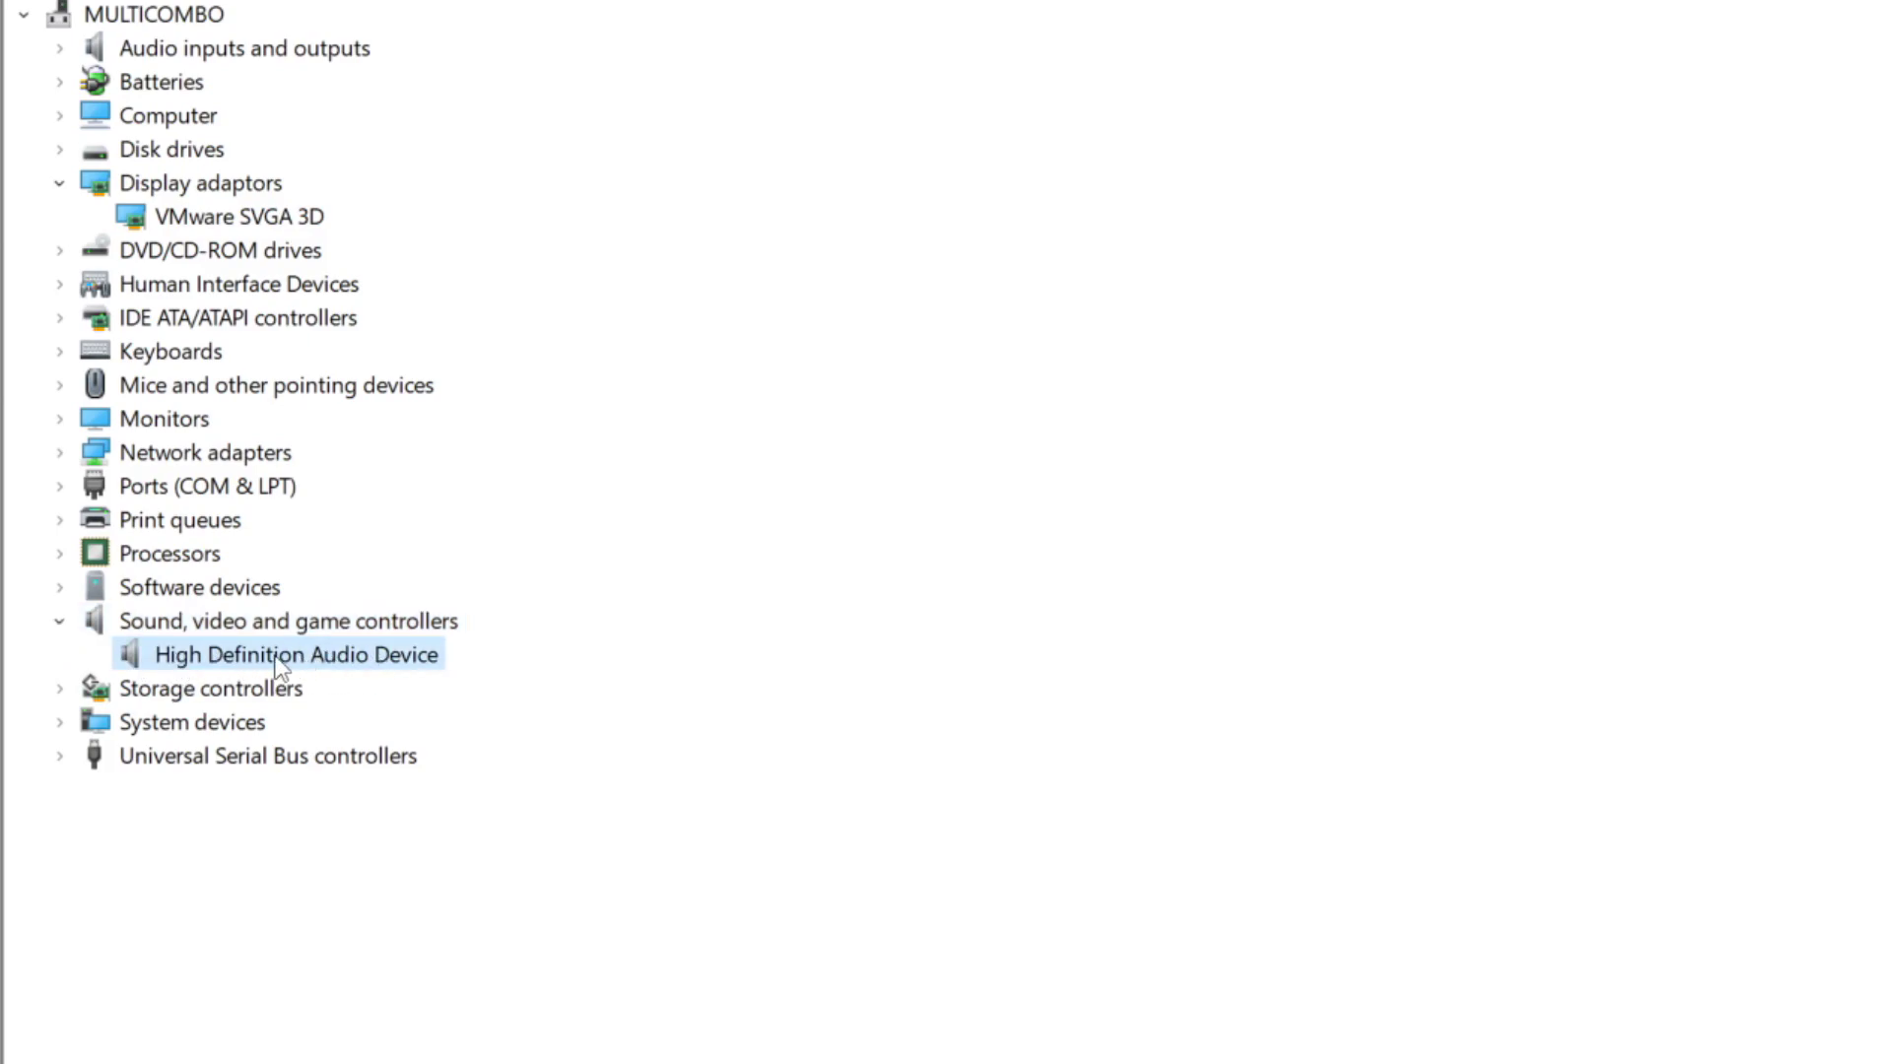
{"action": "right_click", "coordinate": [281, 666]}
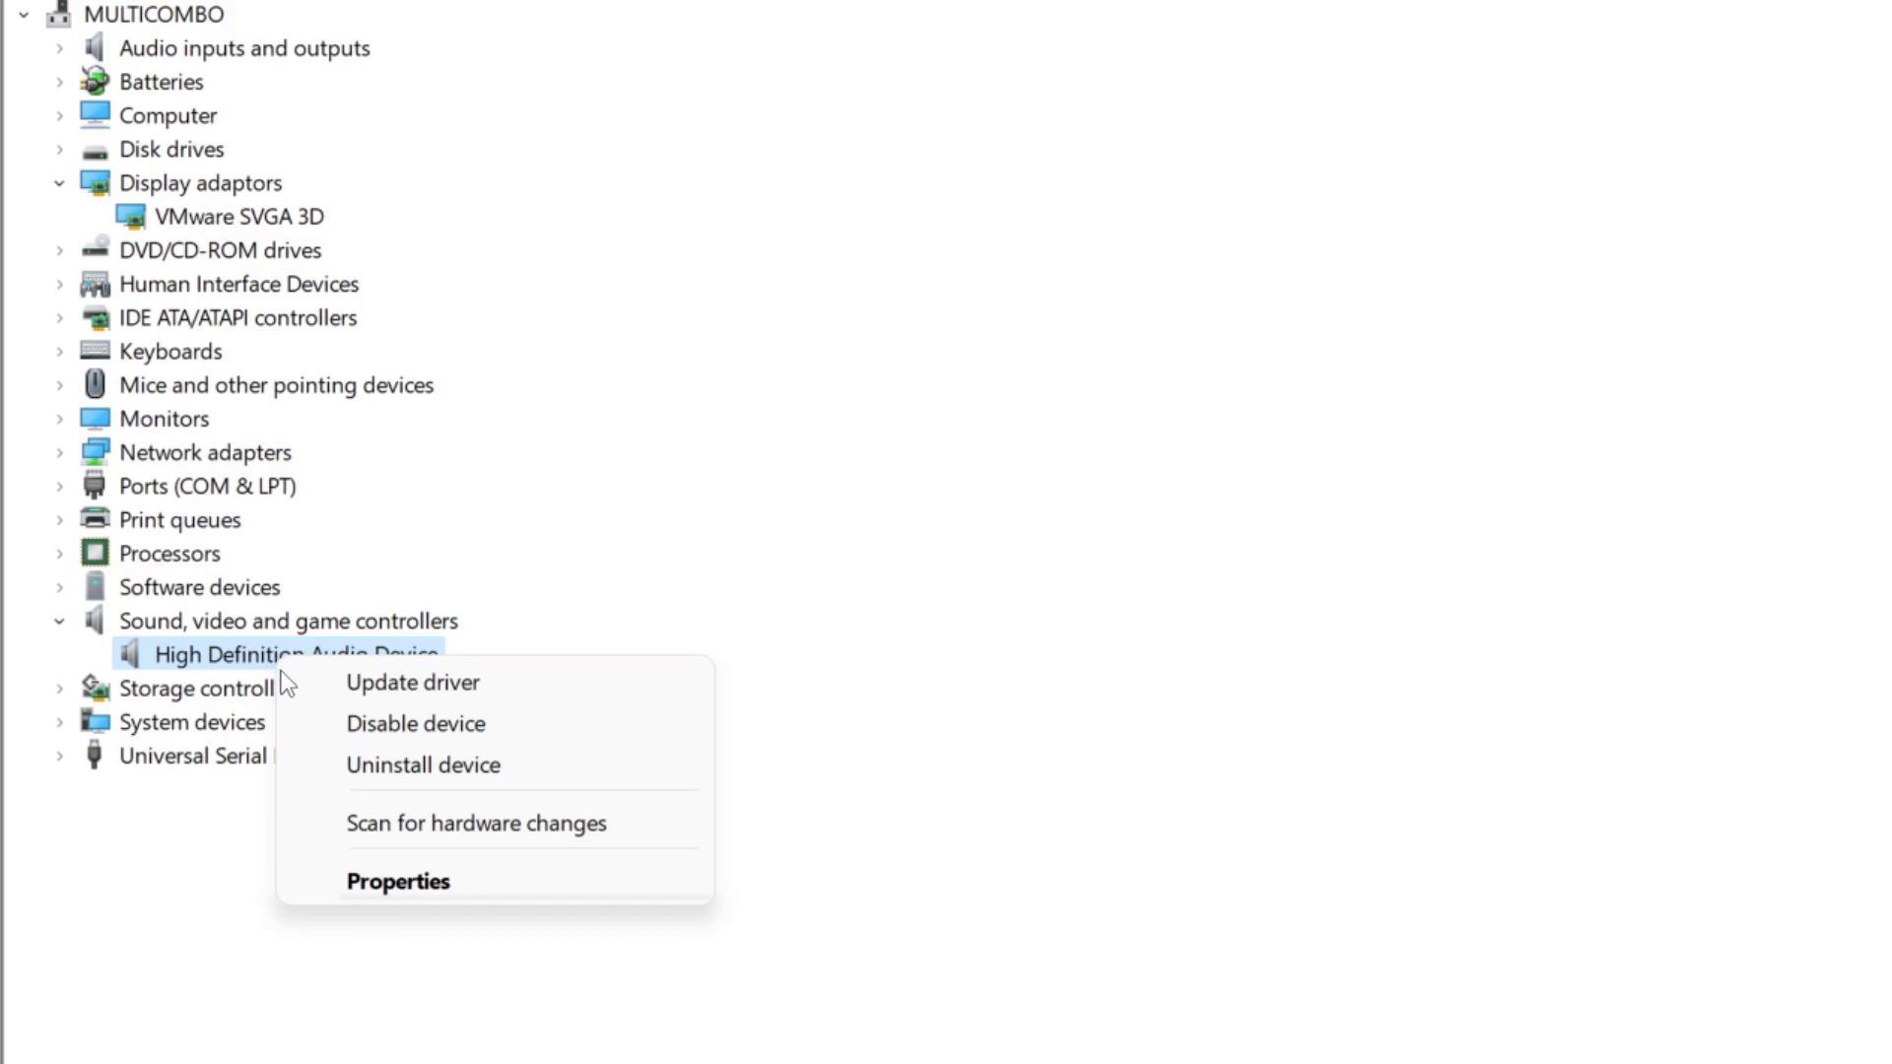
{"action": "left_click", "coordinate": [560, 690]}
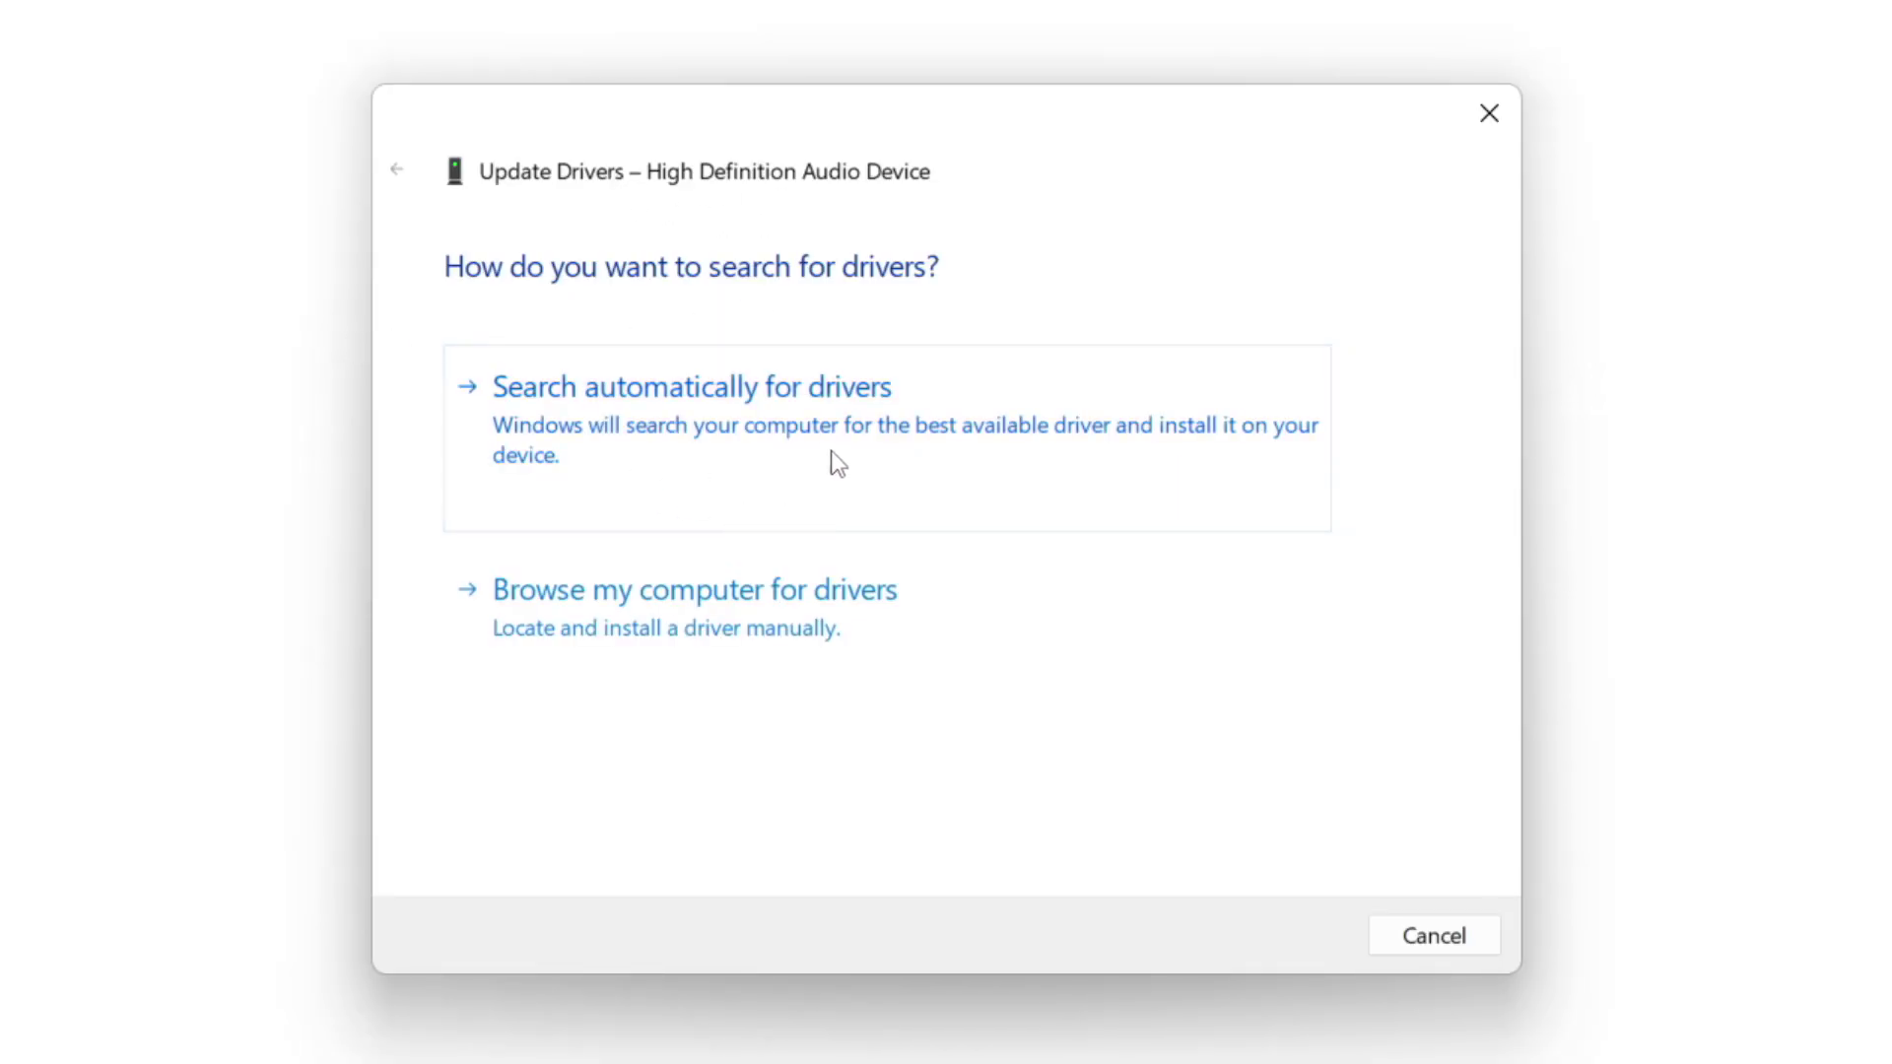
{"action": "left_click", "coordinate": [755, 434]}
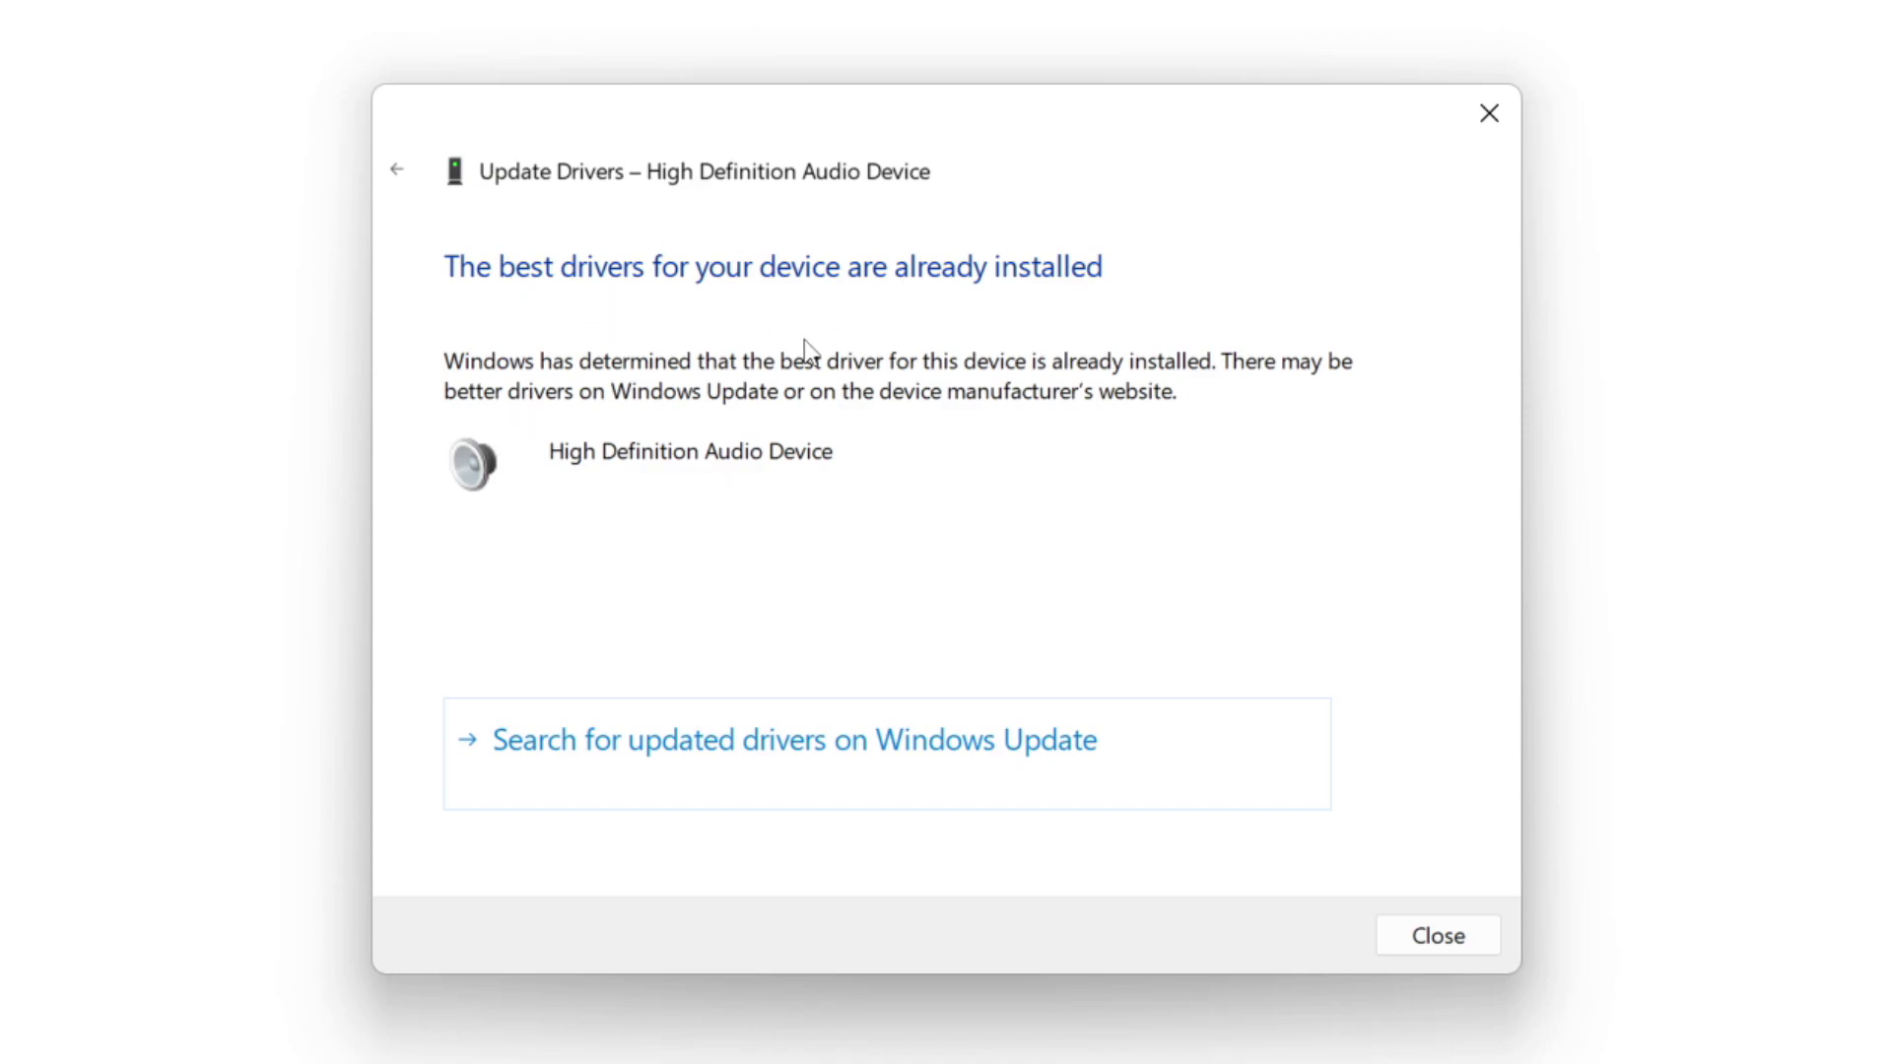
{"action": "left_click", "coordinate": [1441, 936]}
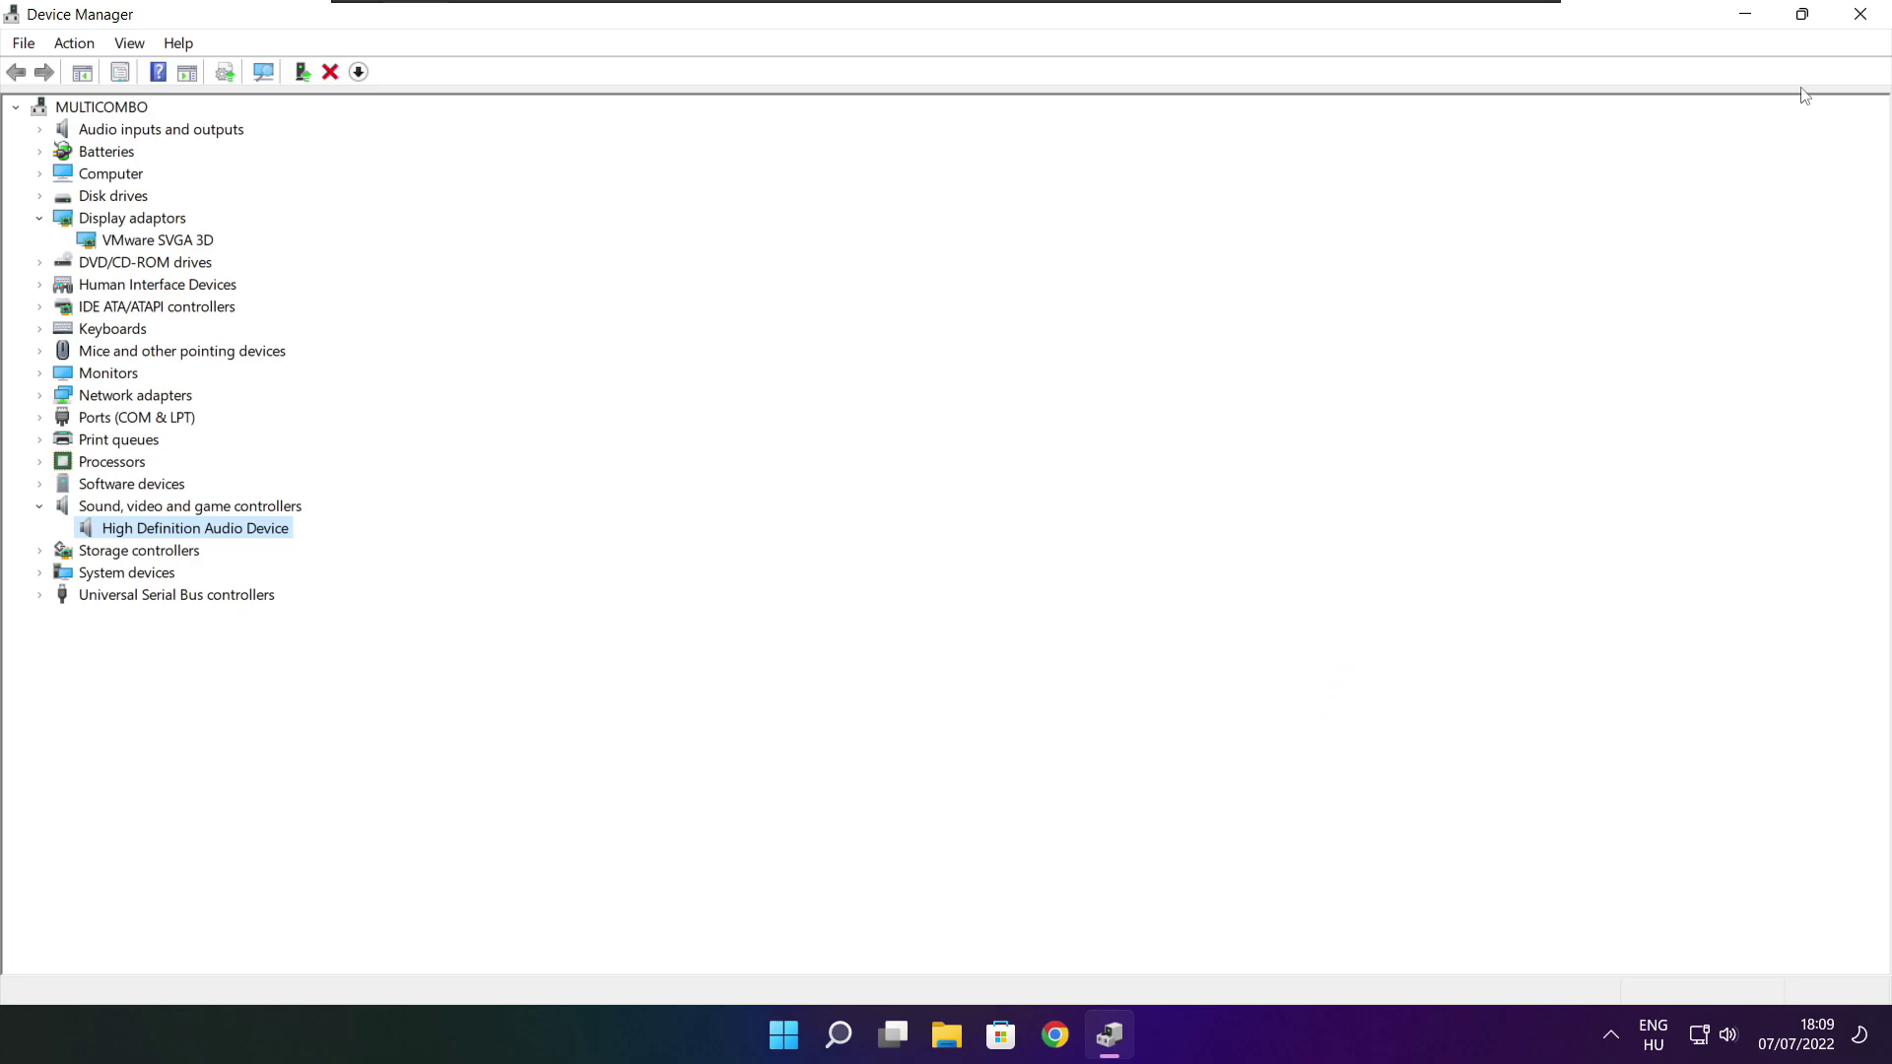
- Verify NOT WORKING GAME's files from its Steam Properties > Local Files, validating all 3367 files
{"action": "left_click", "coordinate": [1861, 14]}
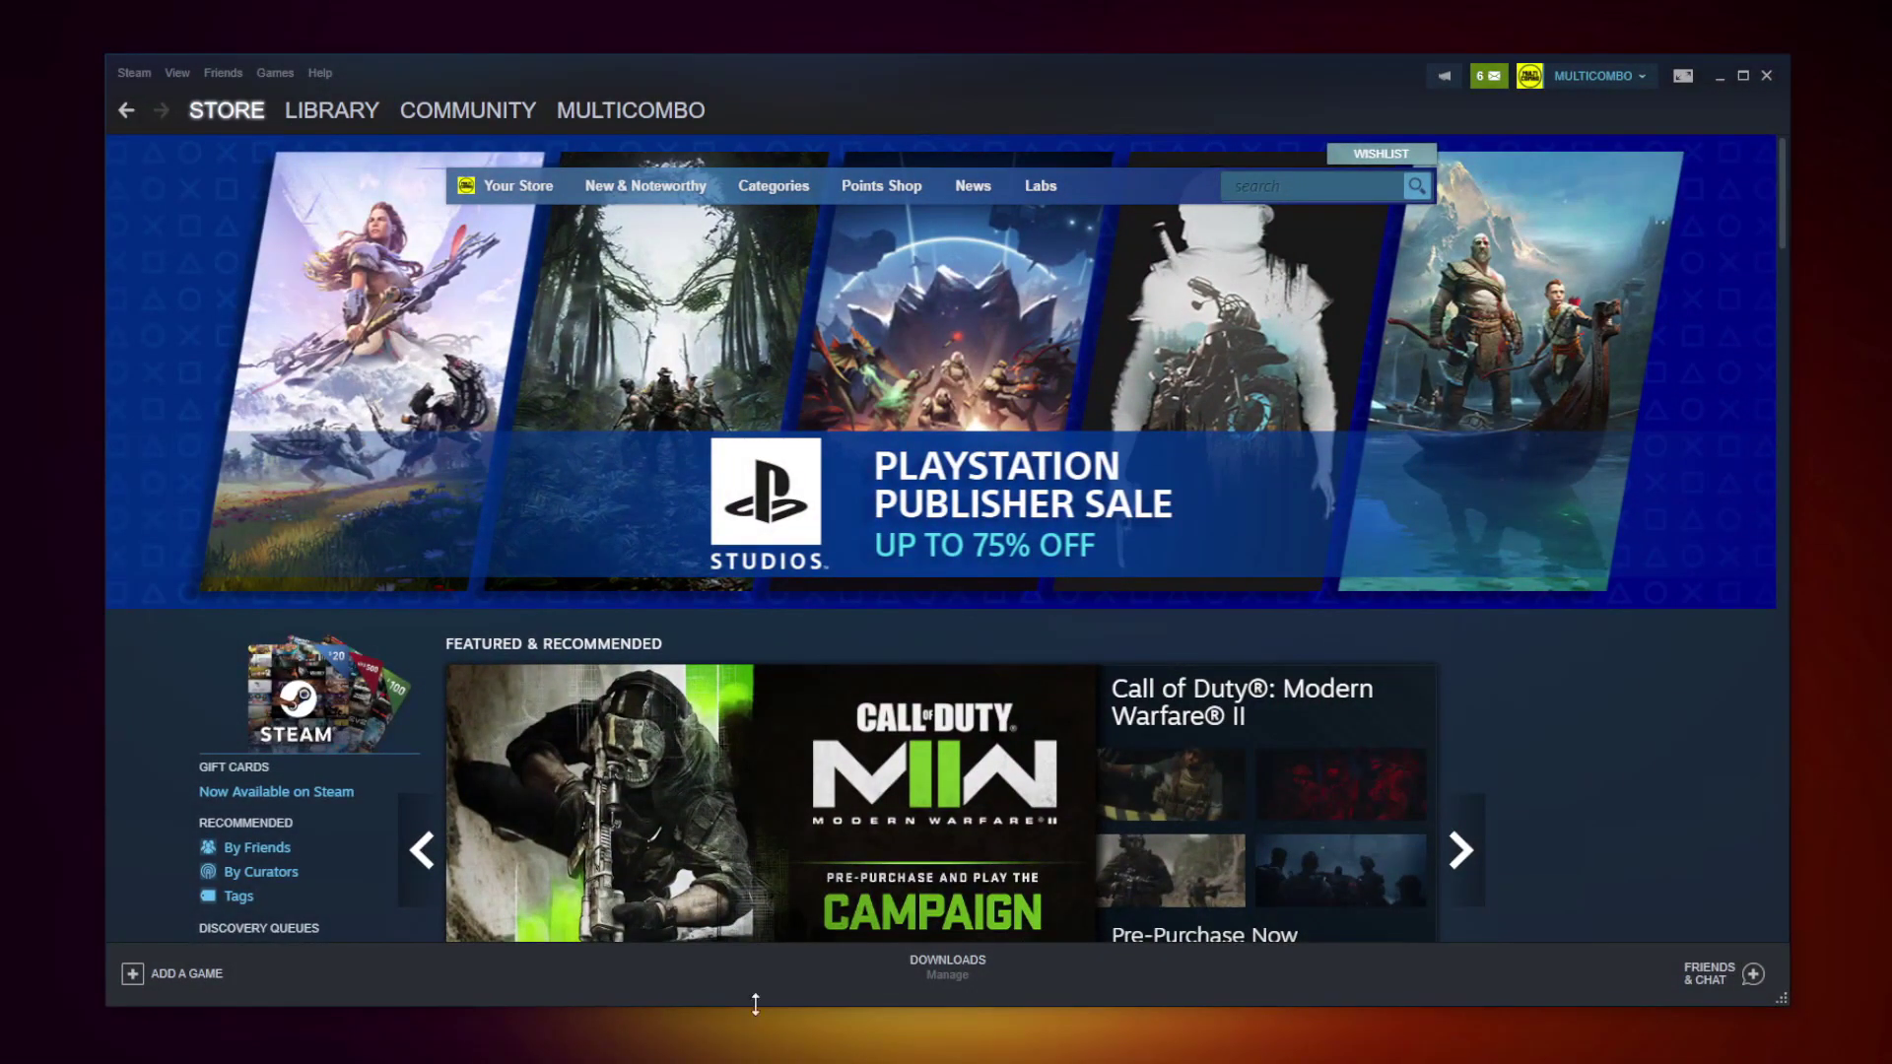
{"action": "left_click", "coordinate": [325, 114]}
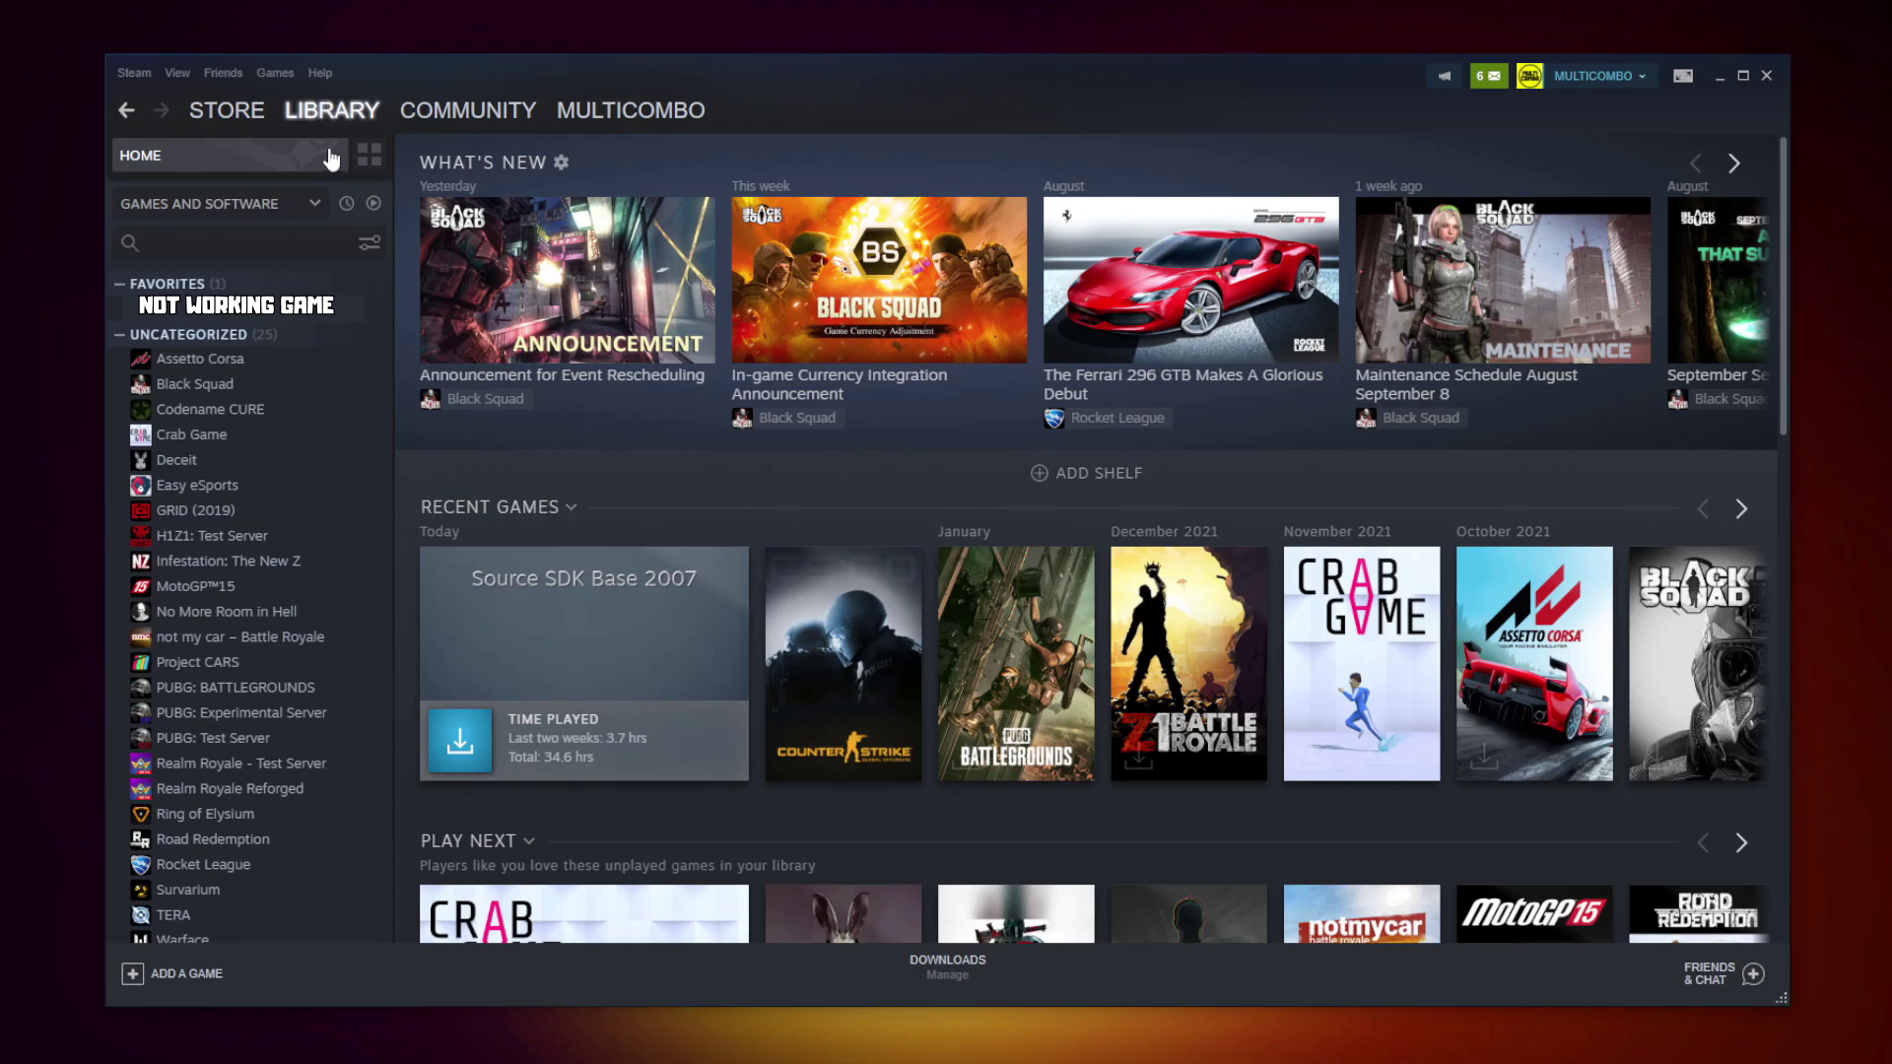
{"action": "right_click", "coordinate": [371, 317]}
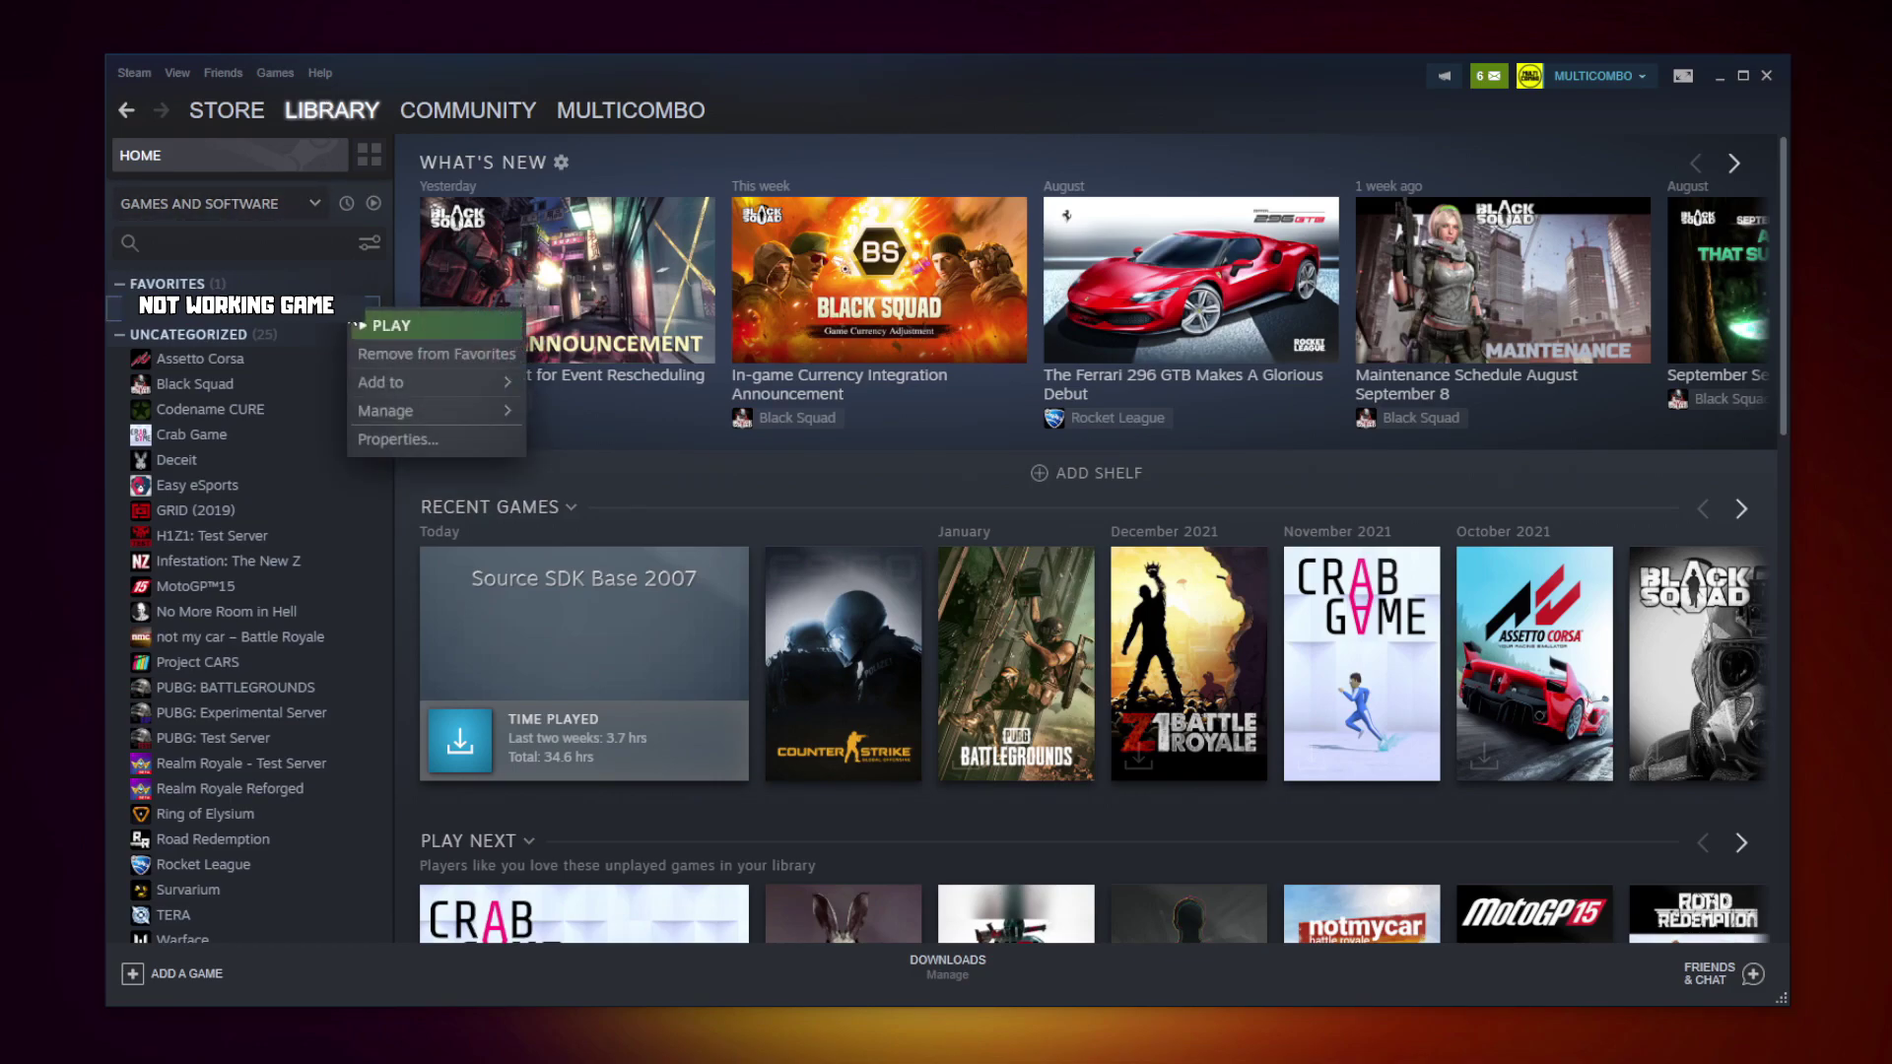
{"action": "left_click", "coordinate": [421, 435]}
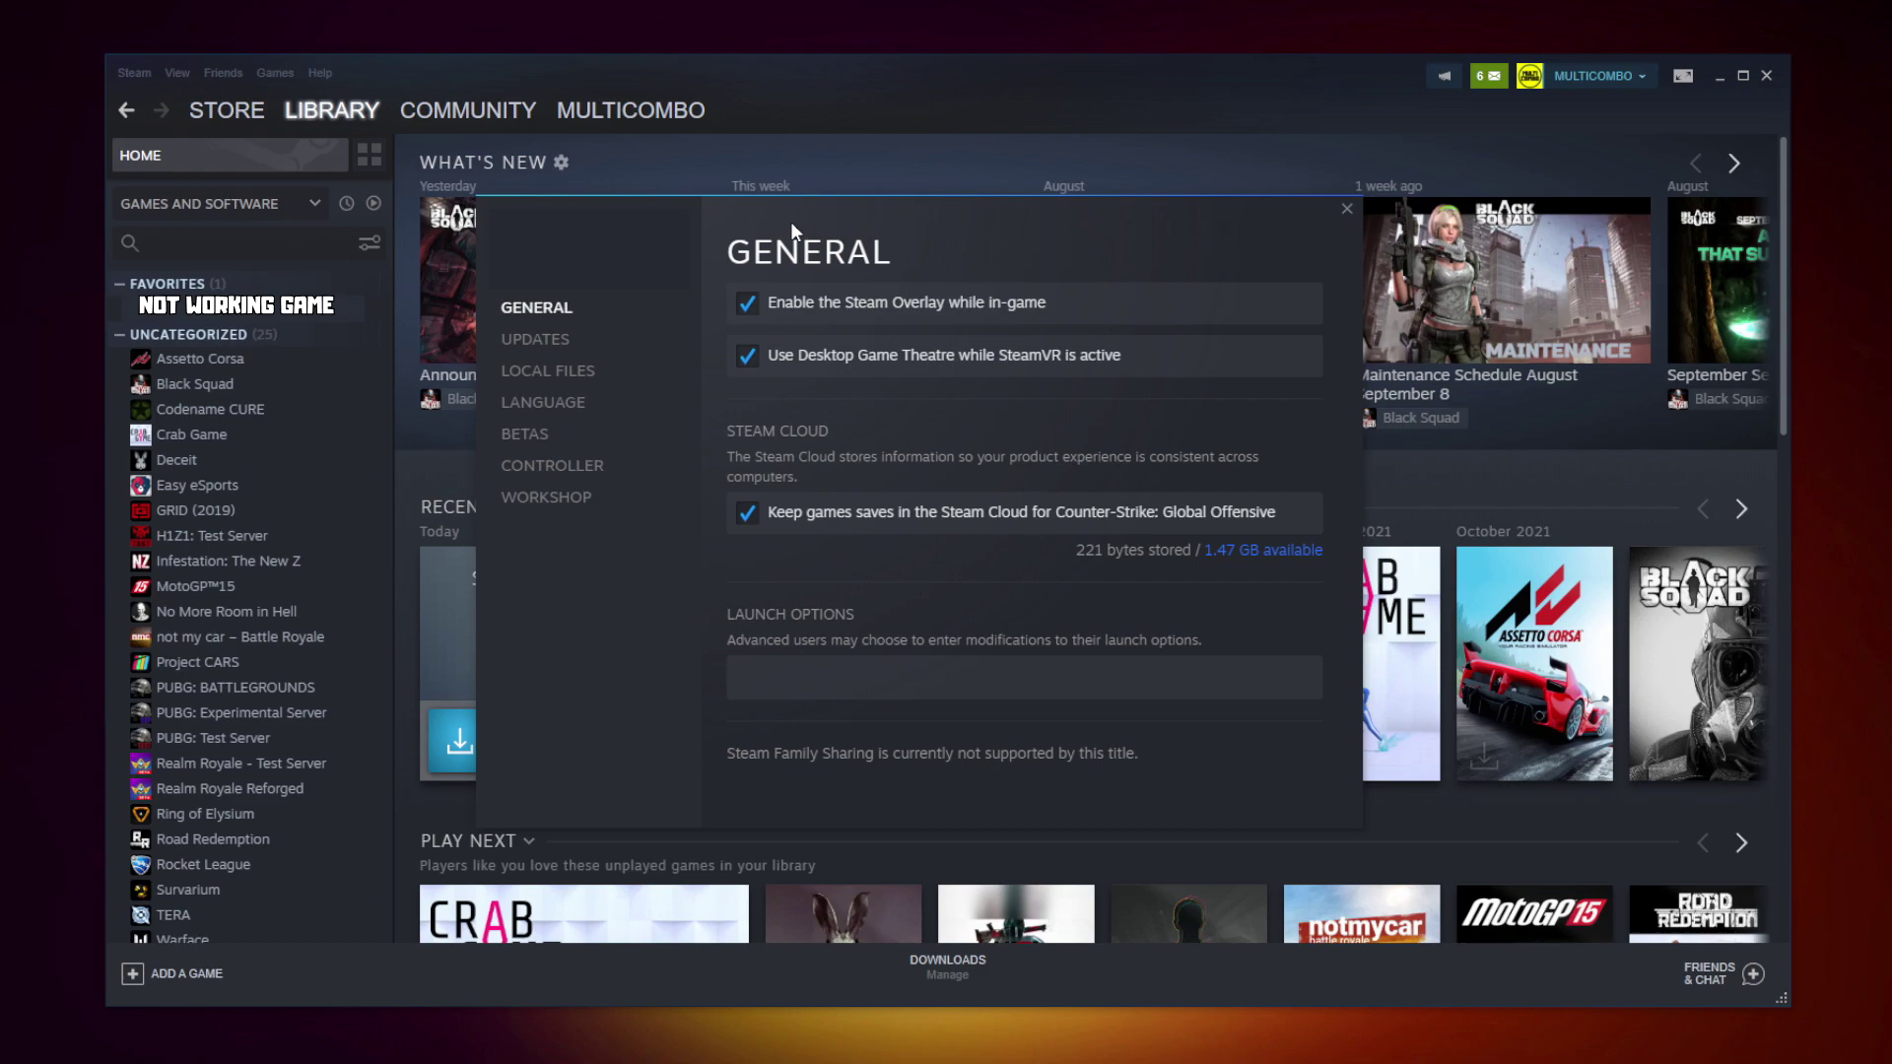
{"action": "left_click", "coordinate": [553, 373]}
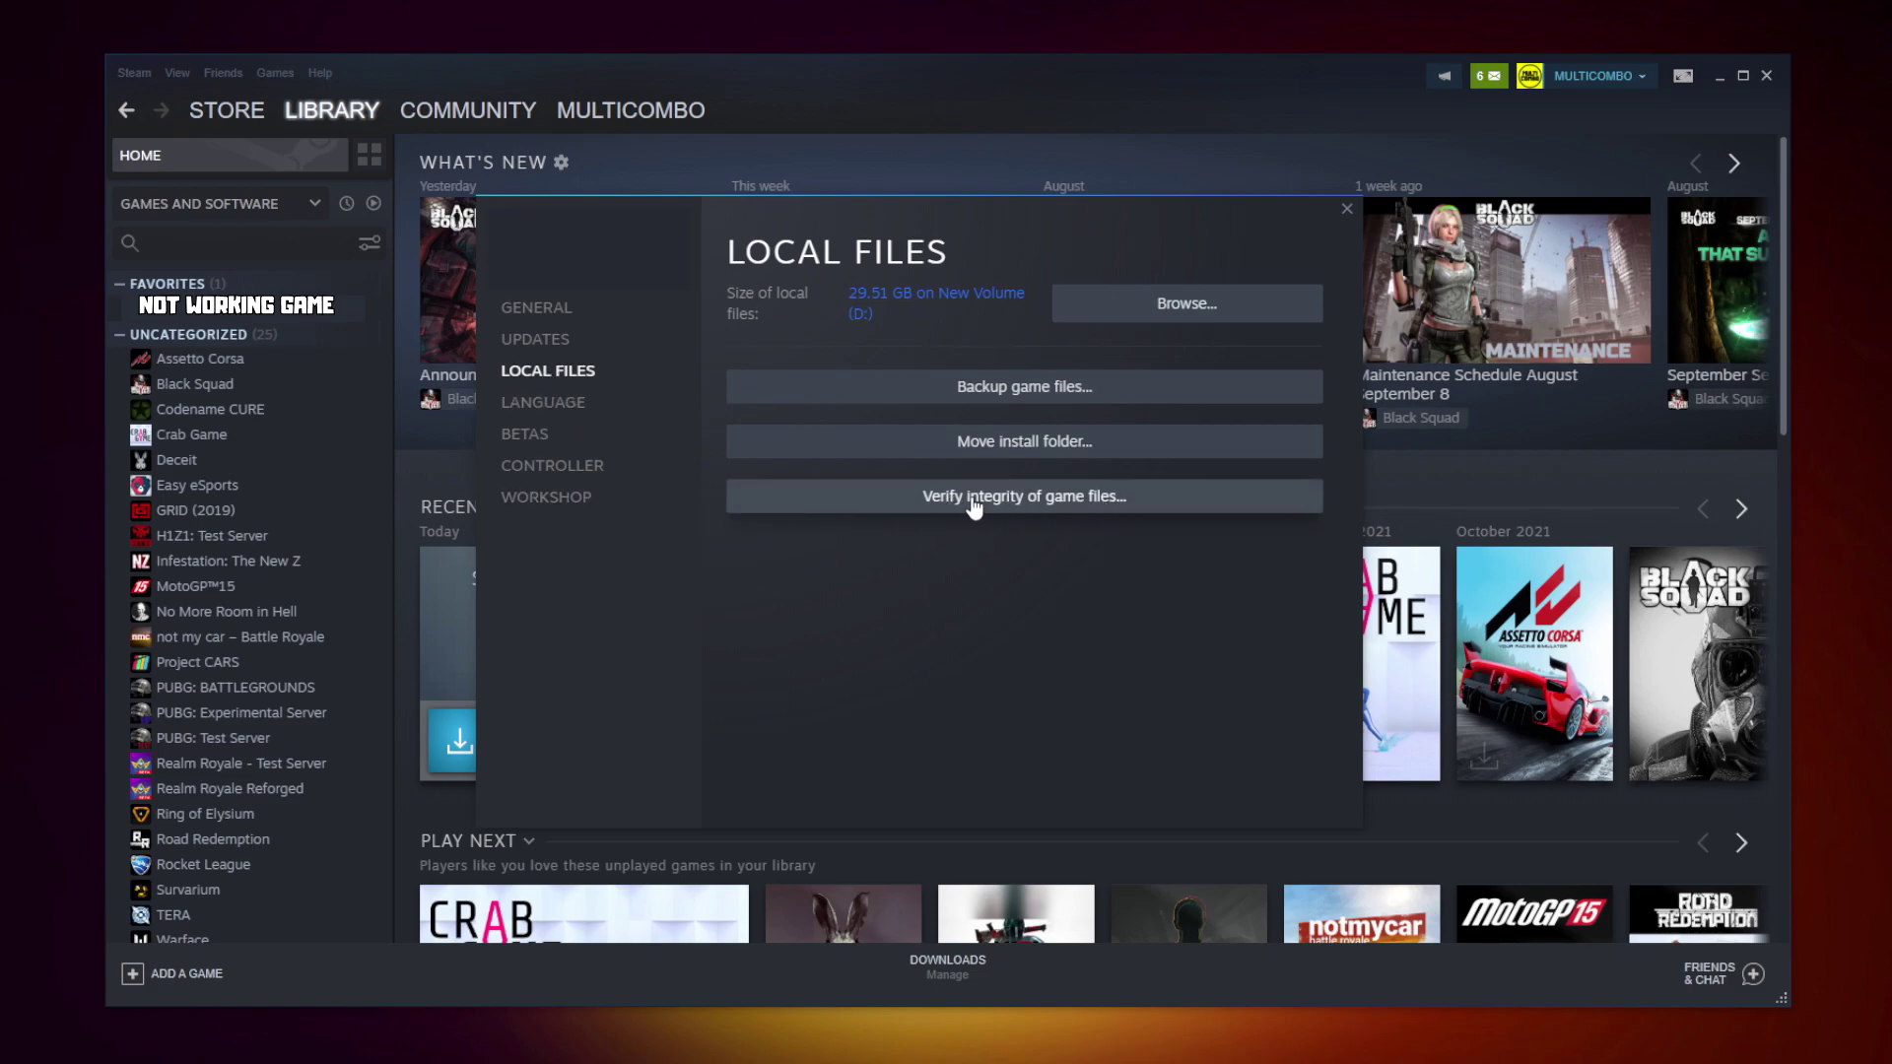
{"action": "left_click", "coordinate": [1031, 499]}
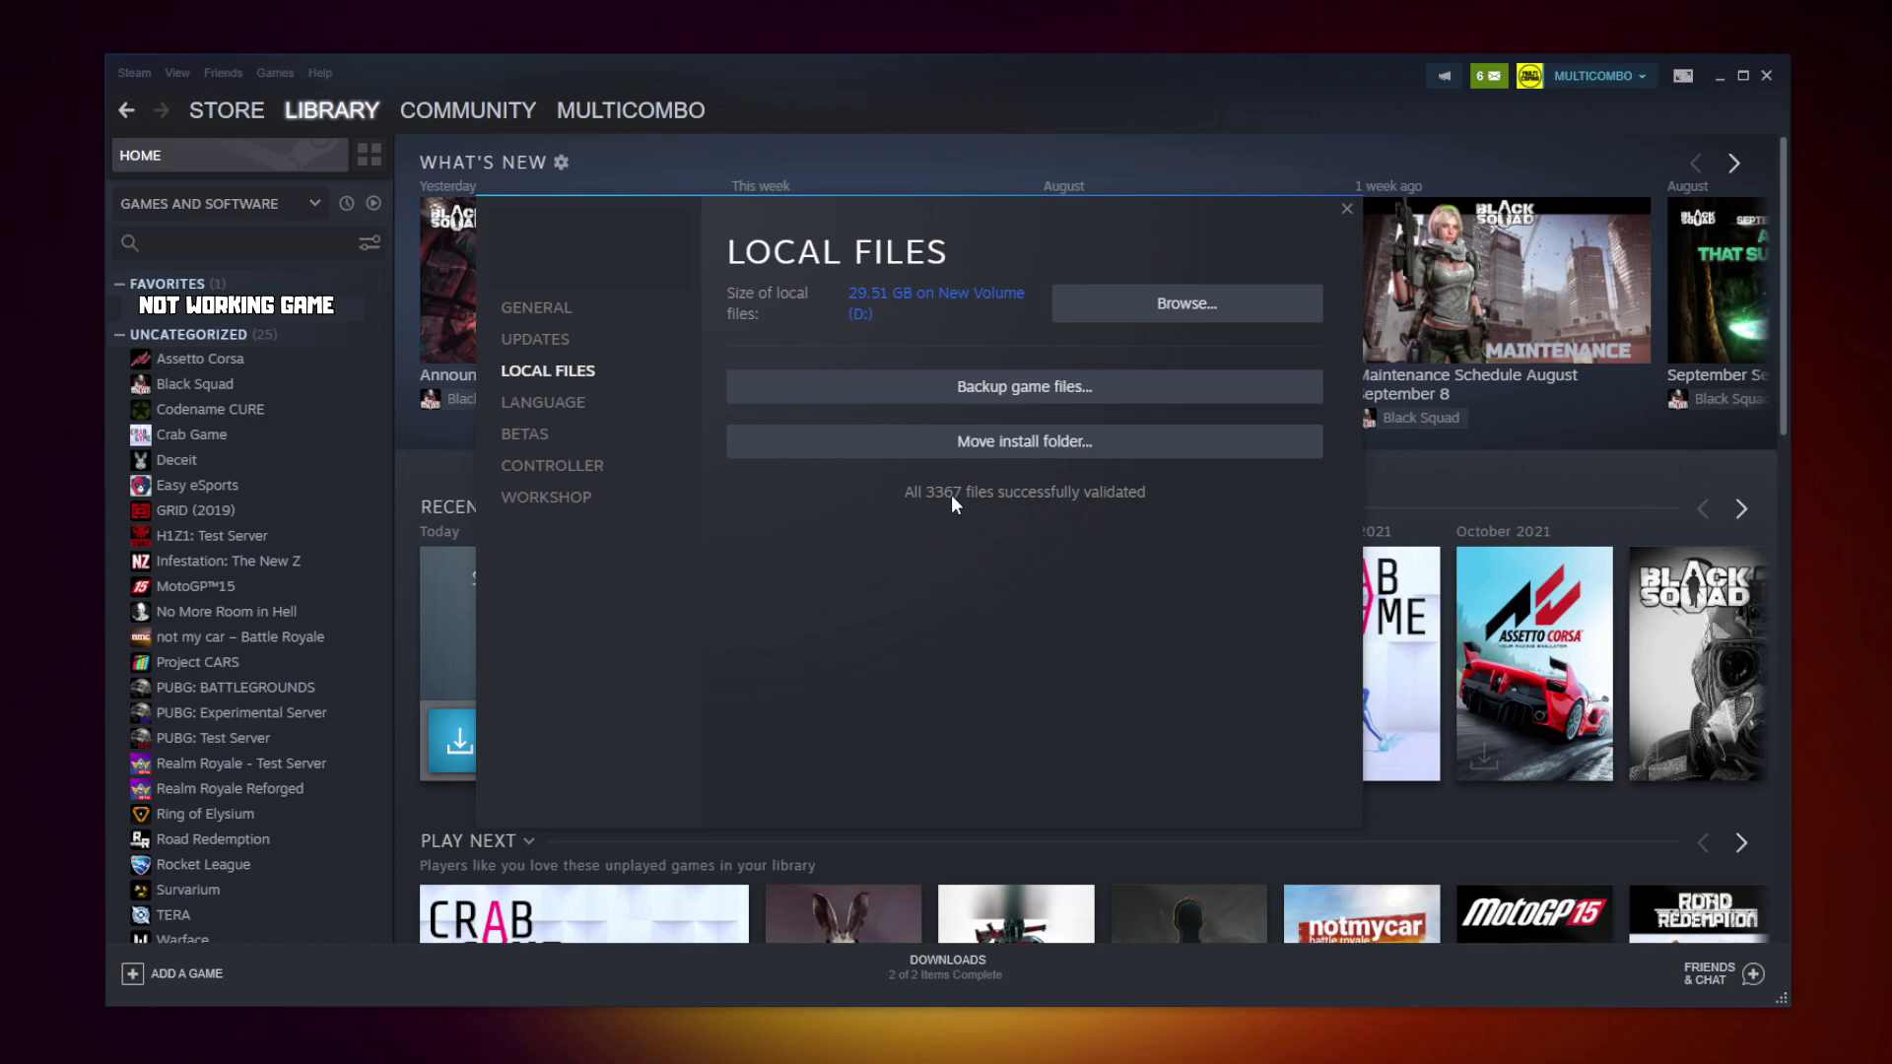
- Open the file properties of the game's executable in its install folder
{"action": "left_click", "coordinate": [1134, 316]}
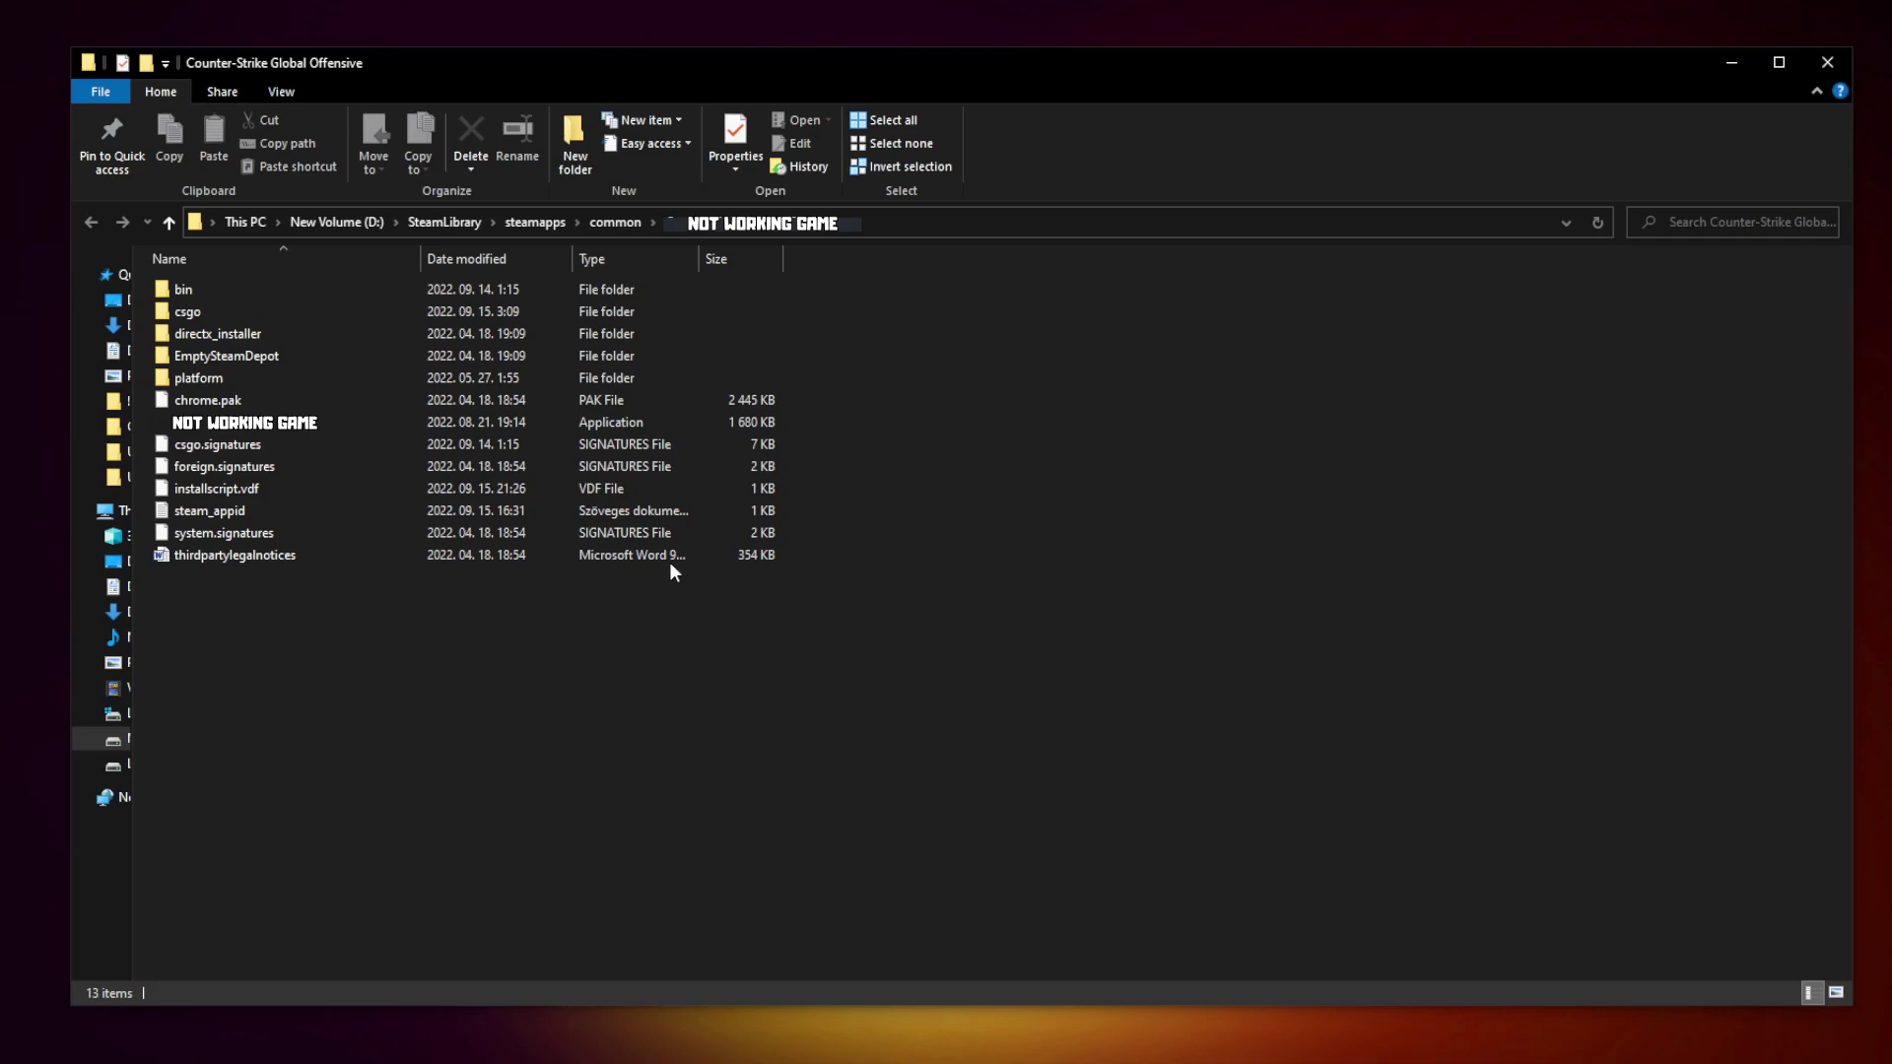
{"action": "left_click", "coordinate": [313, 426]}
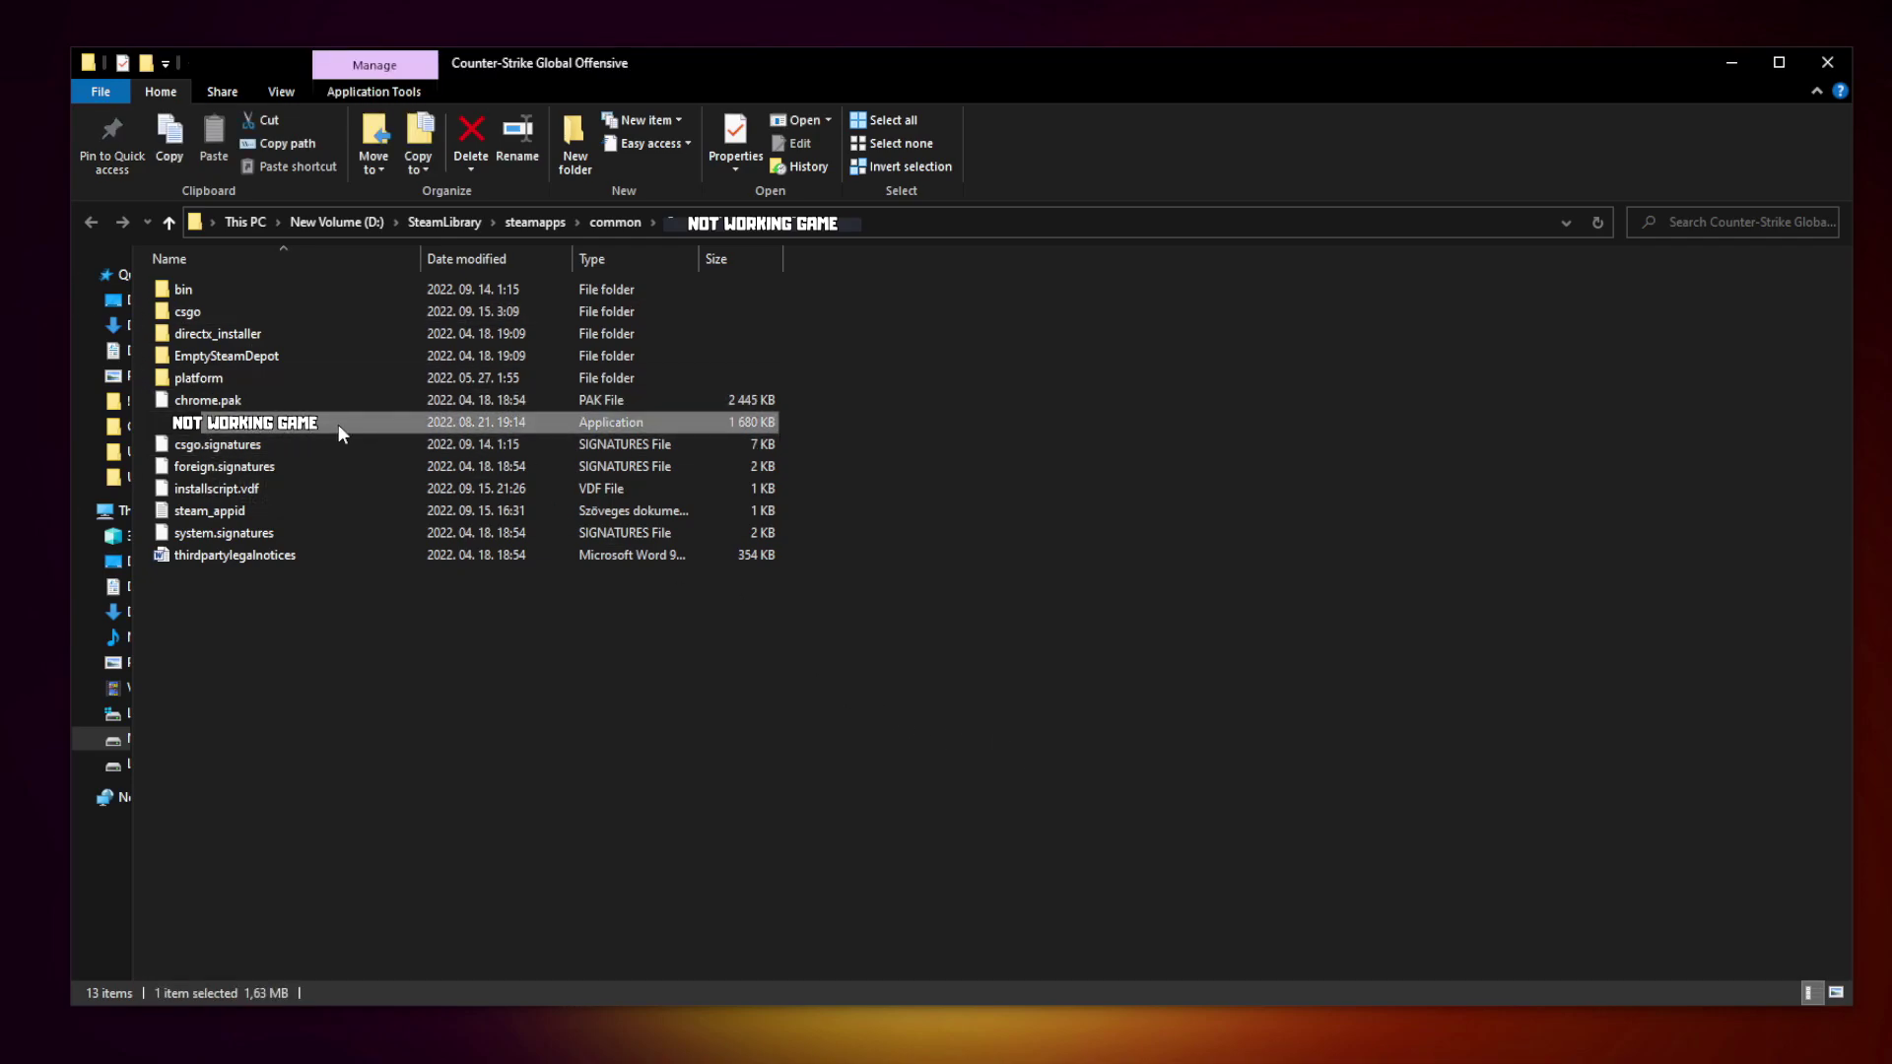
{"action": "right_click", "coordinate": [383, 431]}
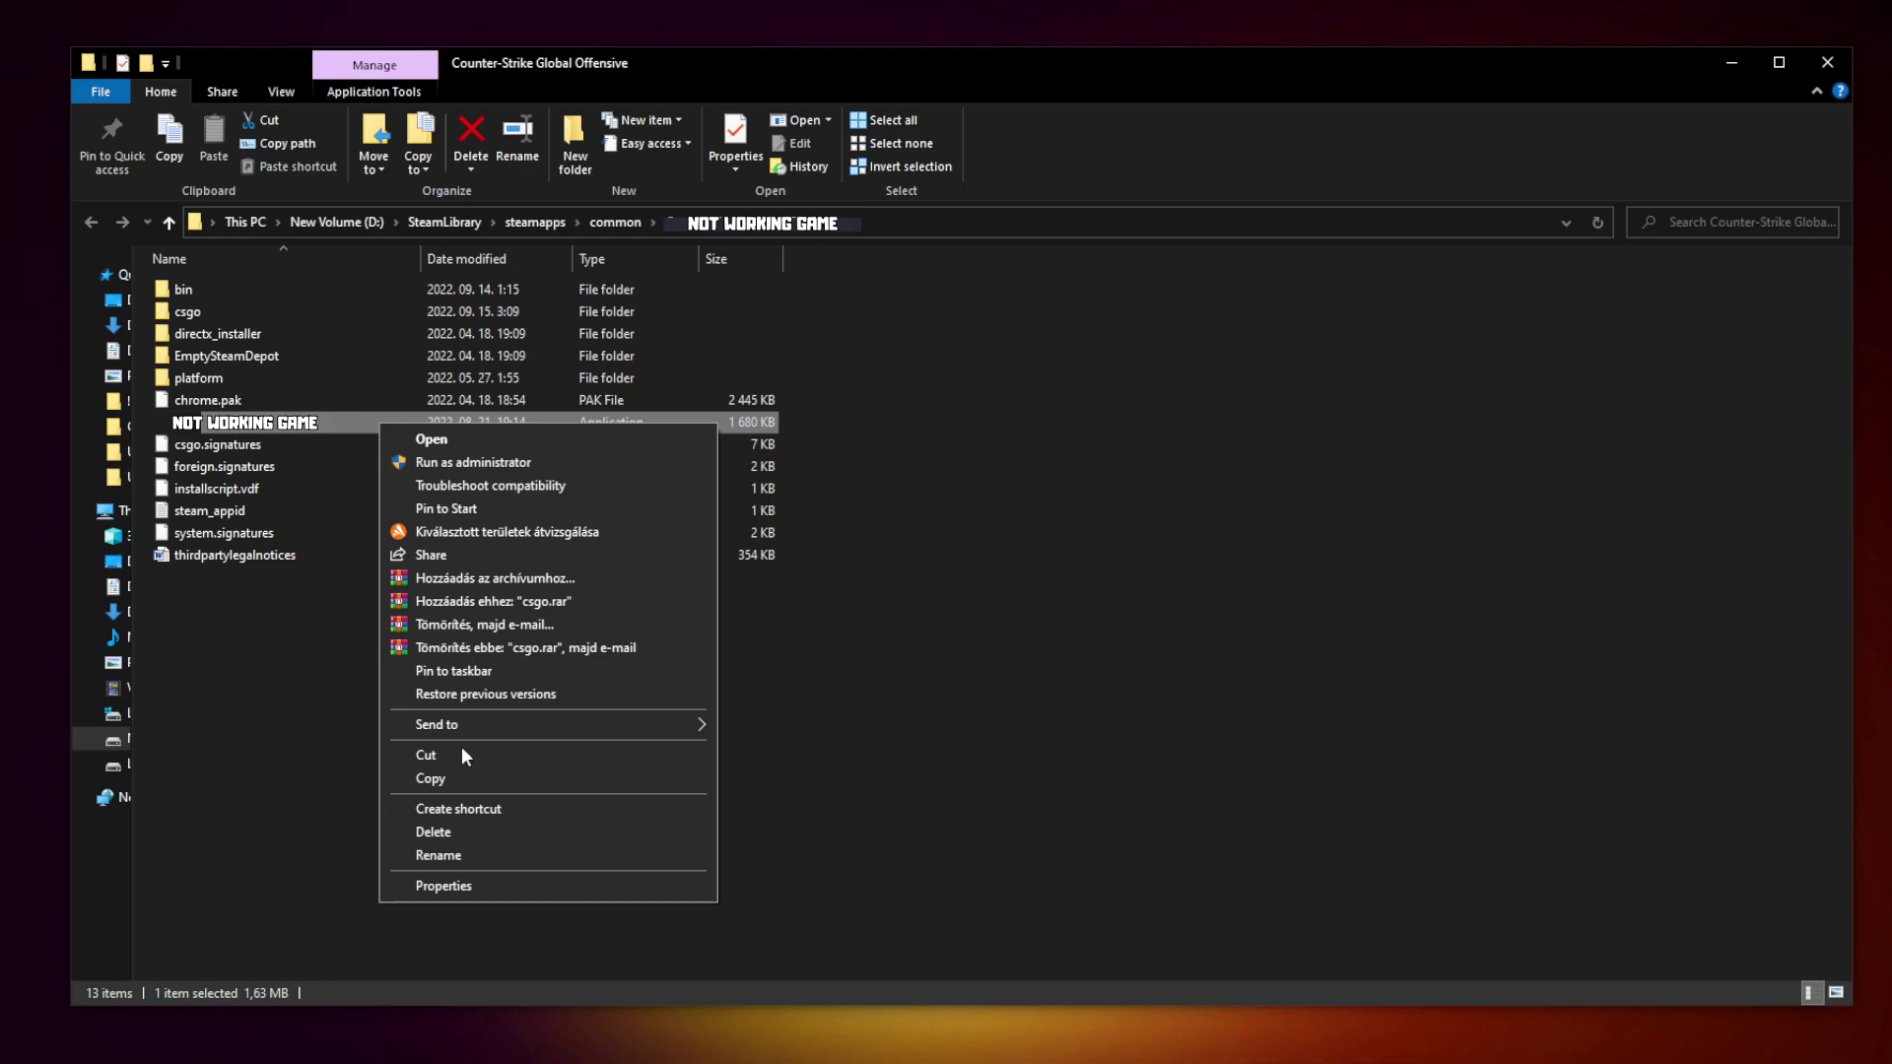
{"action": "left_click", "coordinate": [546, 883]}
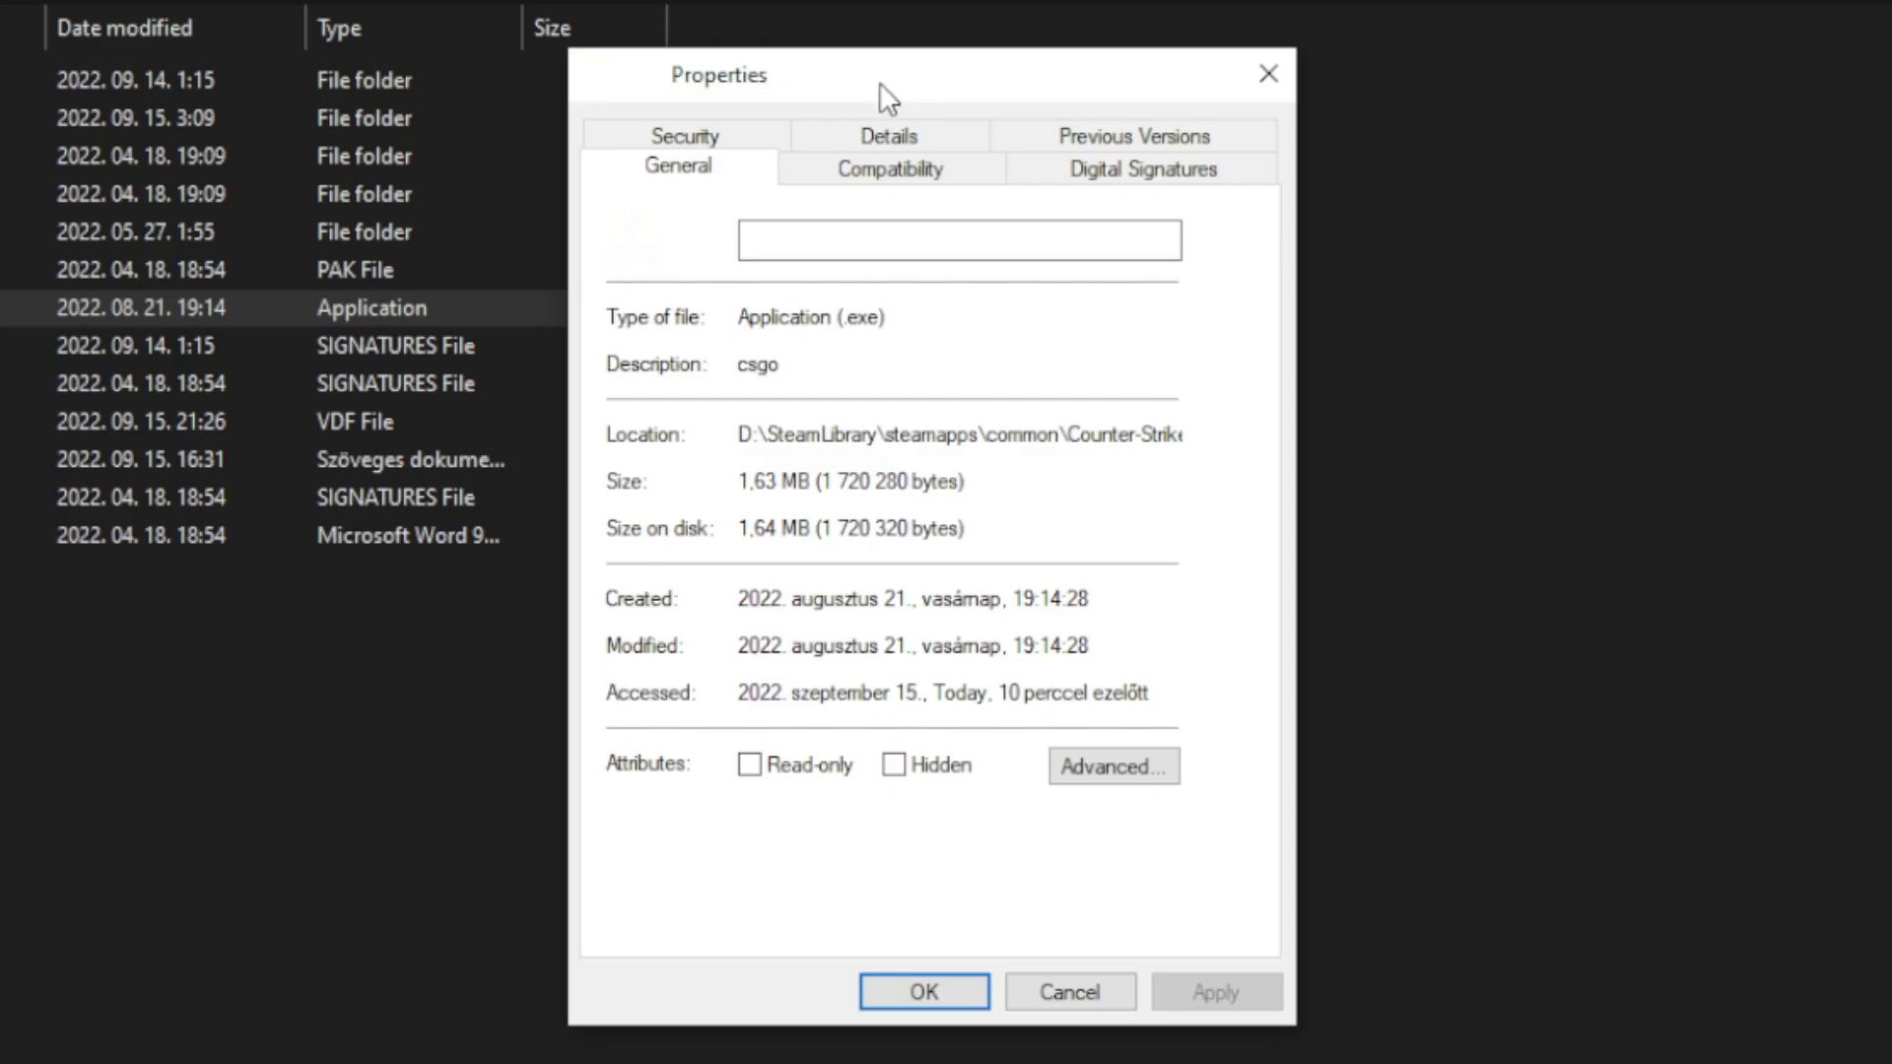
- Apply Windows 8 compatibility mode, disabled fullscreen optimizations and run-as-administrator to the executable
{"action": "left_click", "coordinate": [913, 184]}
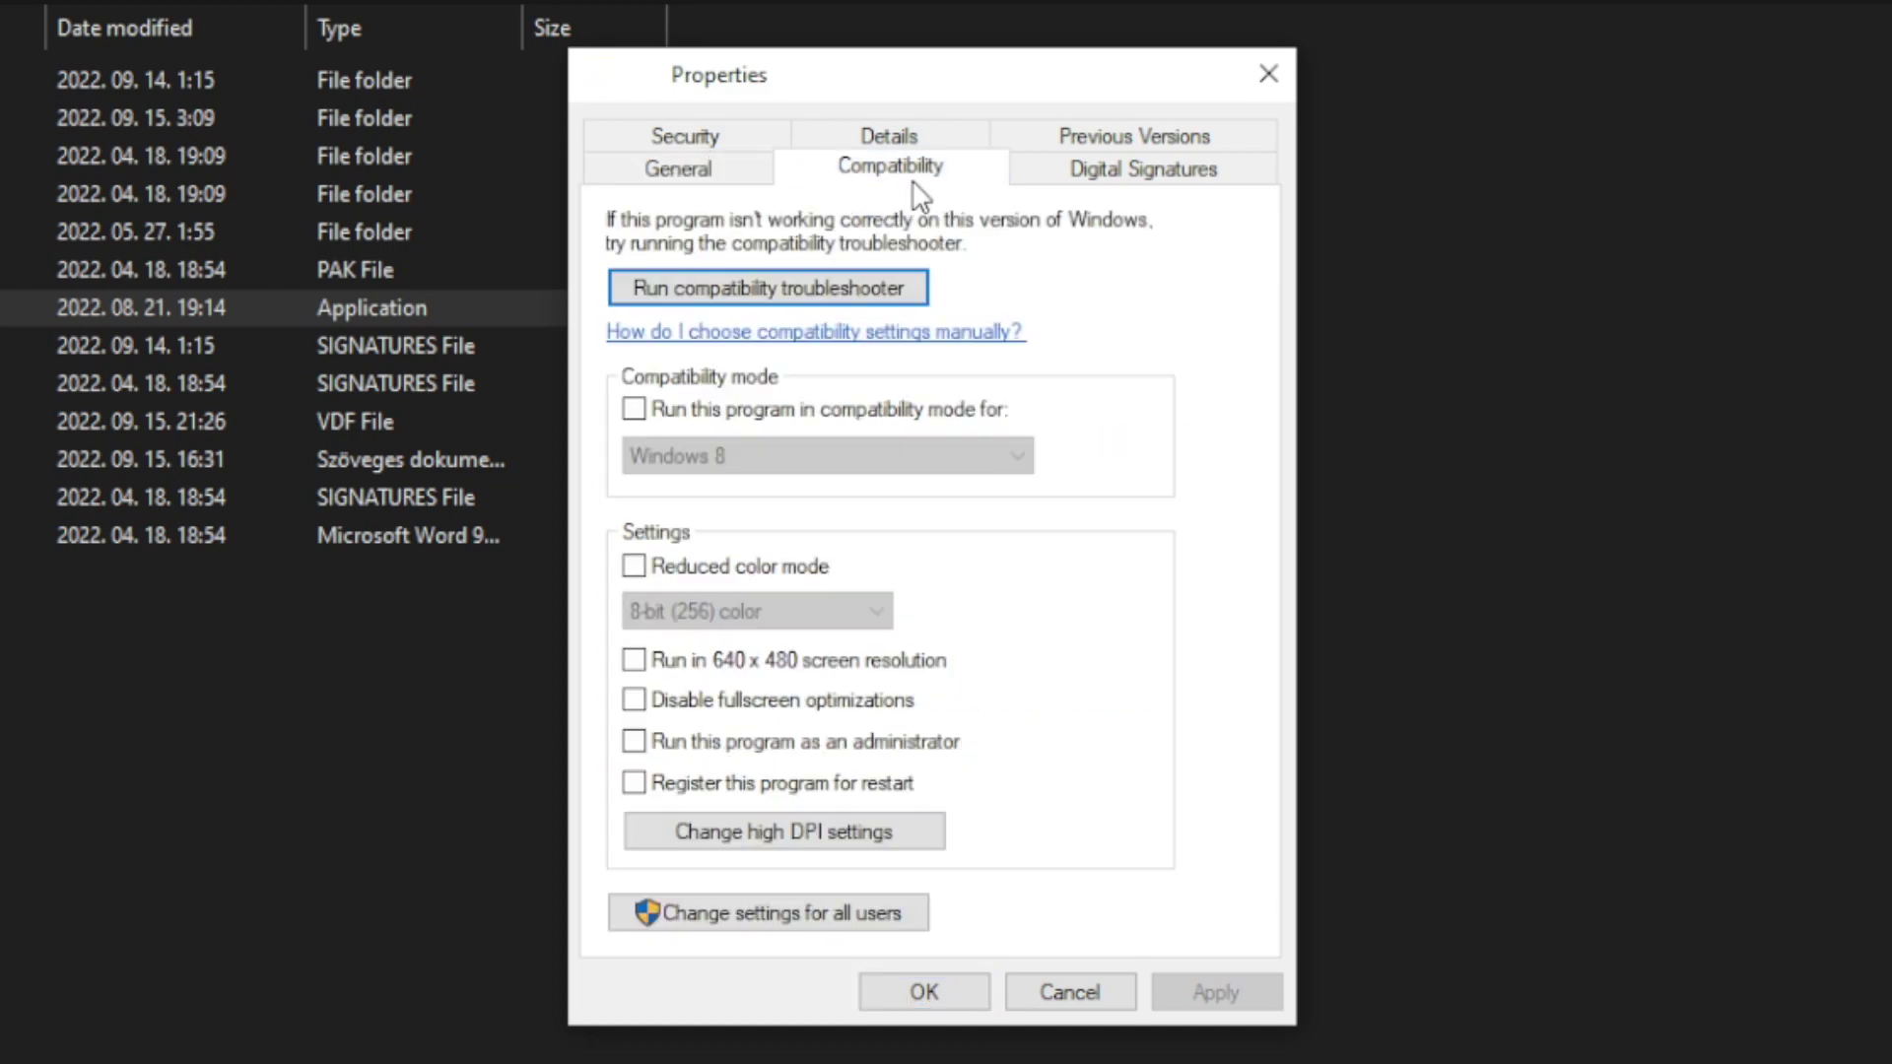
{"action": "left_click", "coordinate": [654, 414]}
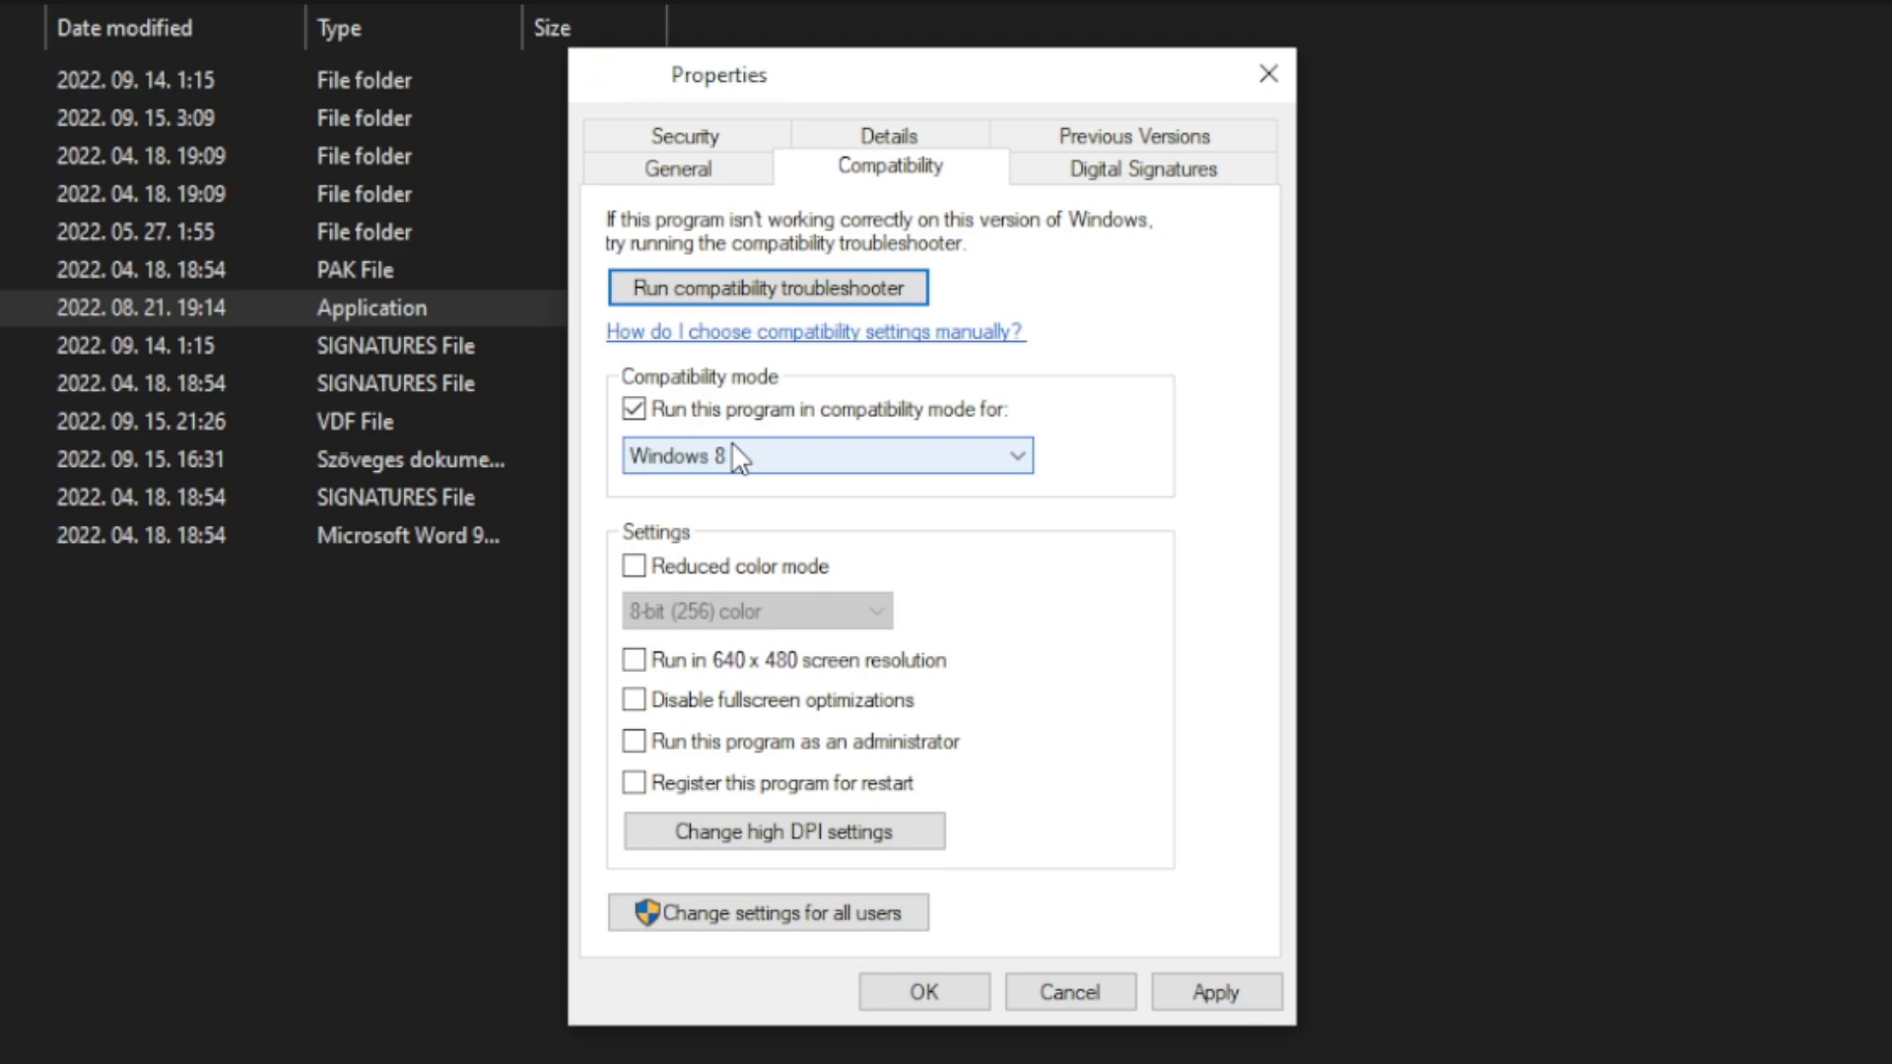
{"action": "left_click", "coordinate": [733, 451]}
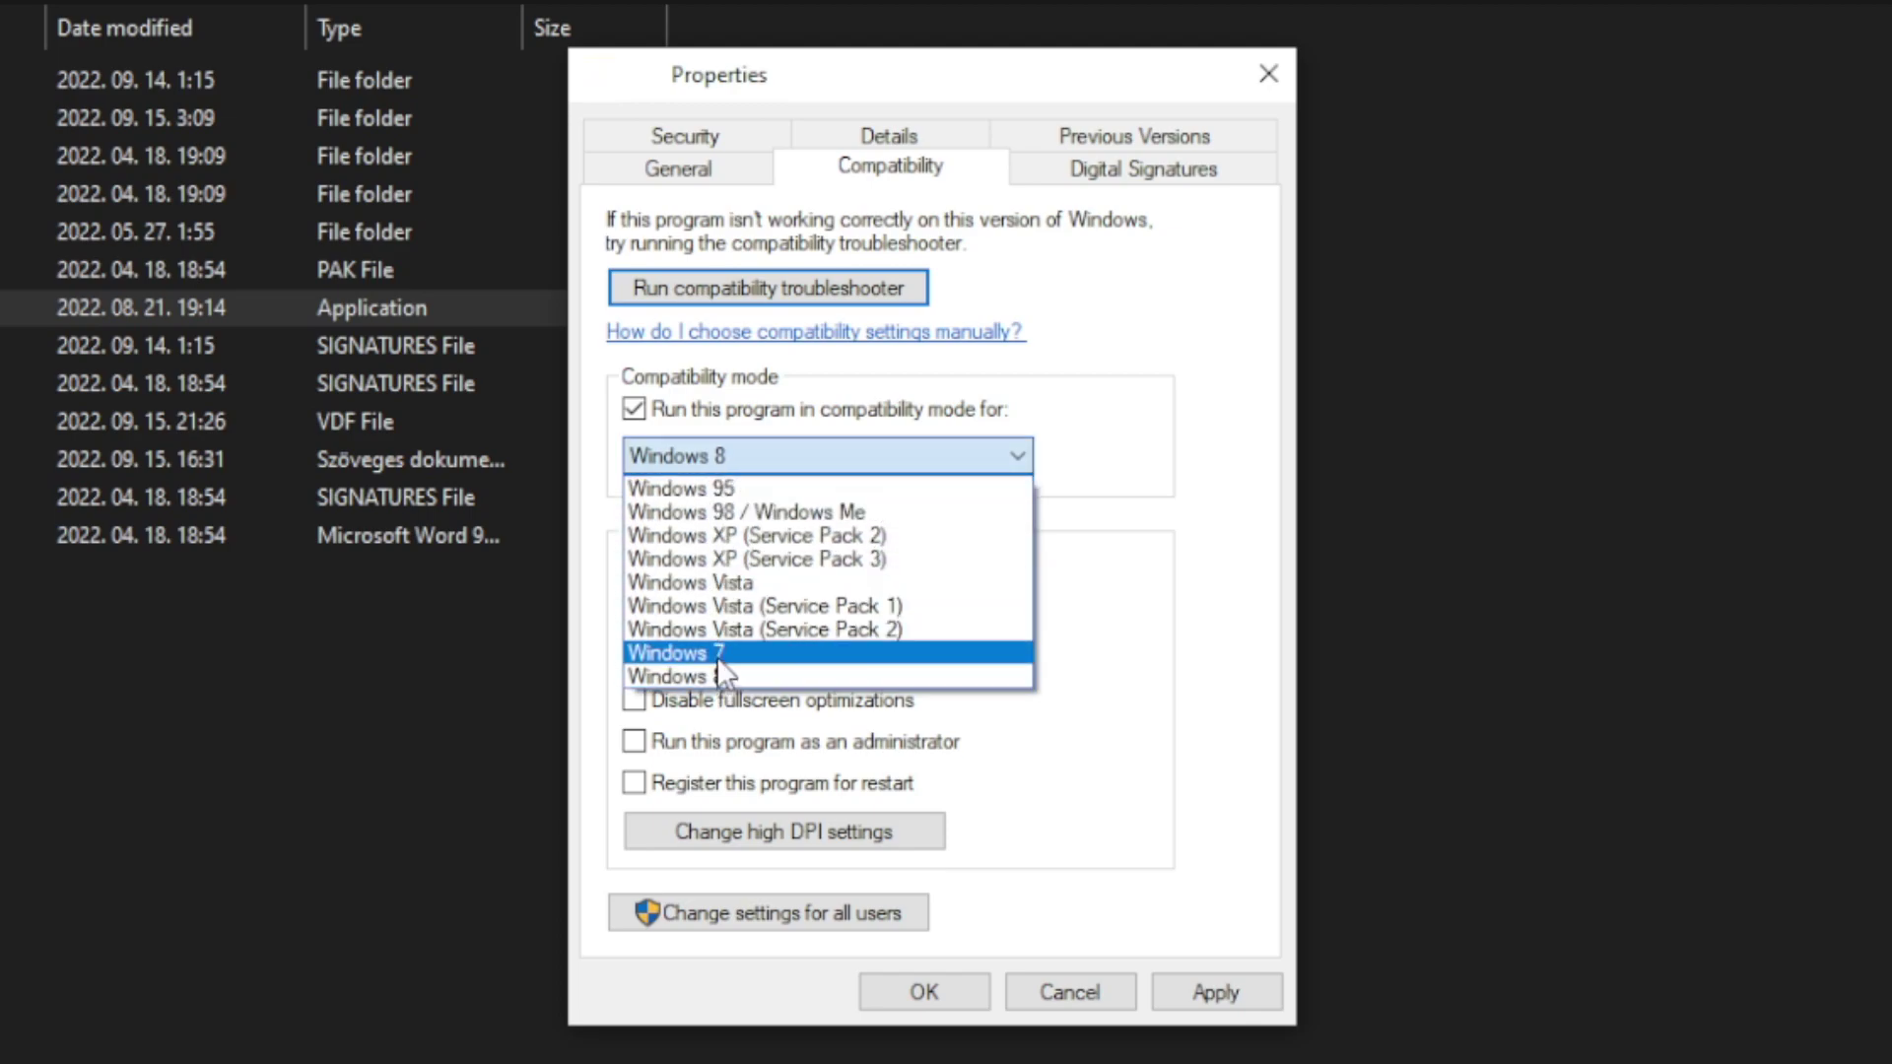
{"action": "left_click", "coordinate": [735, 674]}
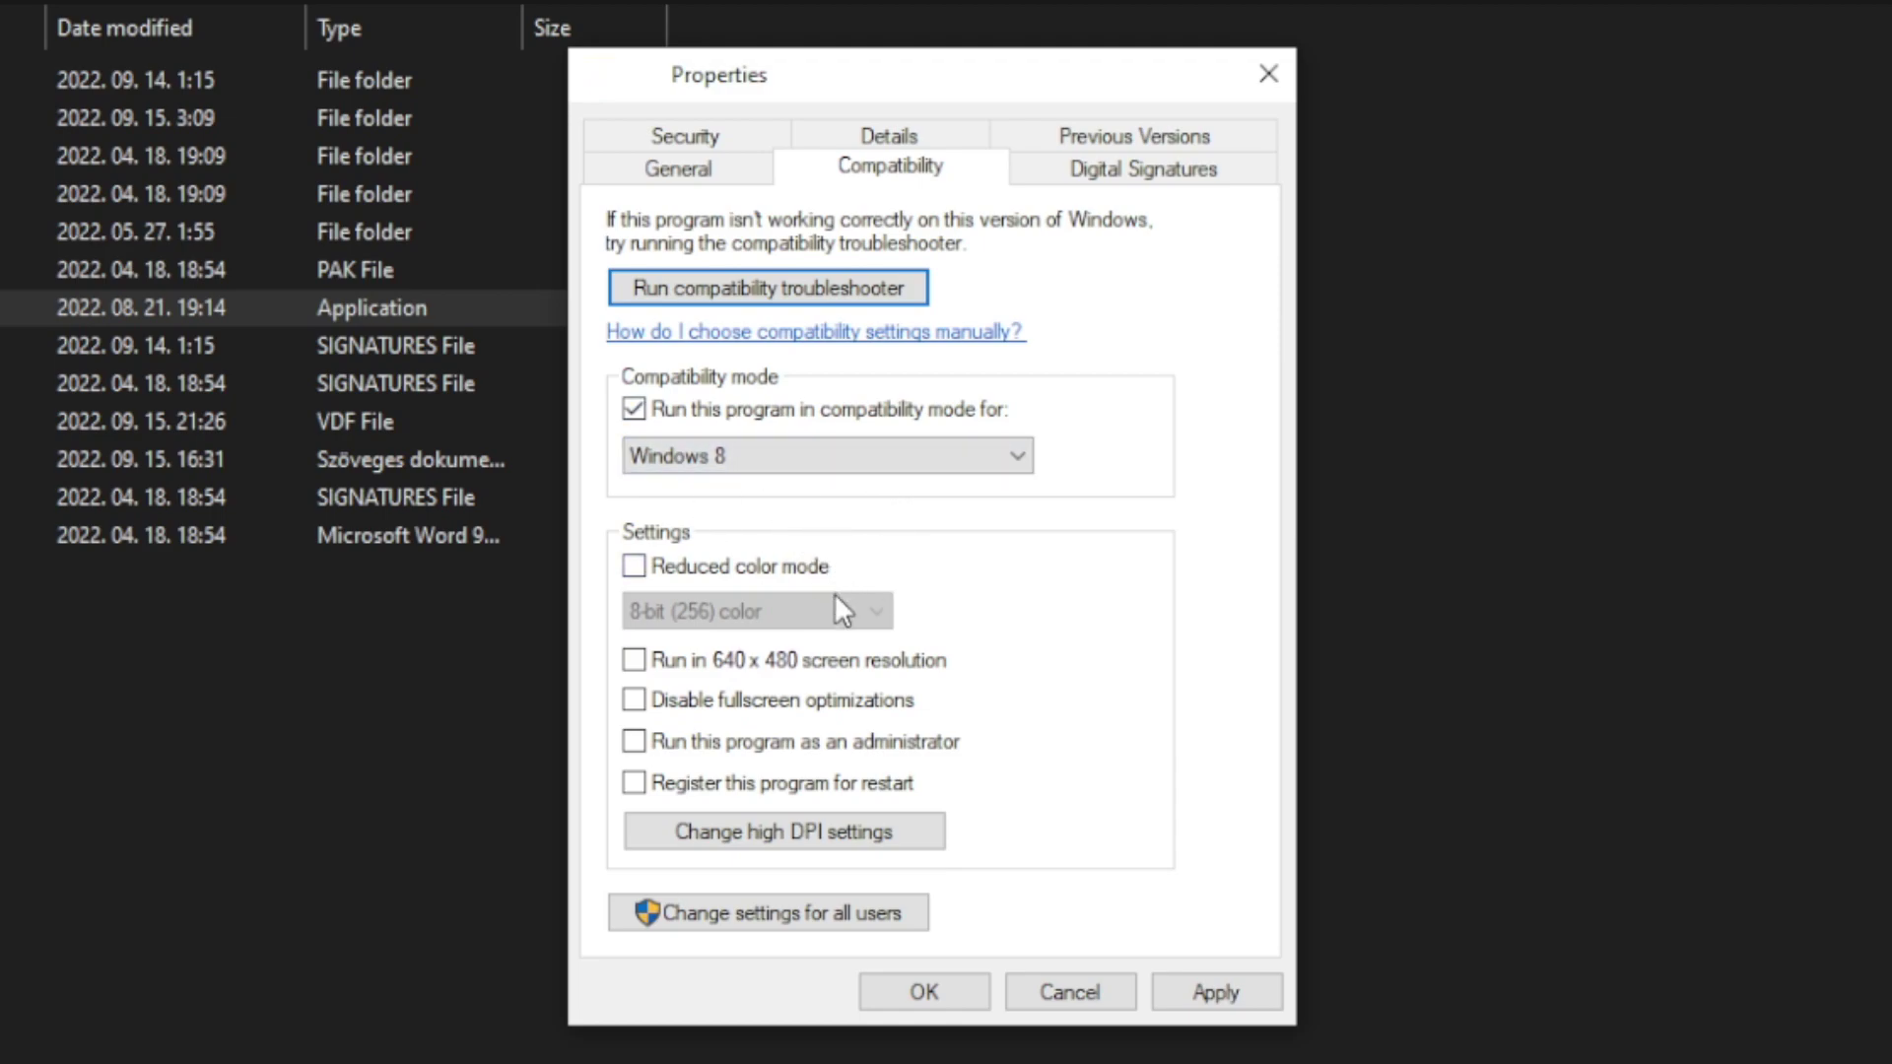
{"action": "left_click", "coordinate": [765, 709]}
{"action": "left_click", "coordinate": [913, 746]}
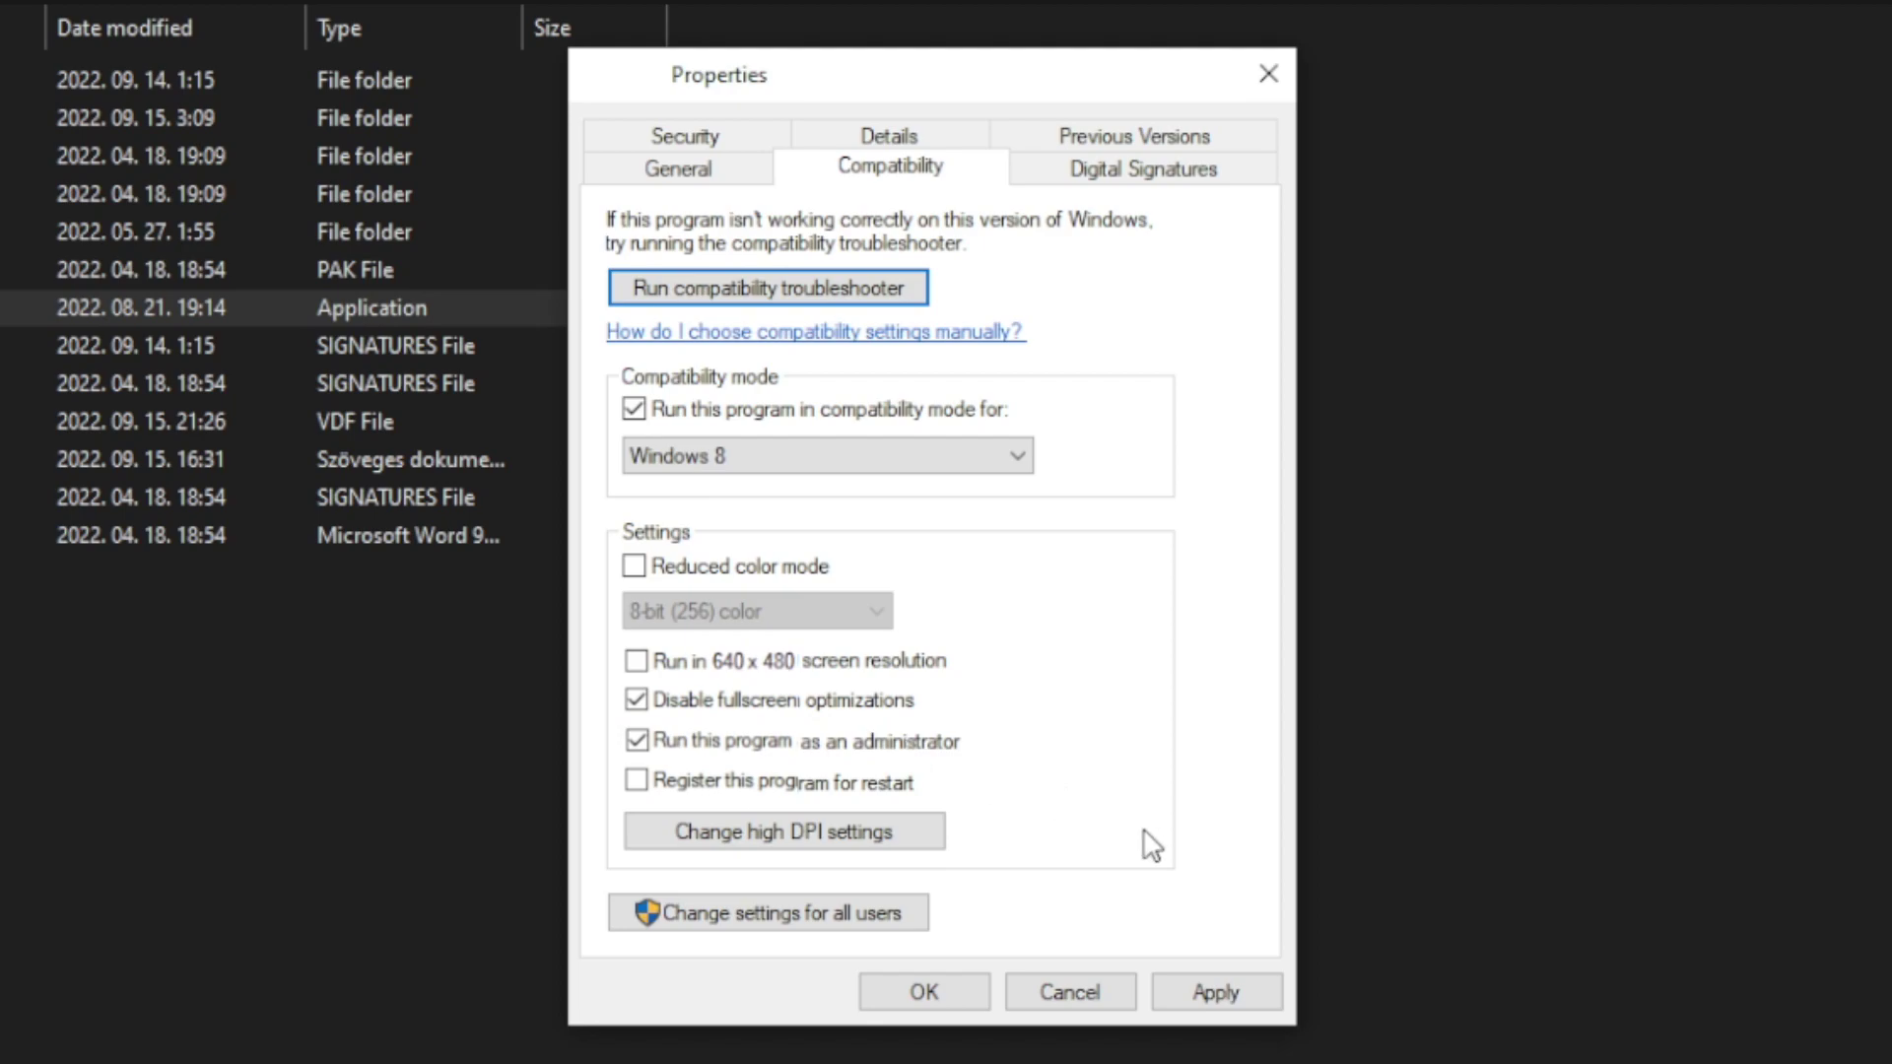
{"action": "left_click", "coordinate": [1230, 993]}
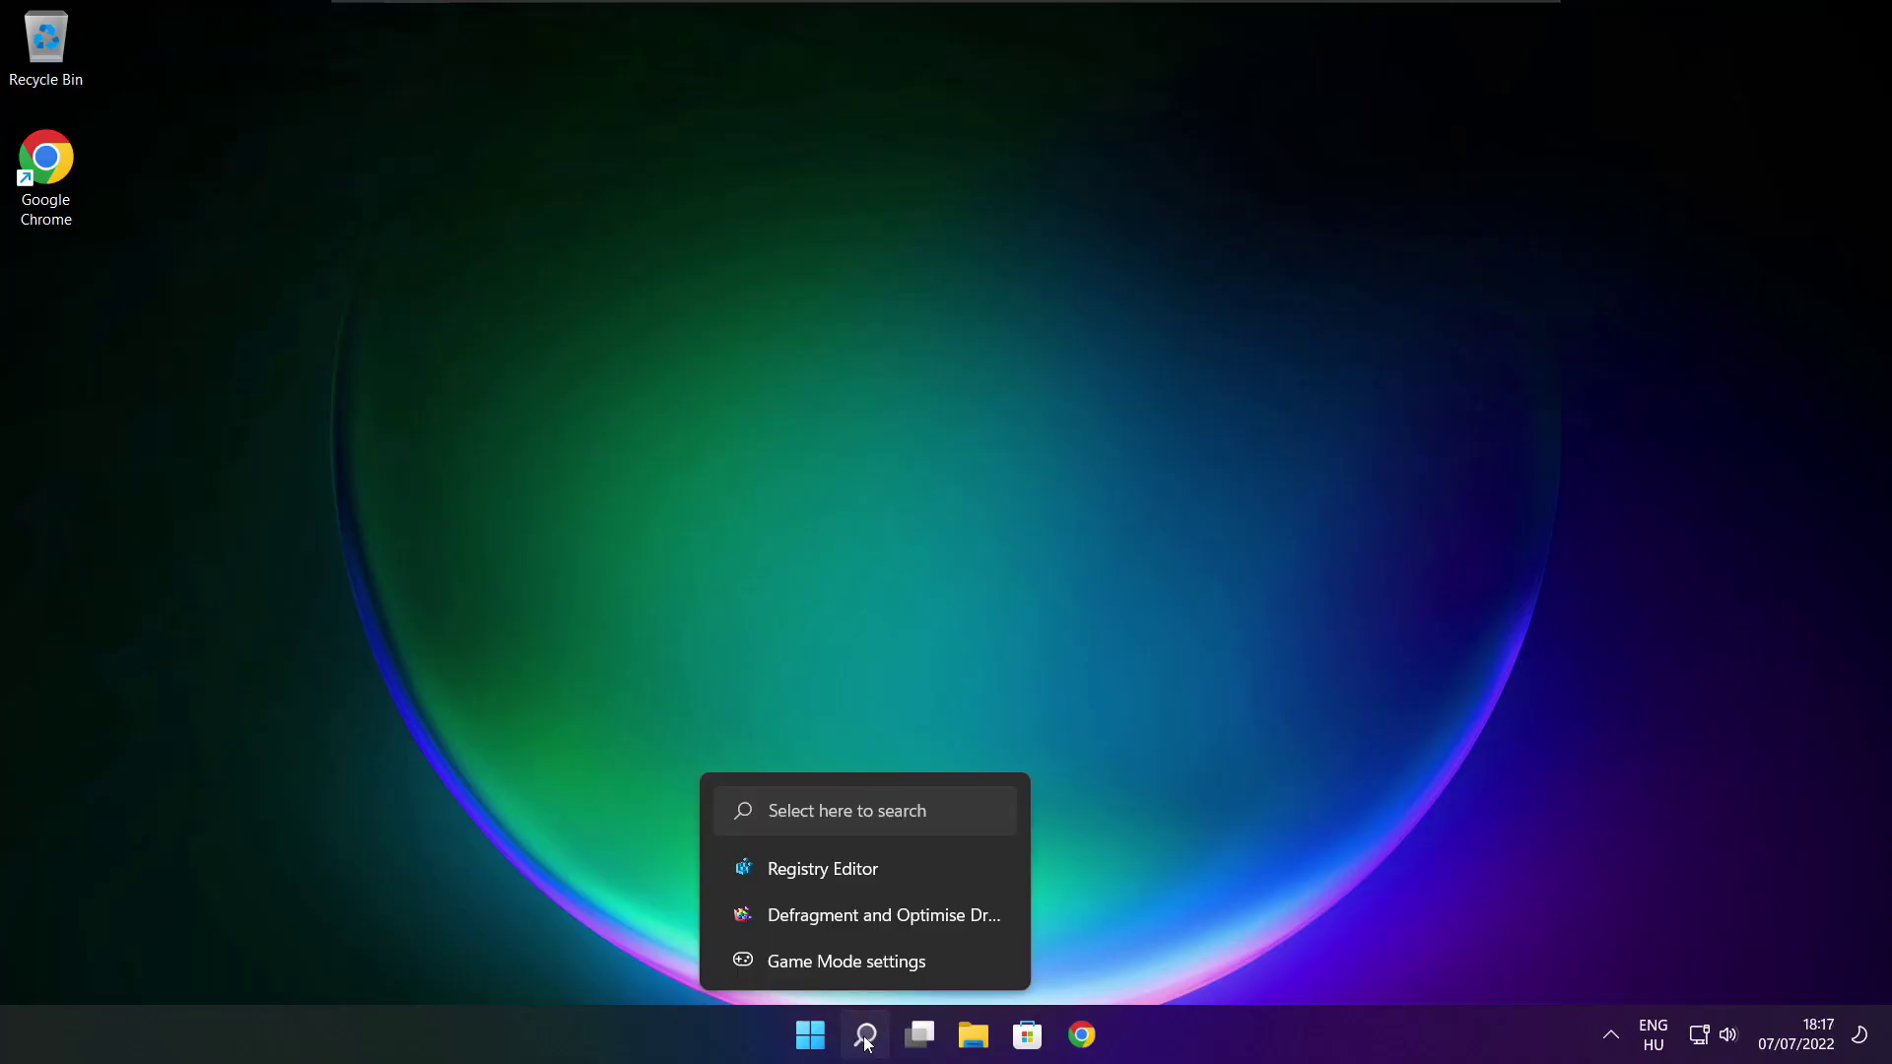
- Search 'updates' and recheck Windows Update, which reports up to date as of 18:18
{"action": "left_click", "coordinate": [865, 1035]}
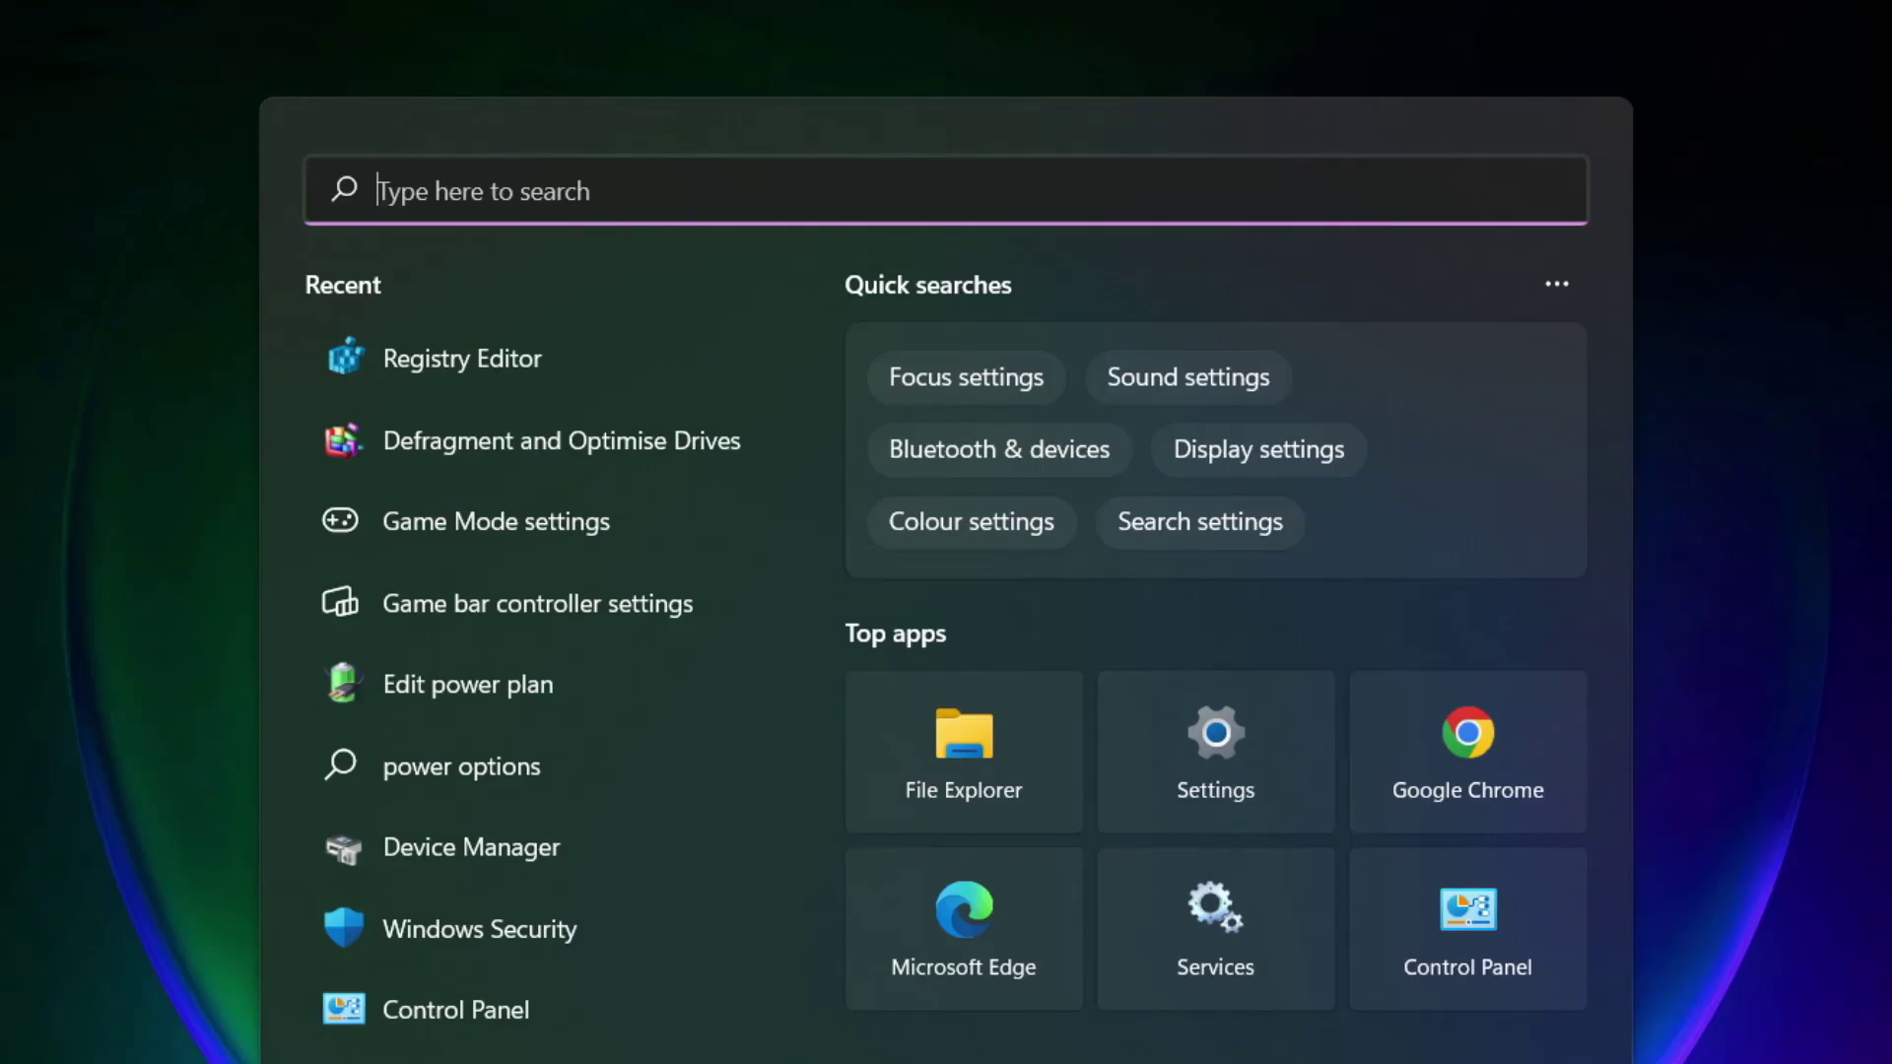
{"action": "type", "text": "updates"}
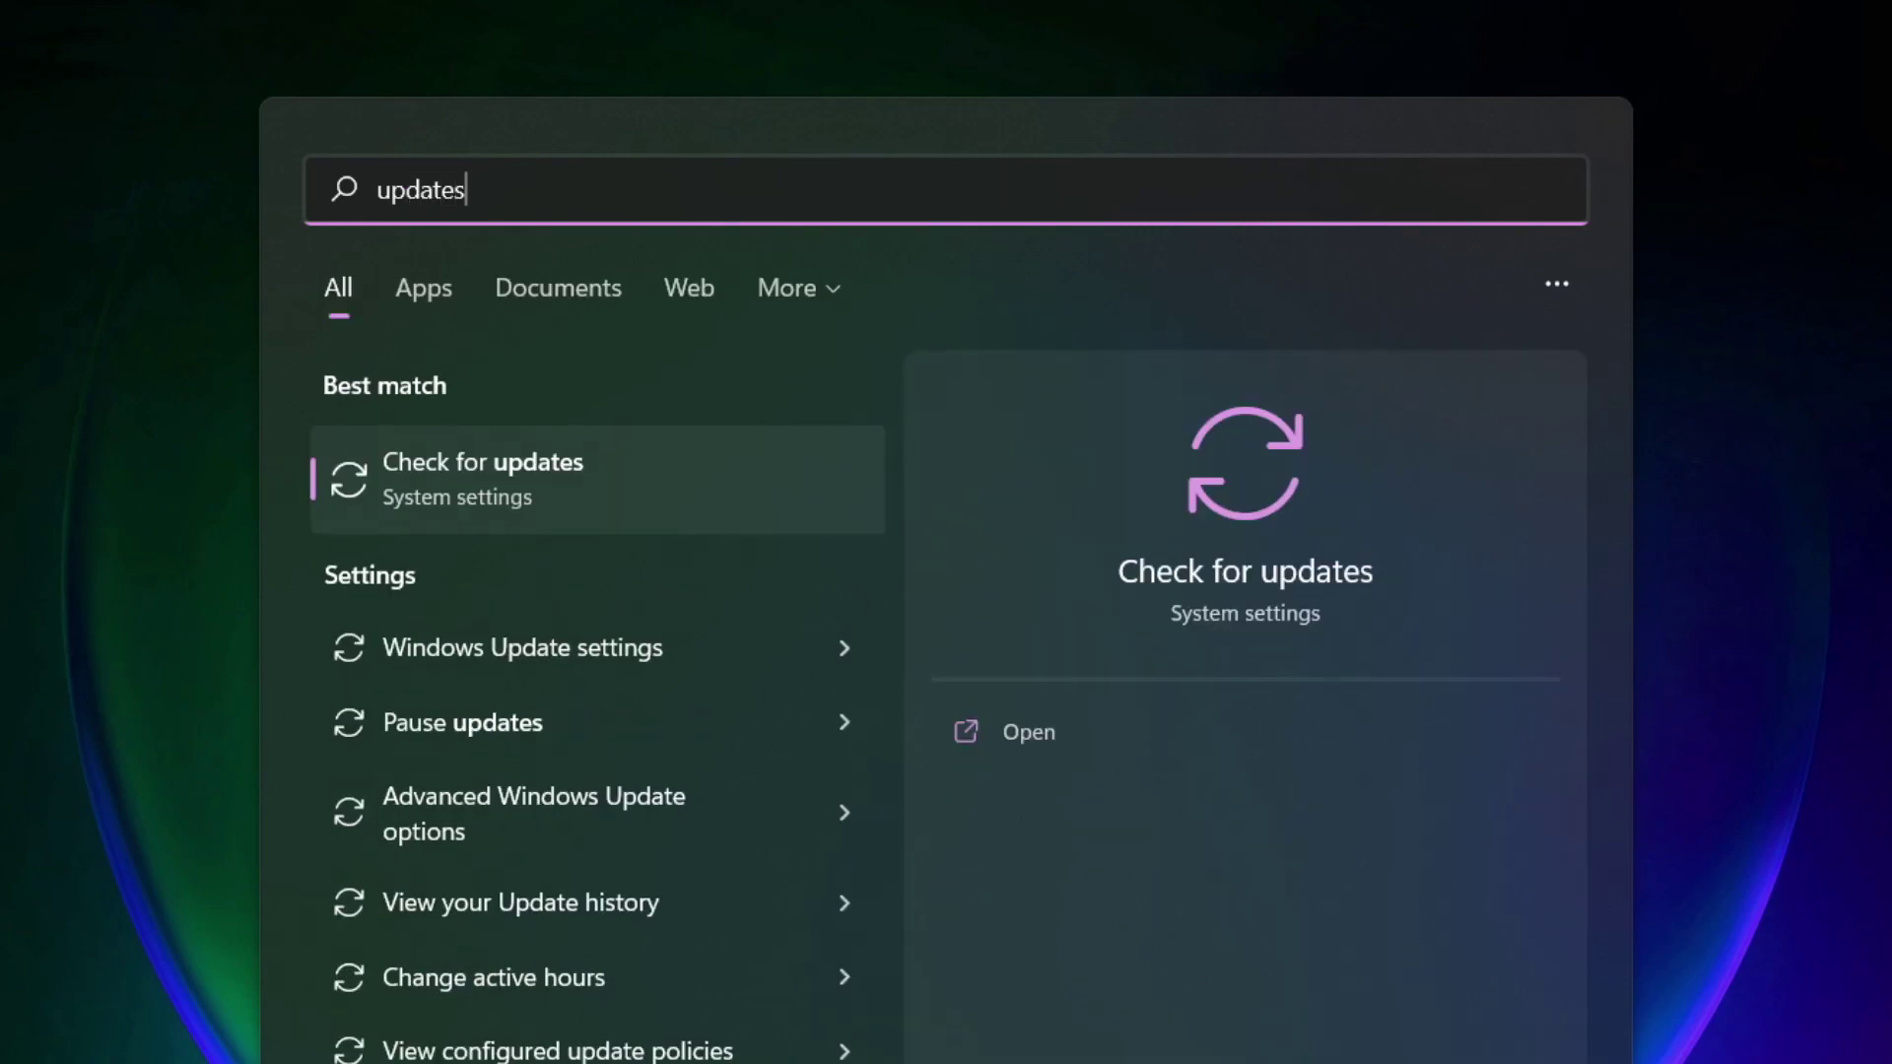
{"action": "left_click", "coordinate": [575, 488]}
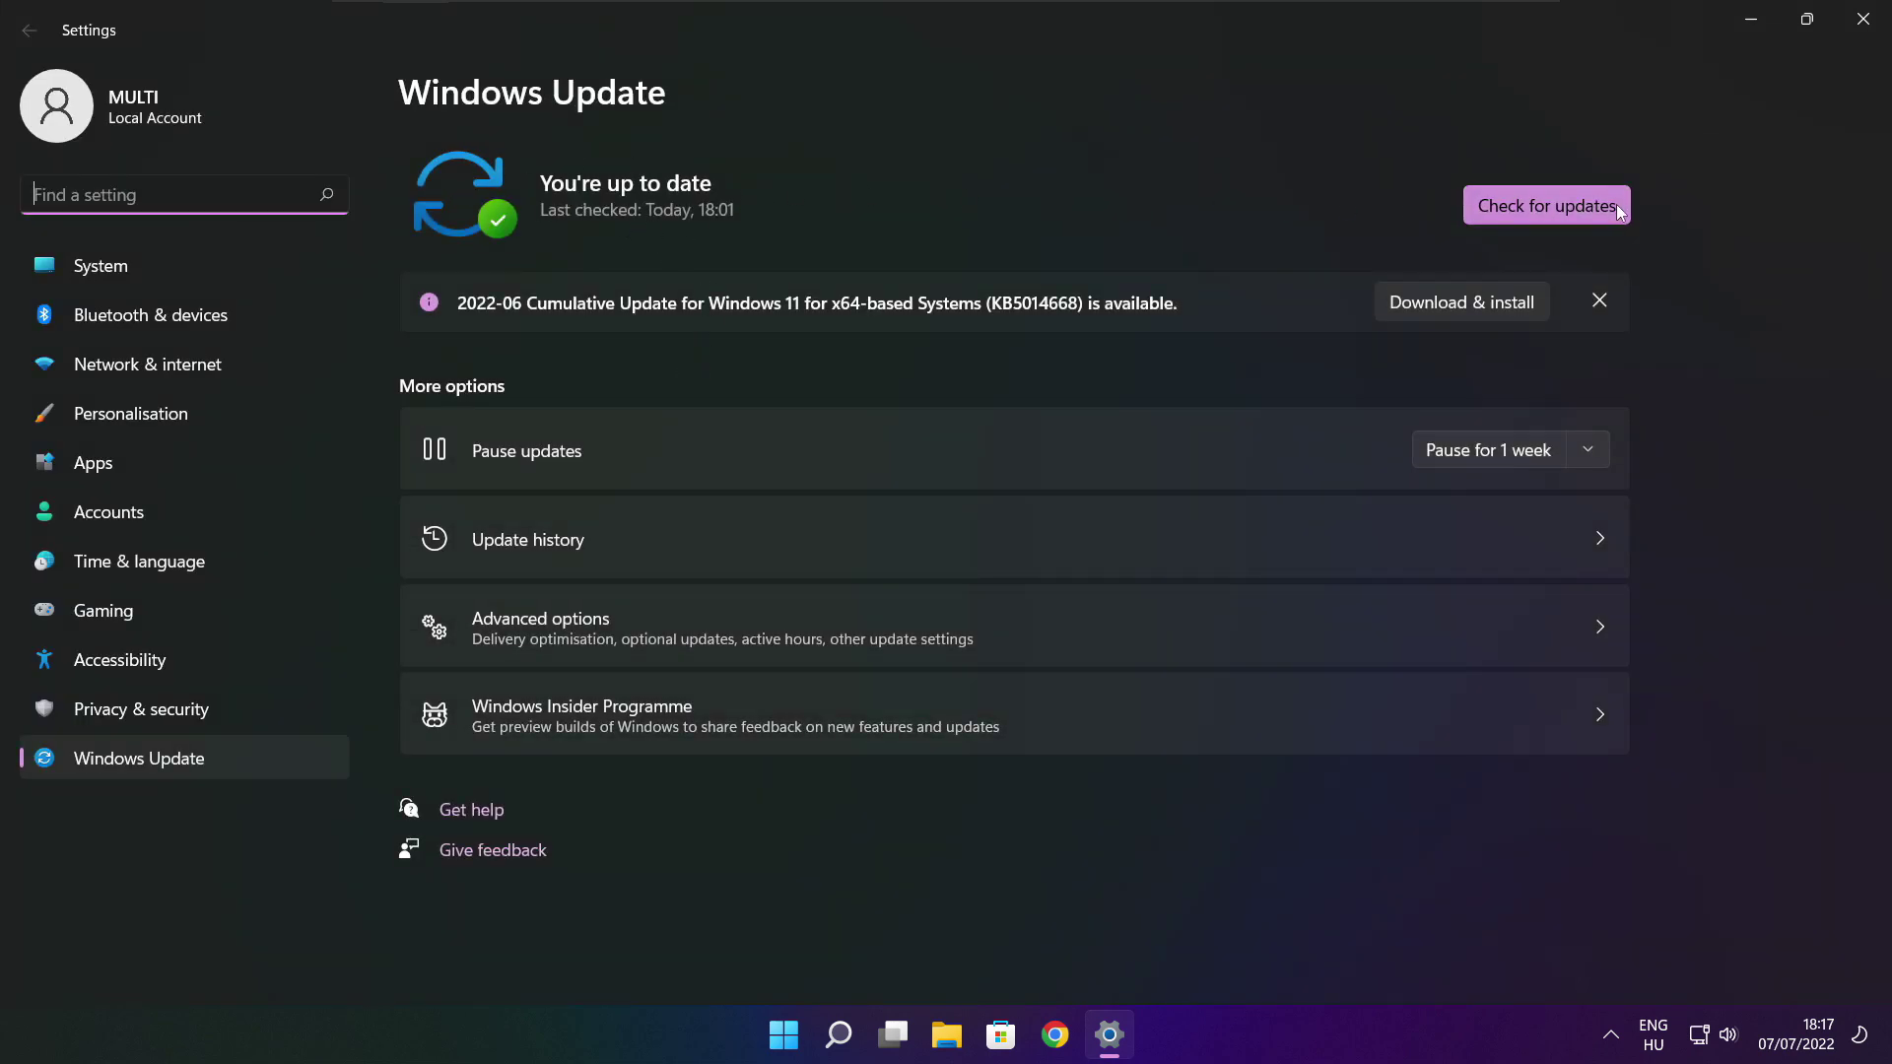
{"action": "left_click", "coordinate": [1546, 205]}
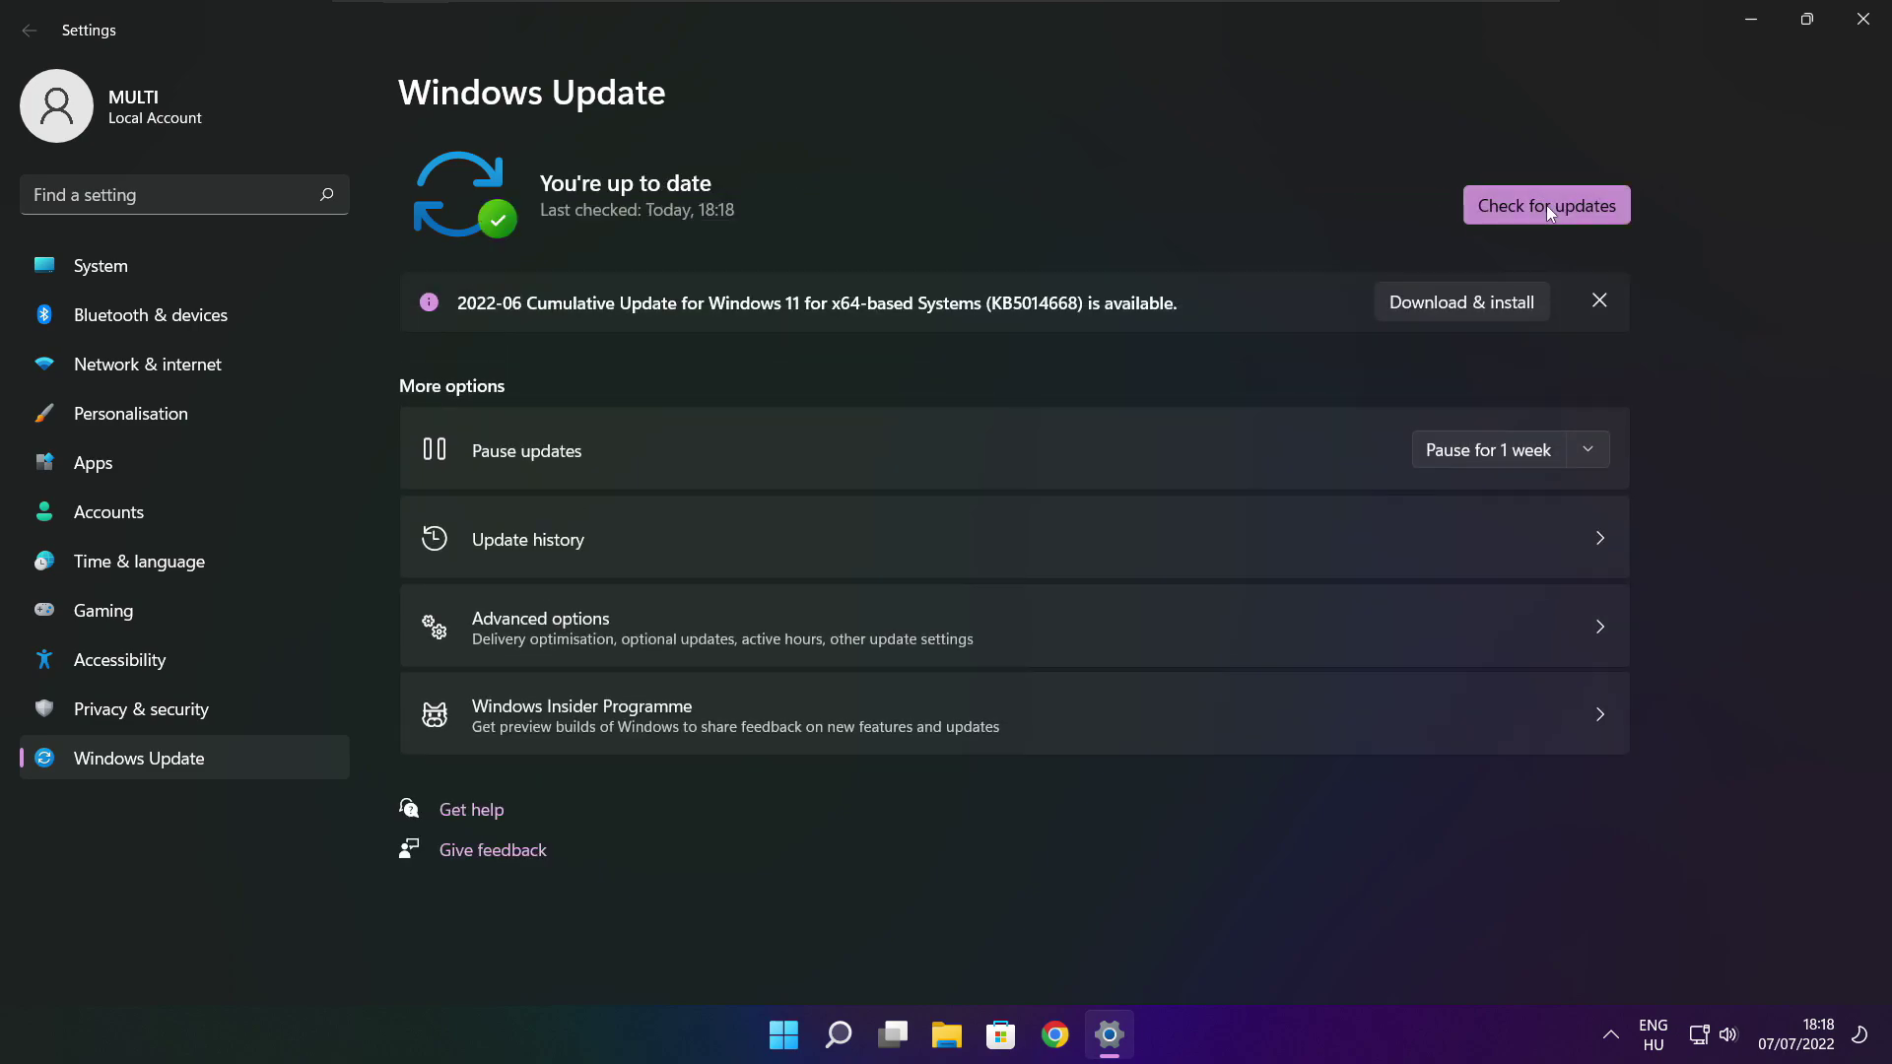
- Close Settings and download dxwebsetup.exe from Microsoft's DirectX End-User Runtime Web Installer page in Chrome
{"action": "left_click", "coordinate": [1863, 22]}
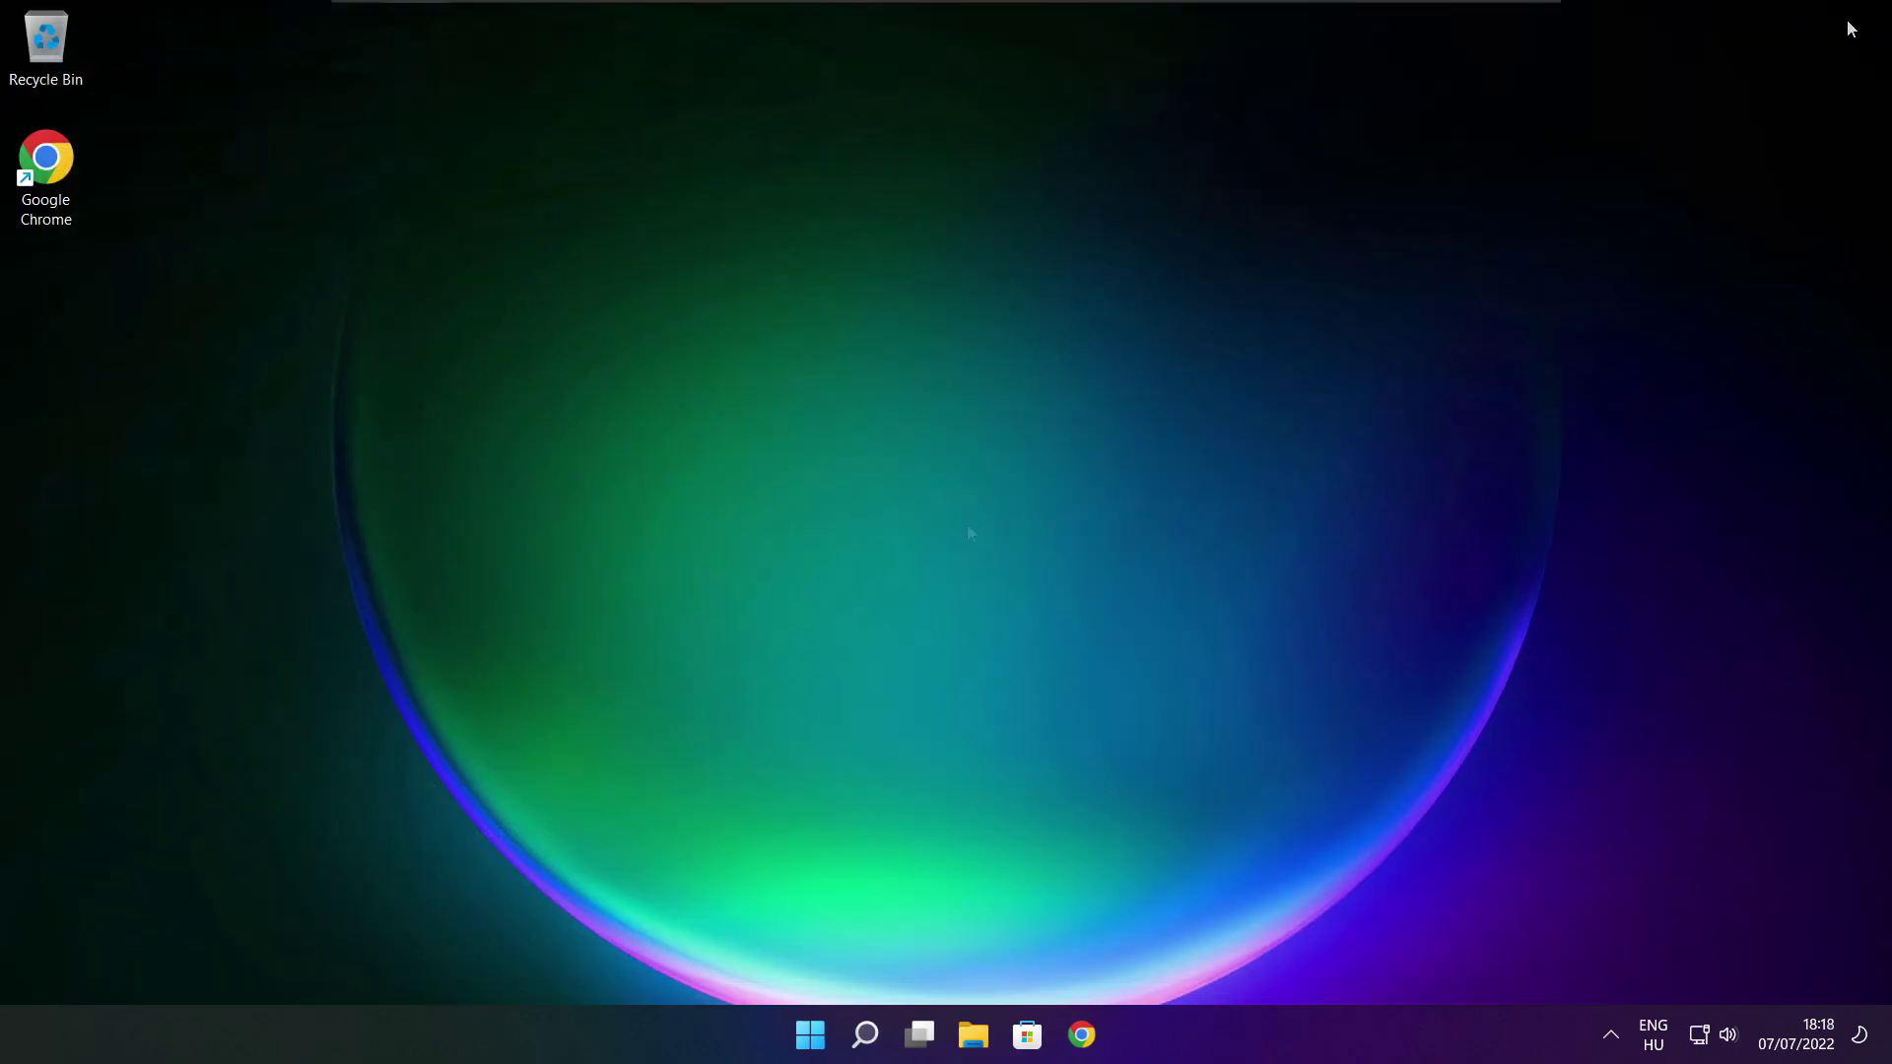
{"action": "left_click", "coordinate": [1086, 1043]}
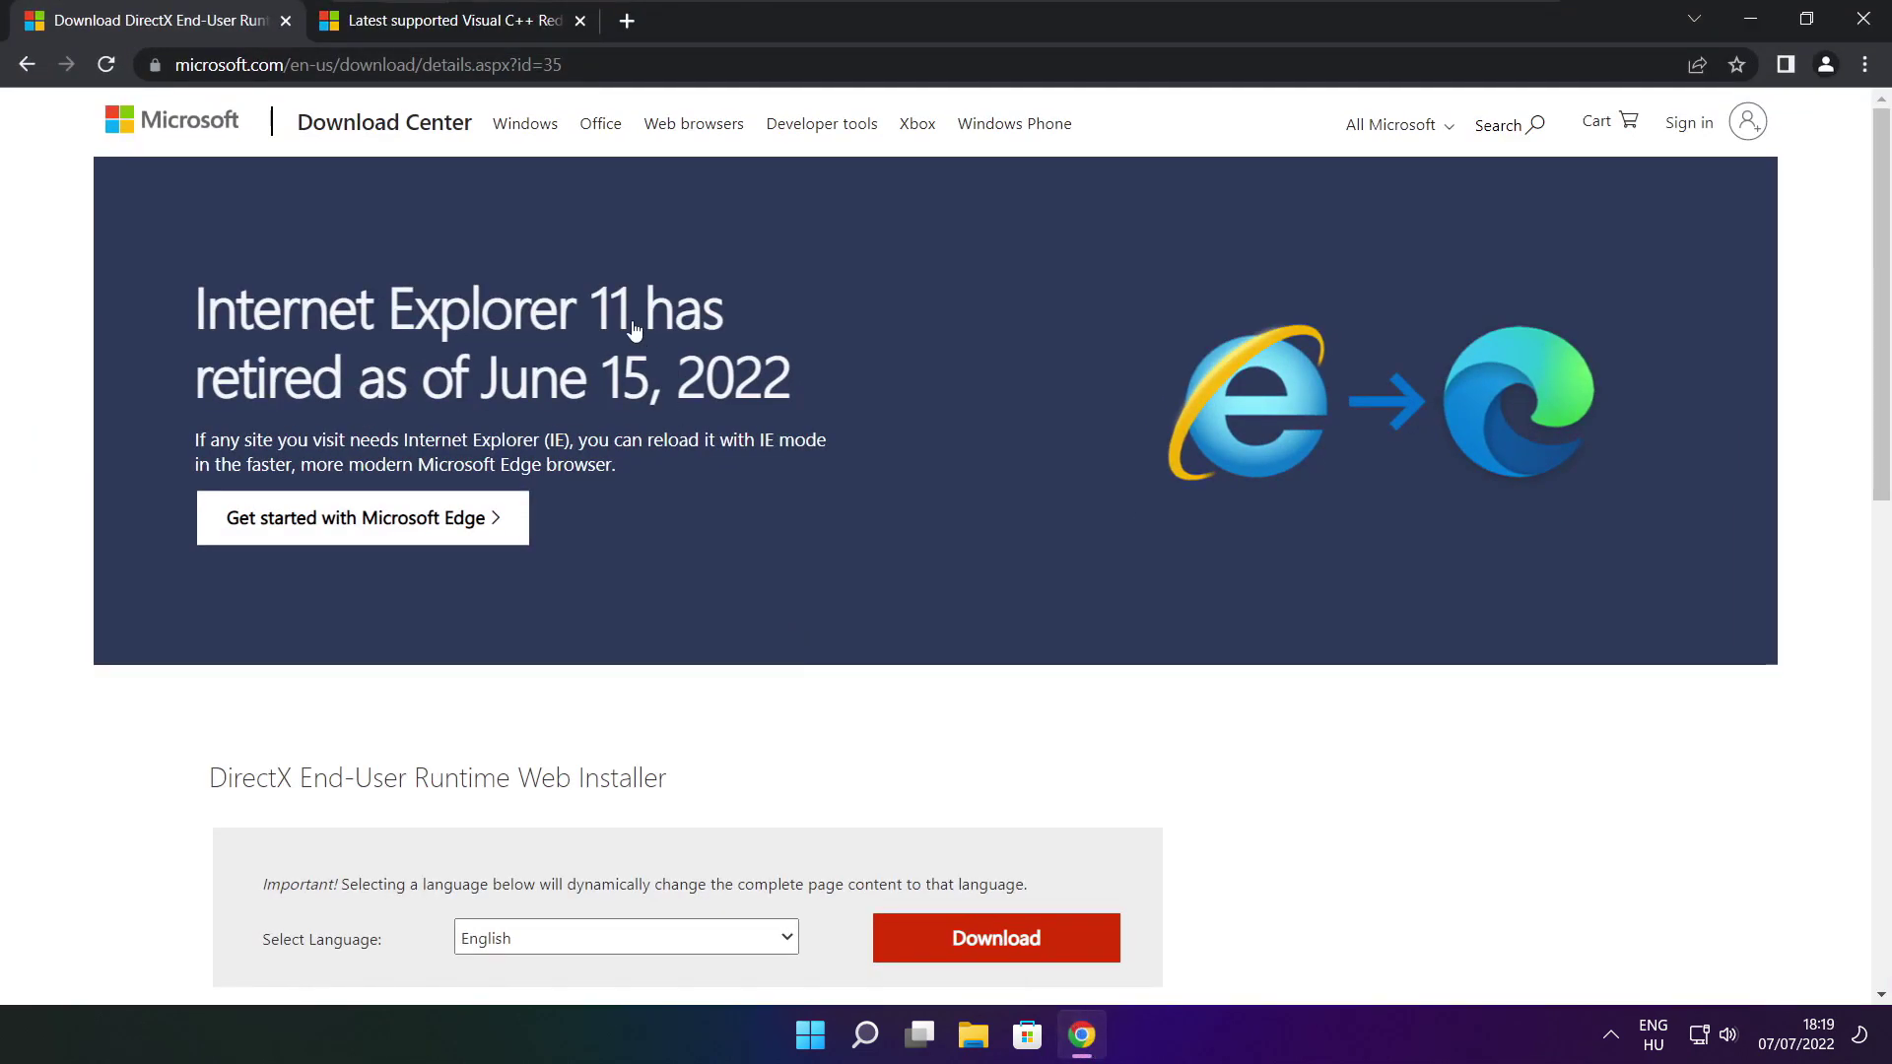
{"action": "mouse_move", "coordinate": [563, 64]}
{"action": "left_mouse_down"}
{"action": "mouse_move", "coordinate": [175, 64]}
{"action": "mouse_move", "coordinate": [565, 64]}
{"action": "left_mouse_up"}
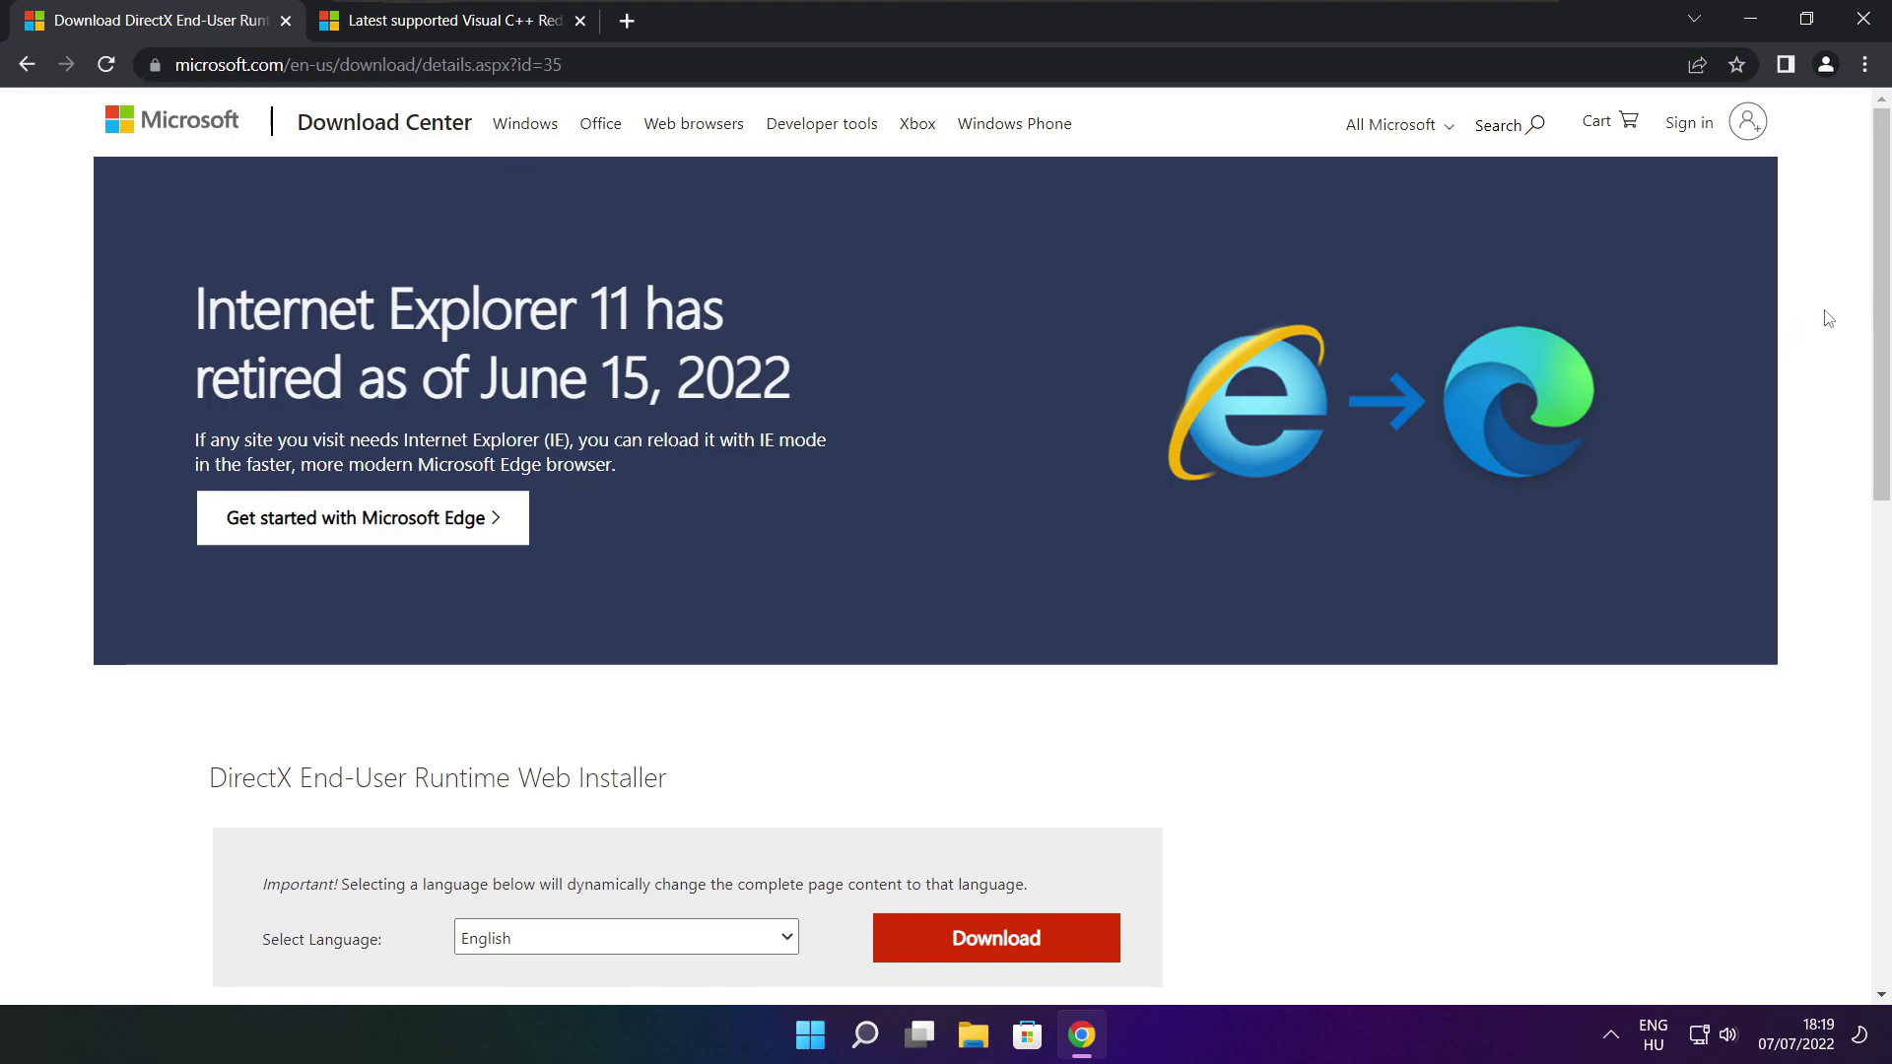
{"action": "left_click_drag", "start_coordinate": [1883, 280], "coordinate": [1882, 438]}
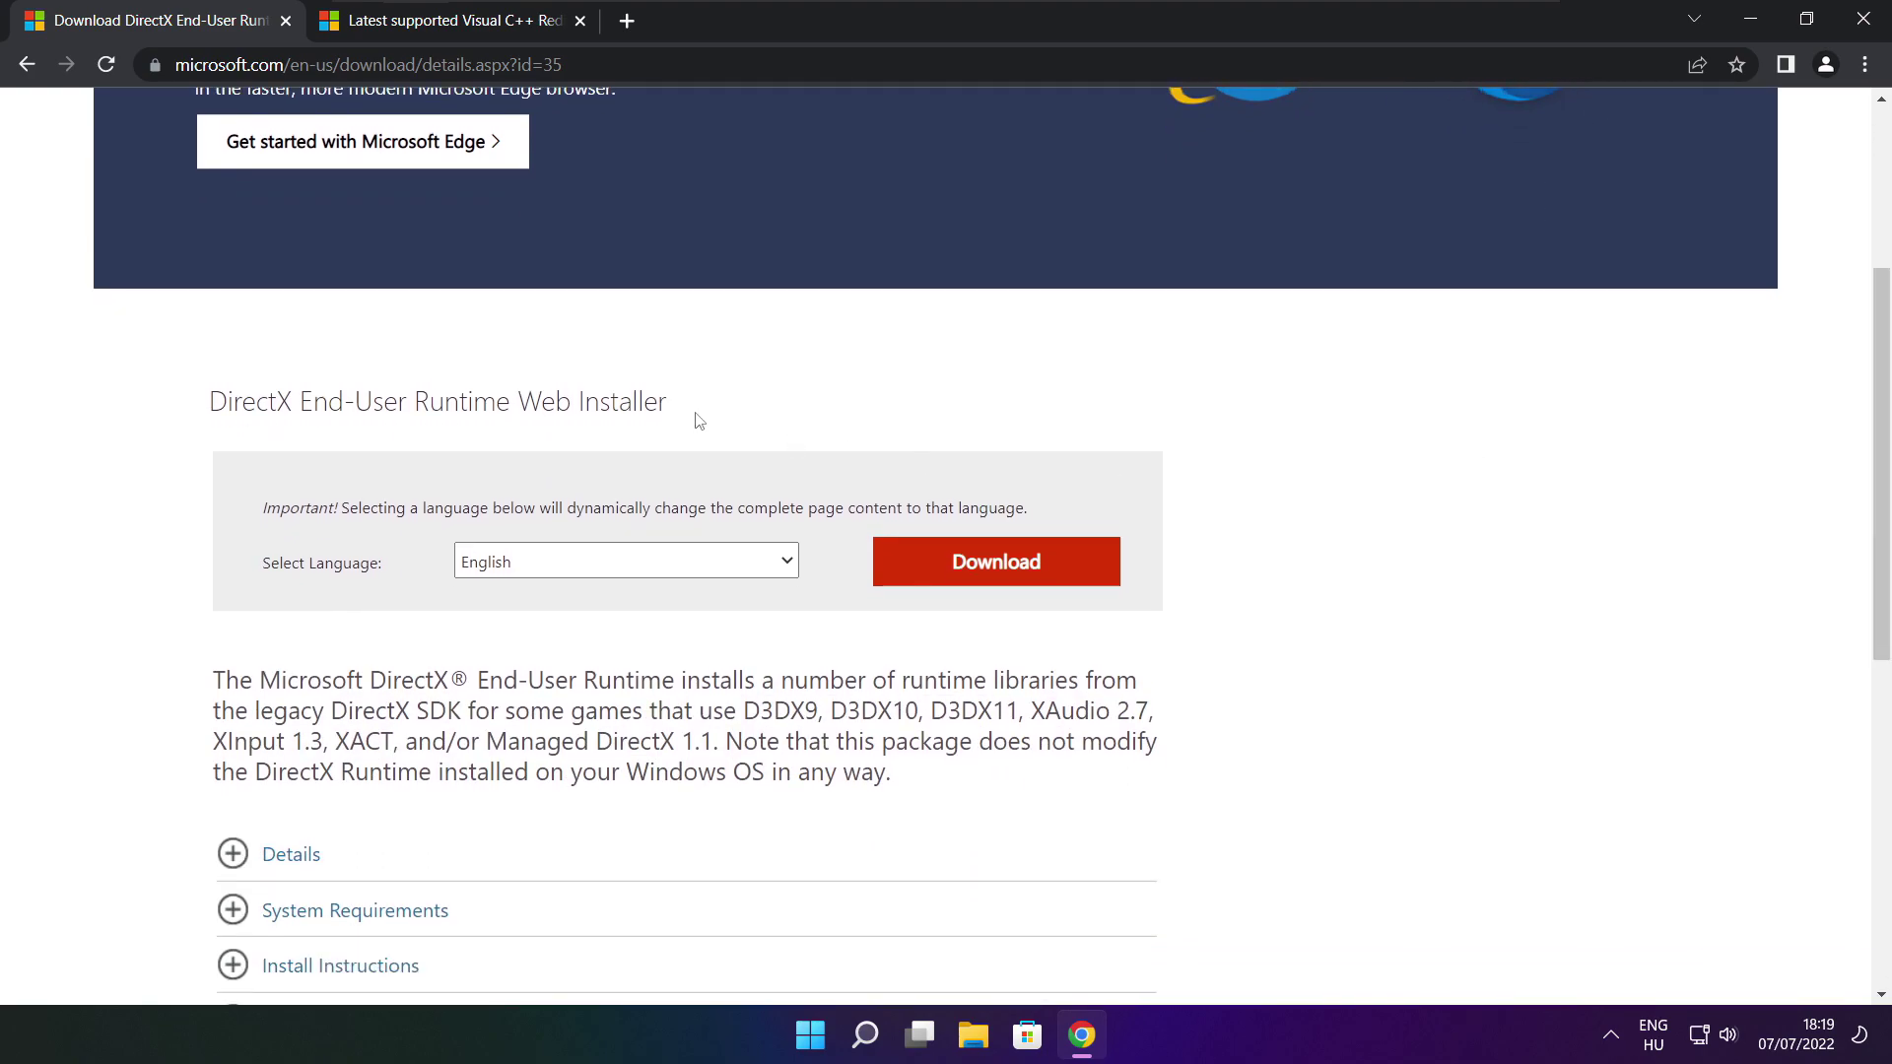
{"action": "left_click_drag", "start_coordinate": [670, 402], "coordinate": [408, 402]}
{"action": "left_click", "coordinate": [805, 412]}
{"action": "left_click", "coordinate": [1005, 570]}
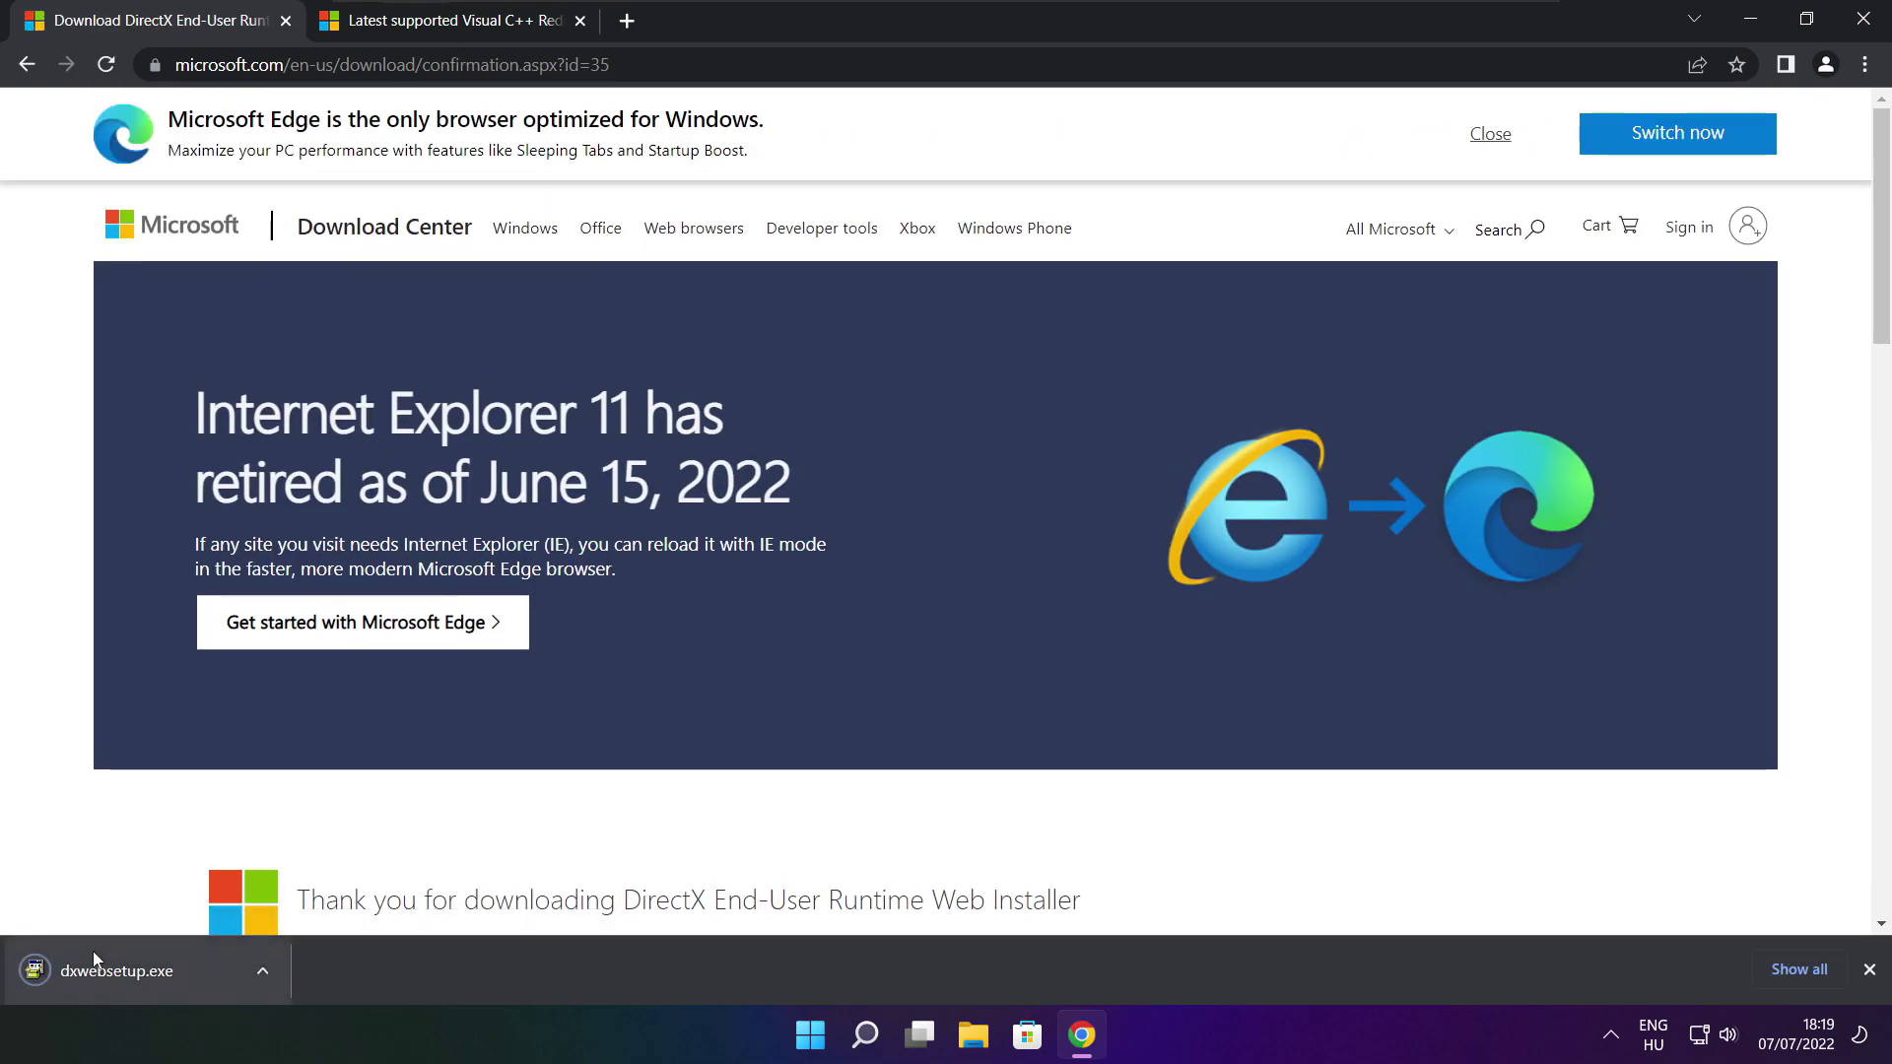
- Run dxwebsetup.exe, accept the licence, decline the Bing Bar, and install the DirectX runtime components
{"action": "left_click", "coordinate": [177, 972]}
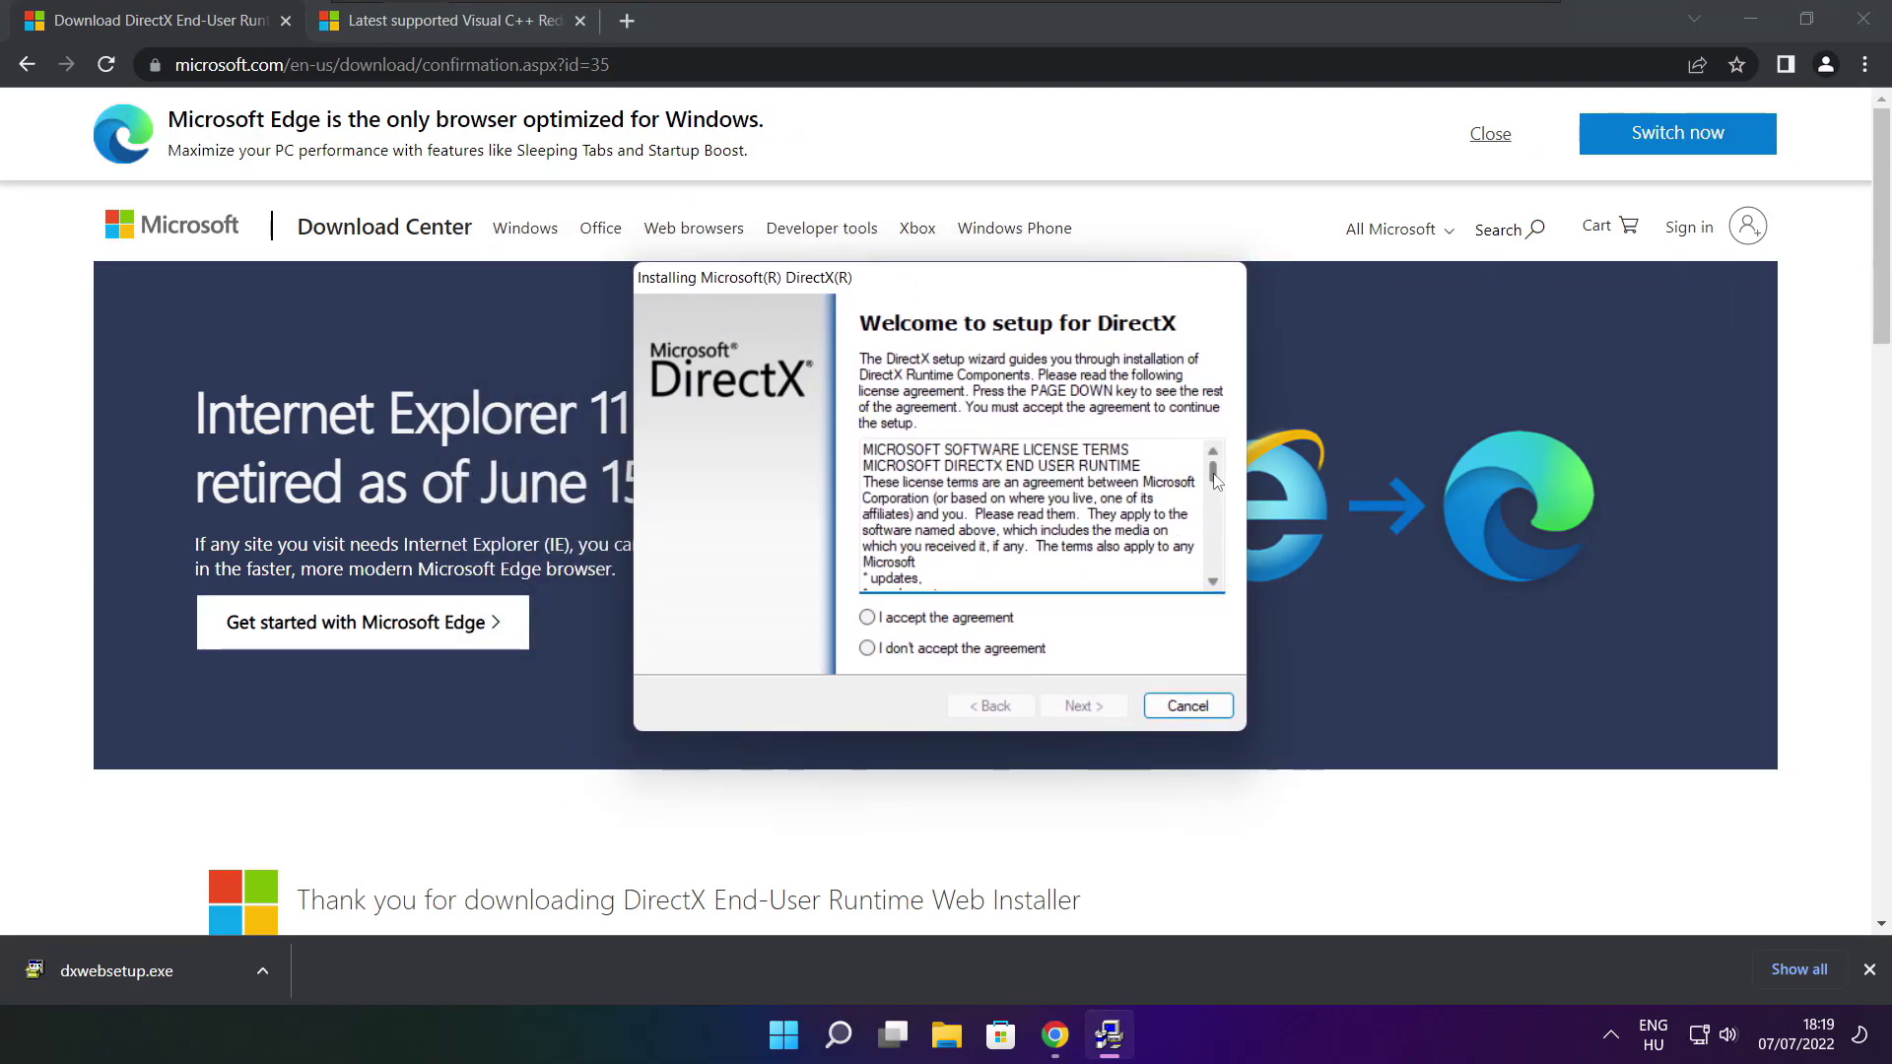
{"action": "left_click_drag", "start_coordinate": [1213, 475], "coordinate": [1211, 591]}
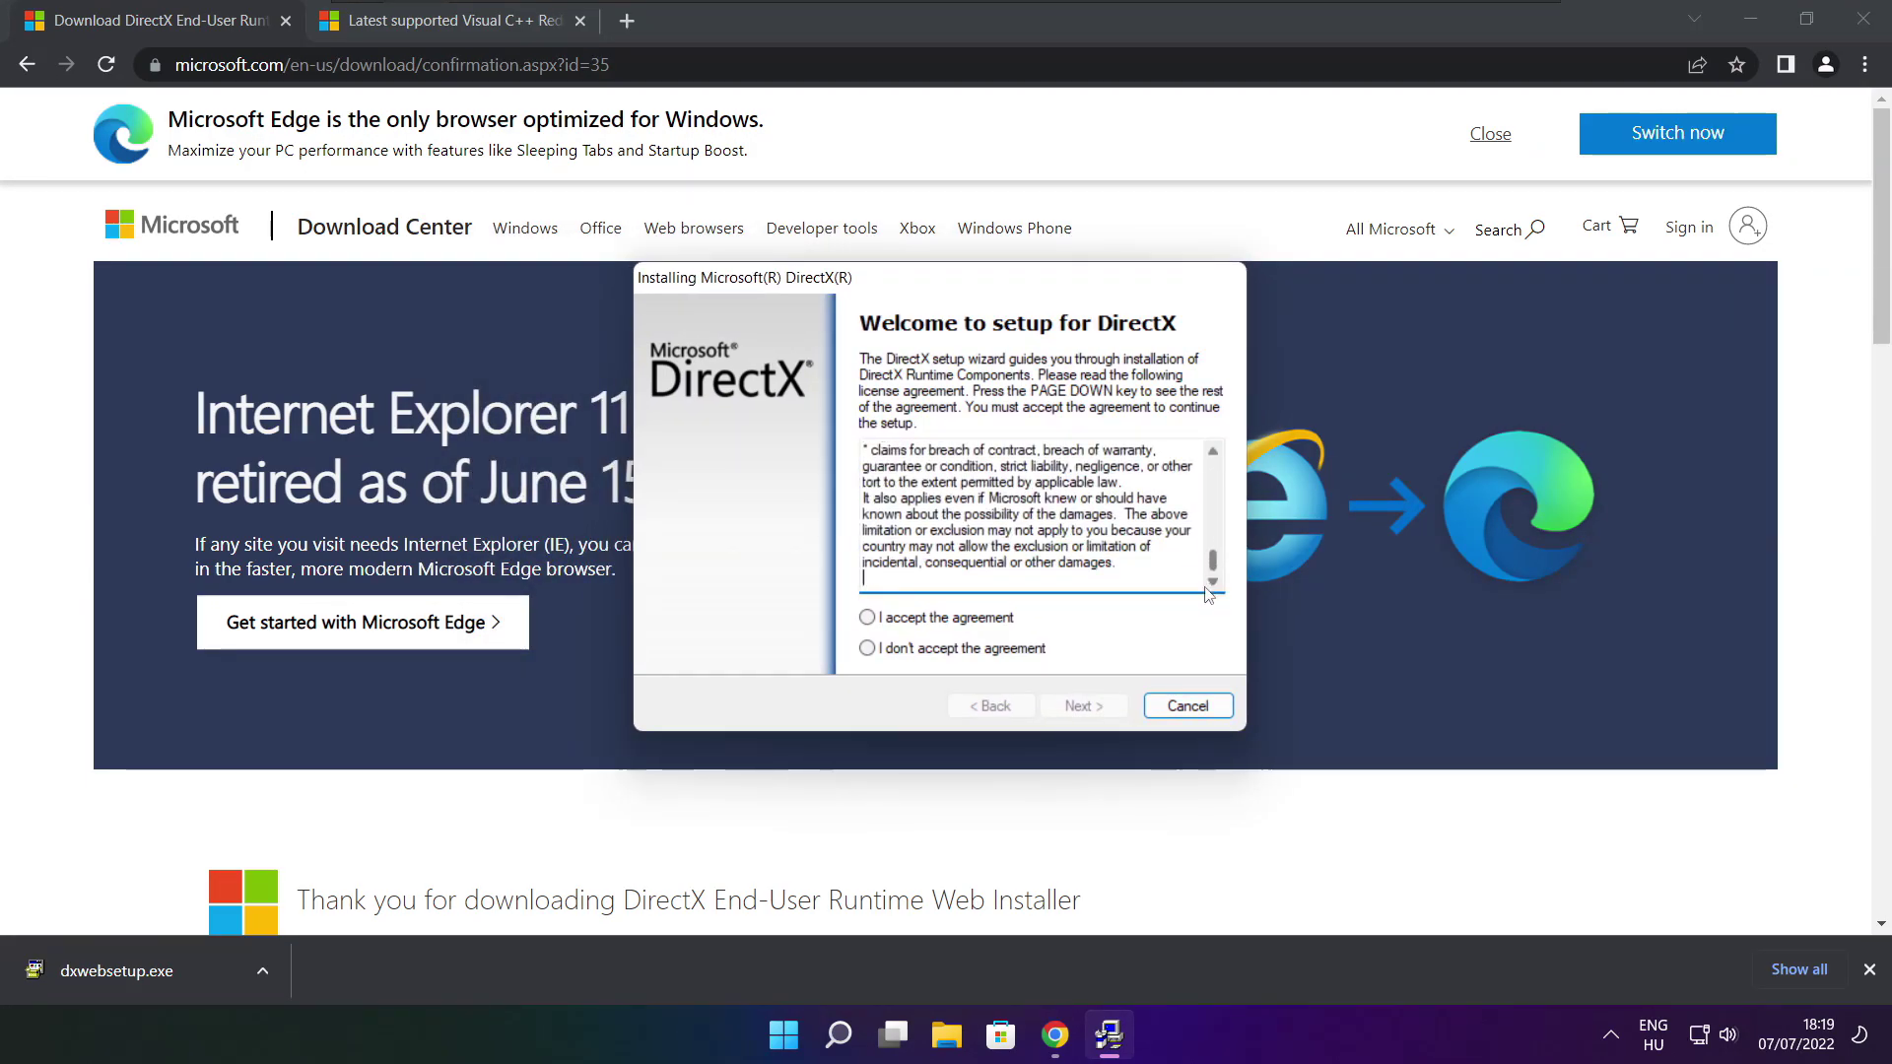
{"action": "left_click", "coordinate": [905, 618]}
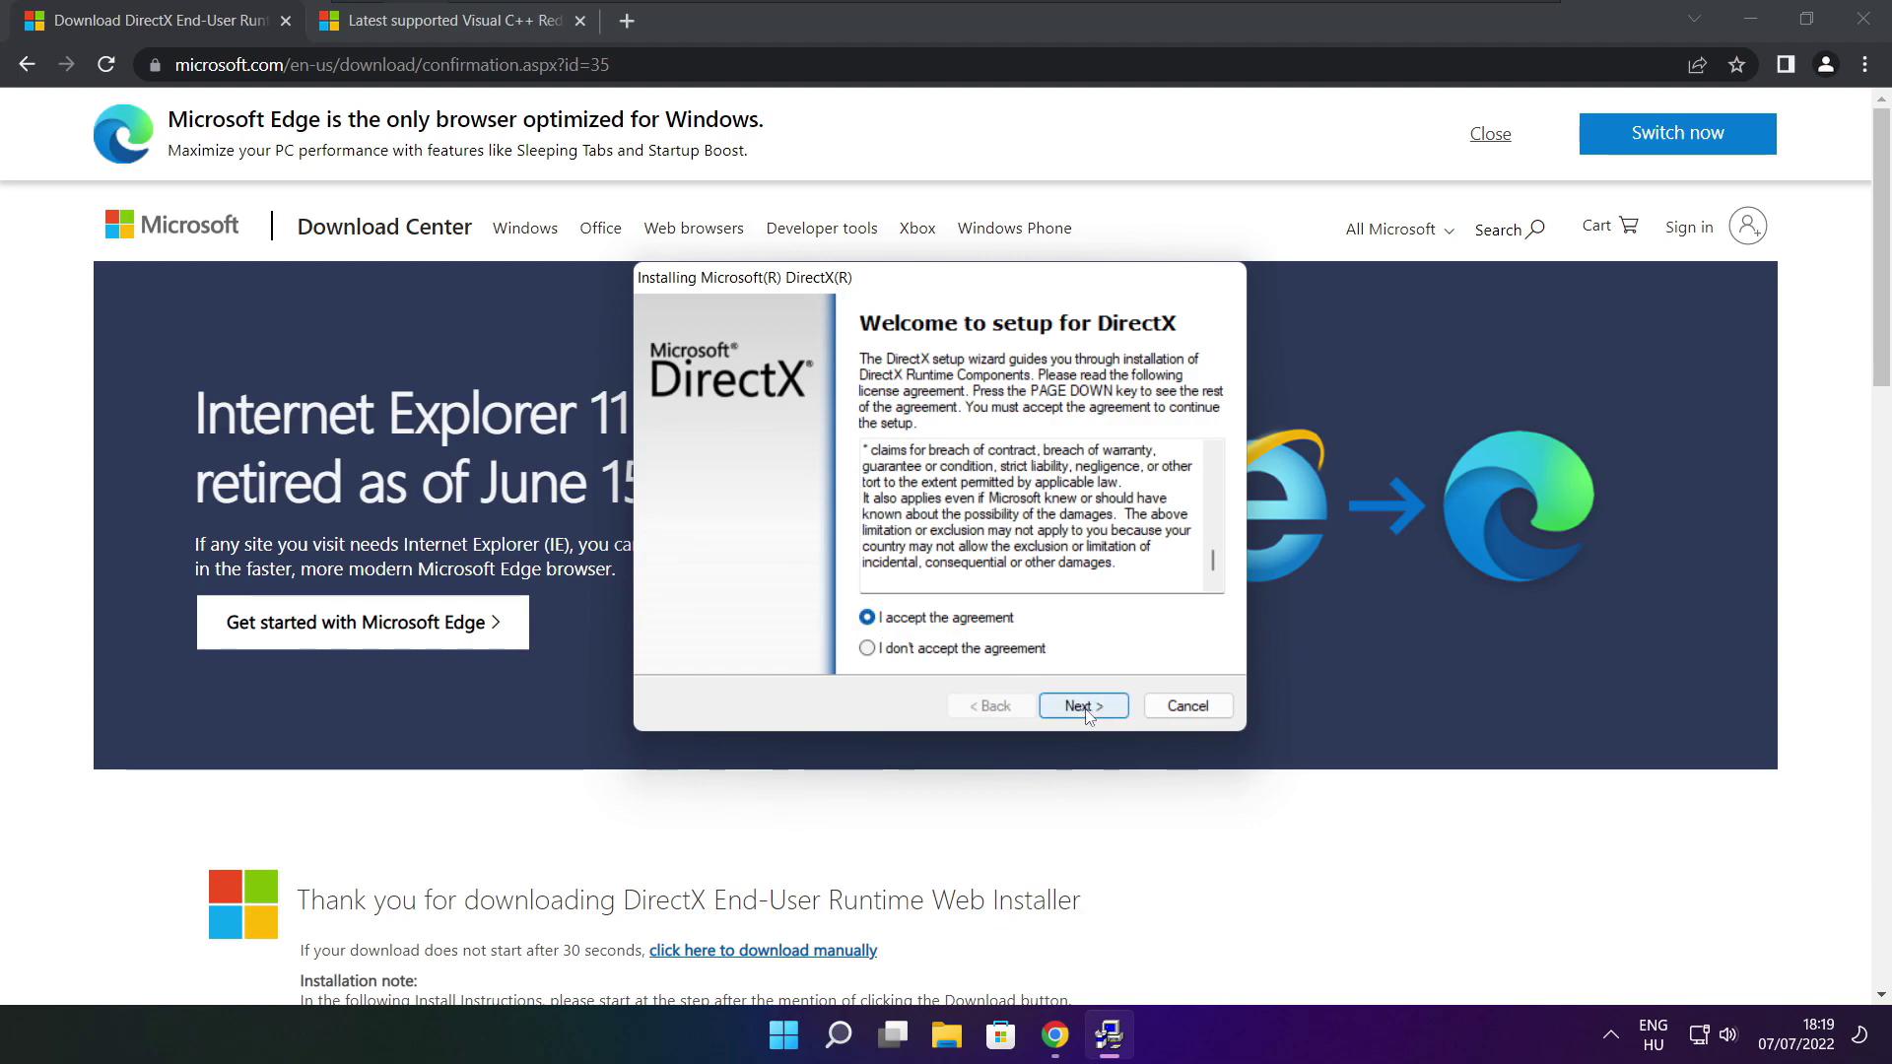
{"action": "left_click", "coordinate": [1084, 706]}
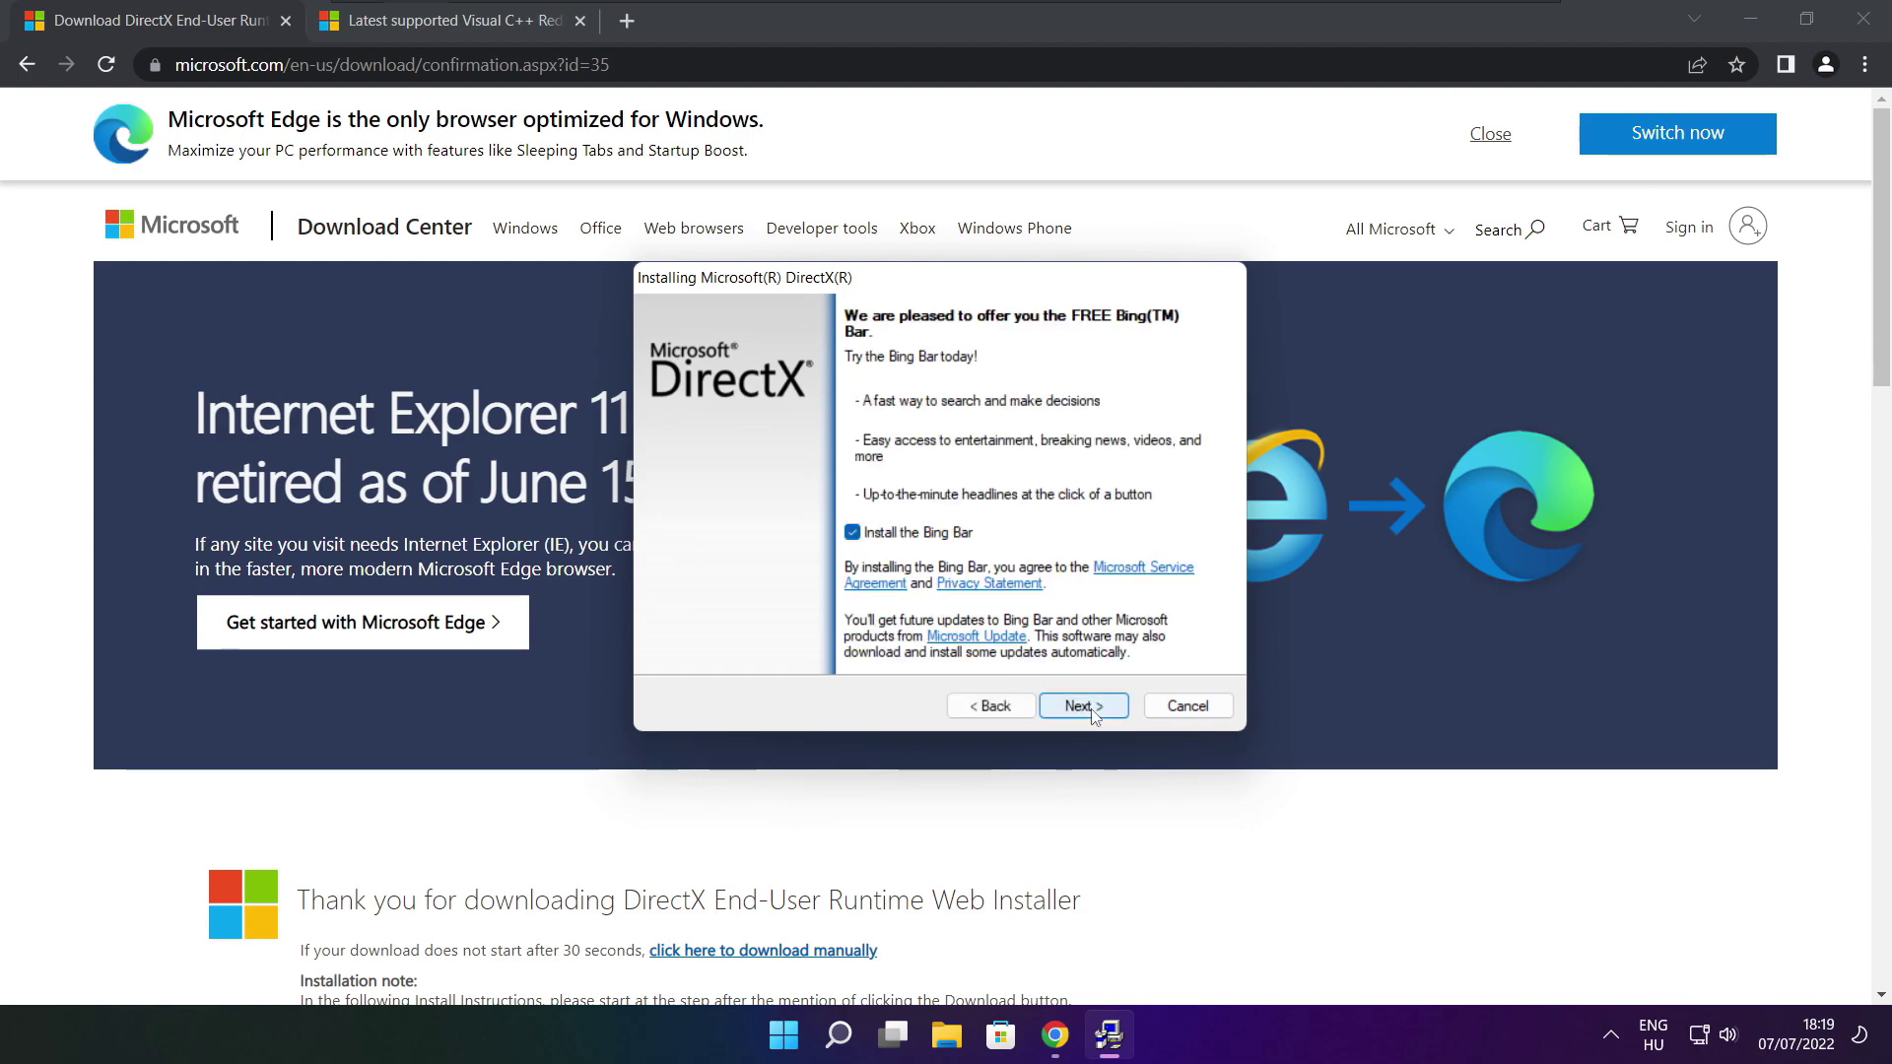
{"action": "left_click", "coordinate": [853, 533]}
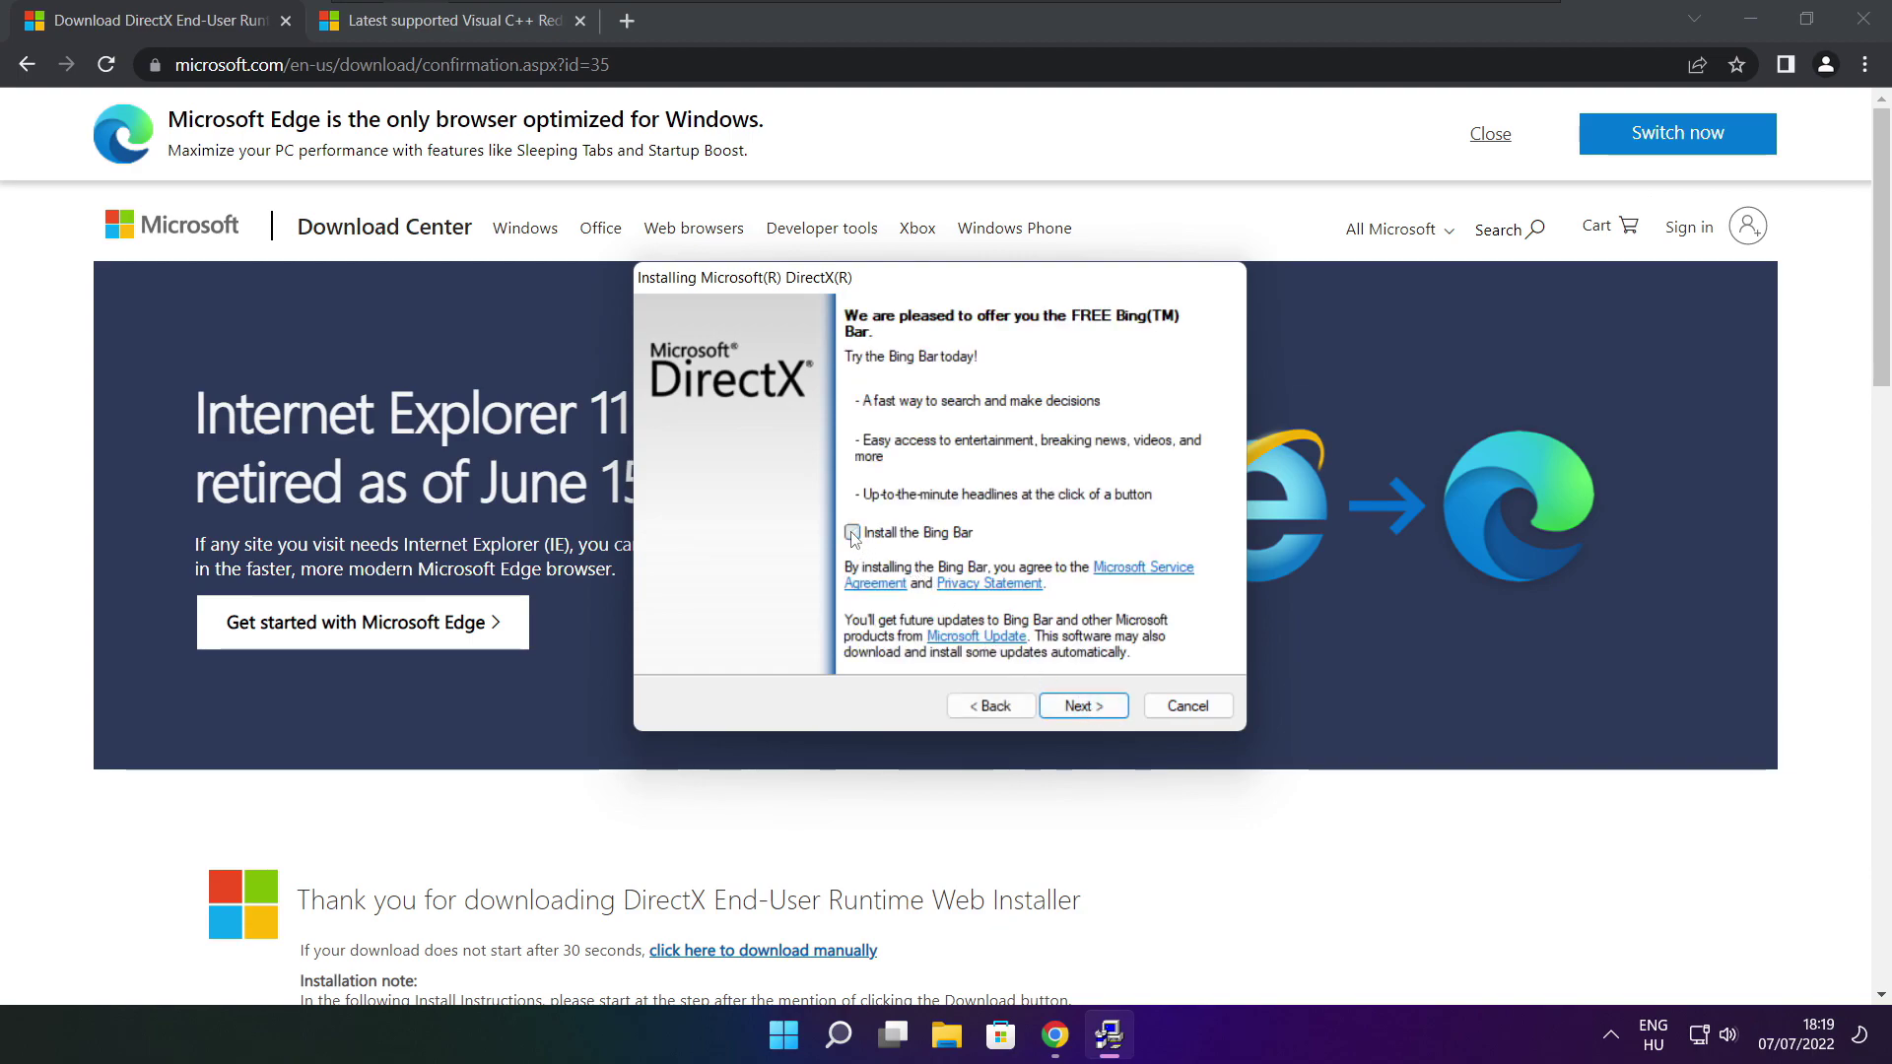
{"action": "left_click", "coordinate": [1084, 705]}
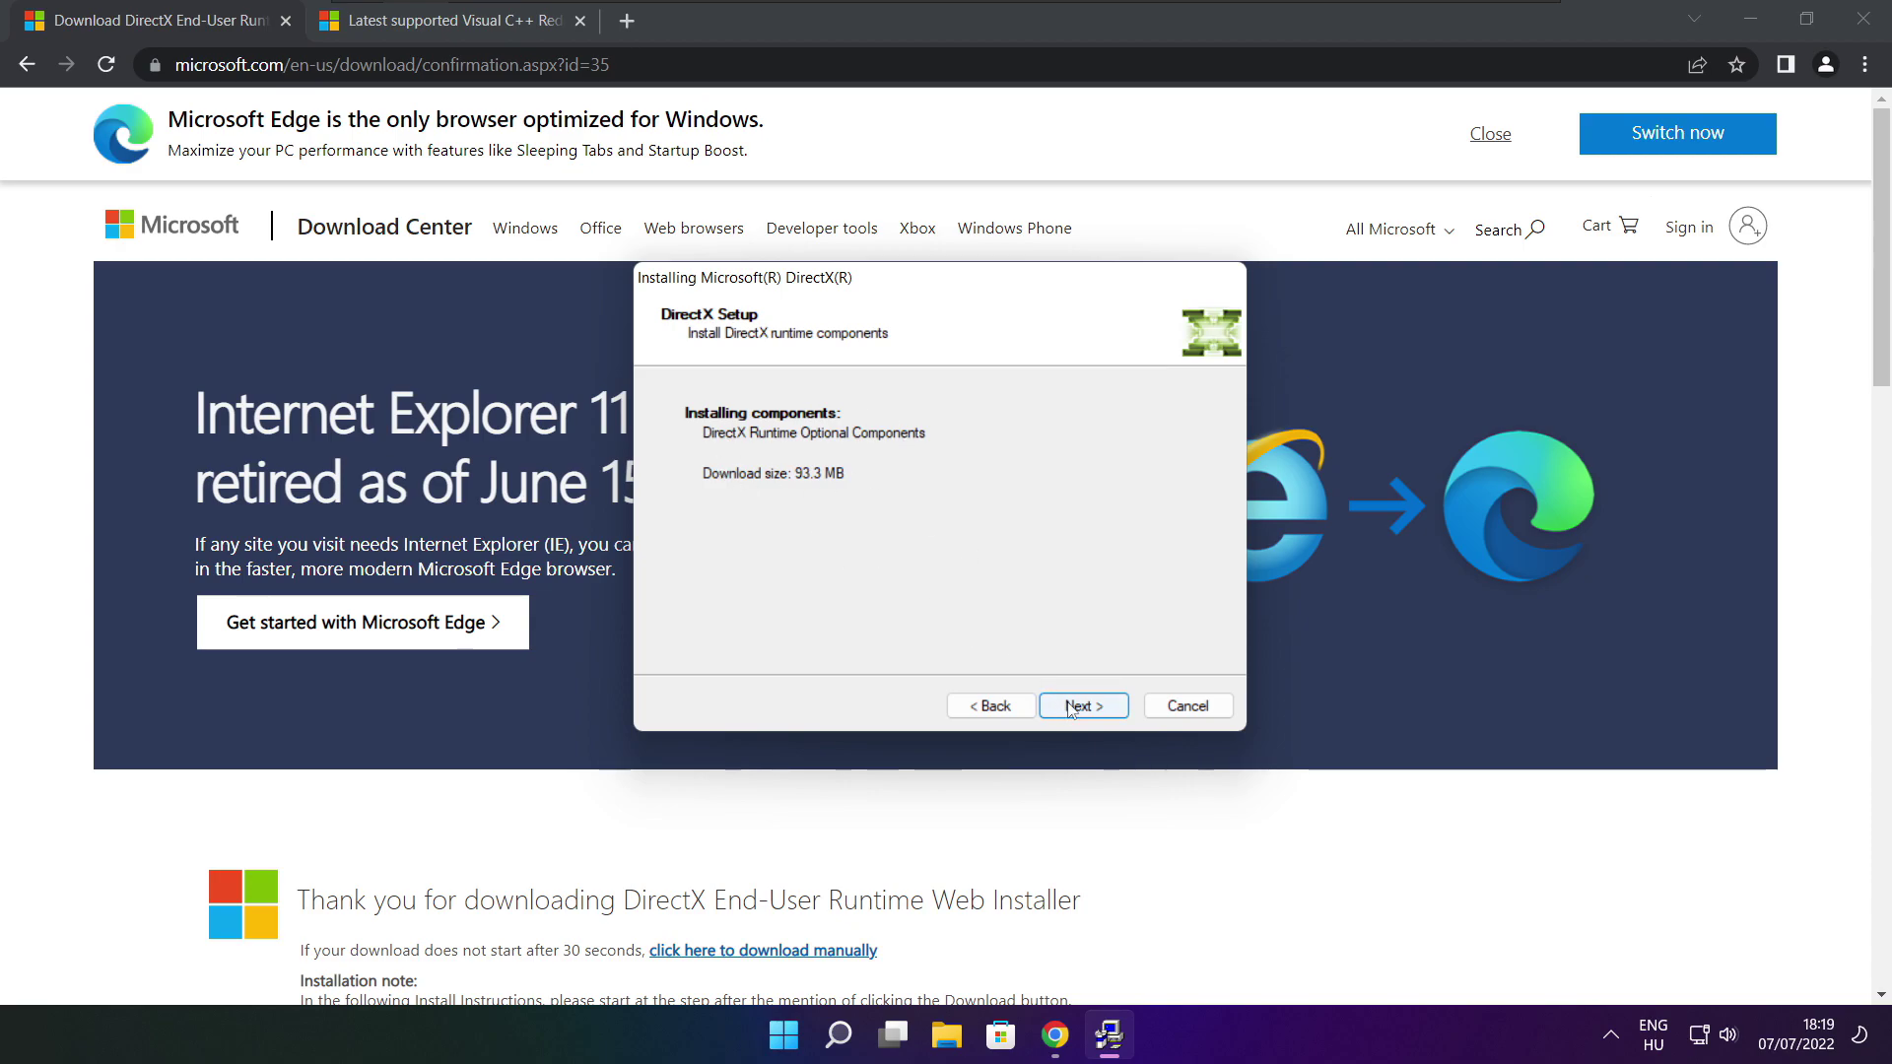
{"action": "left_click", "coordinate": [1084, 706]}
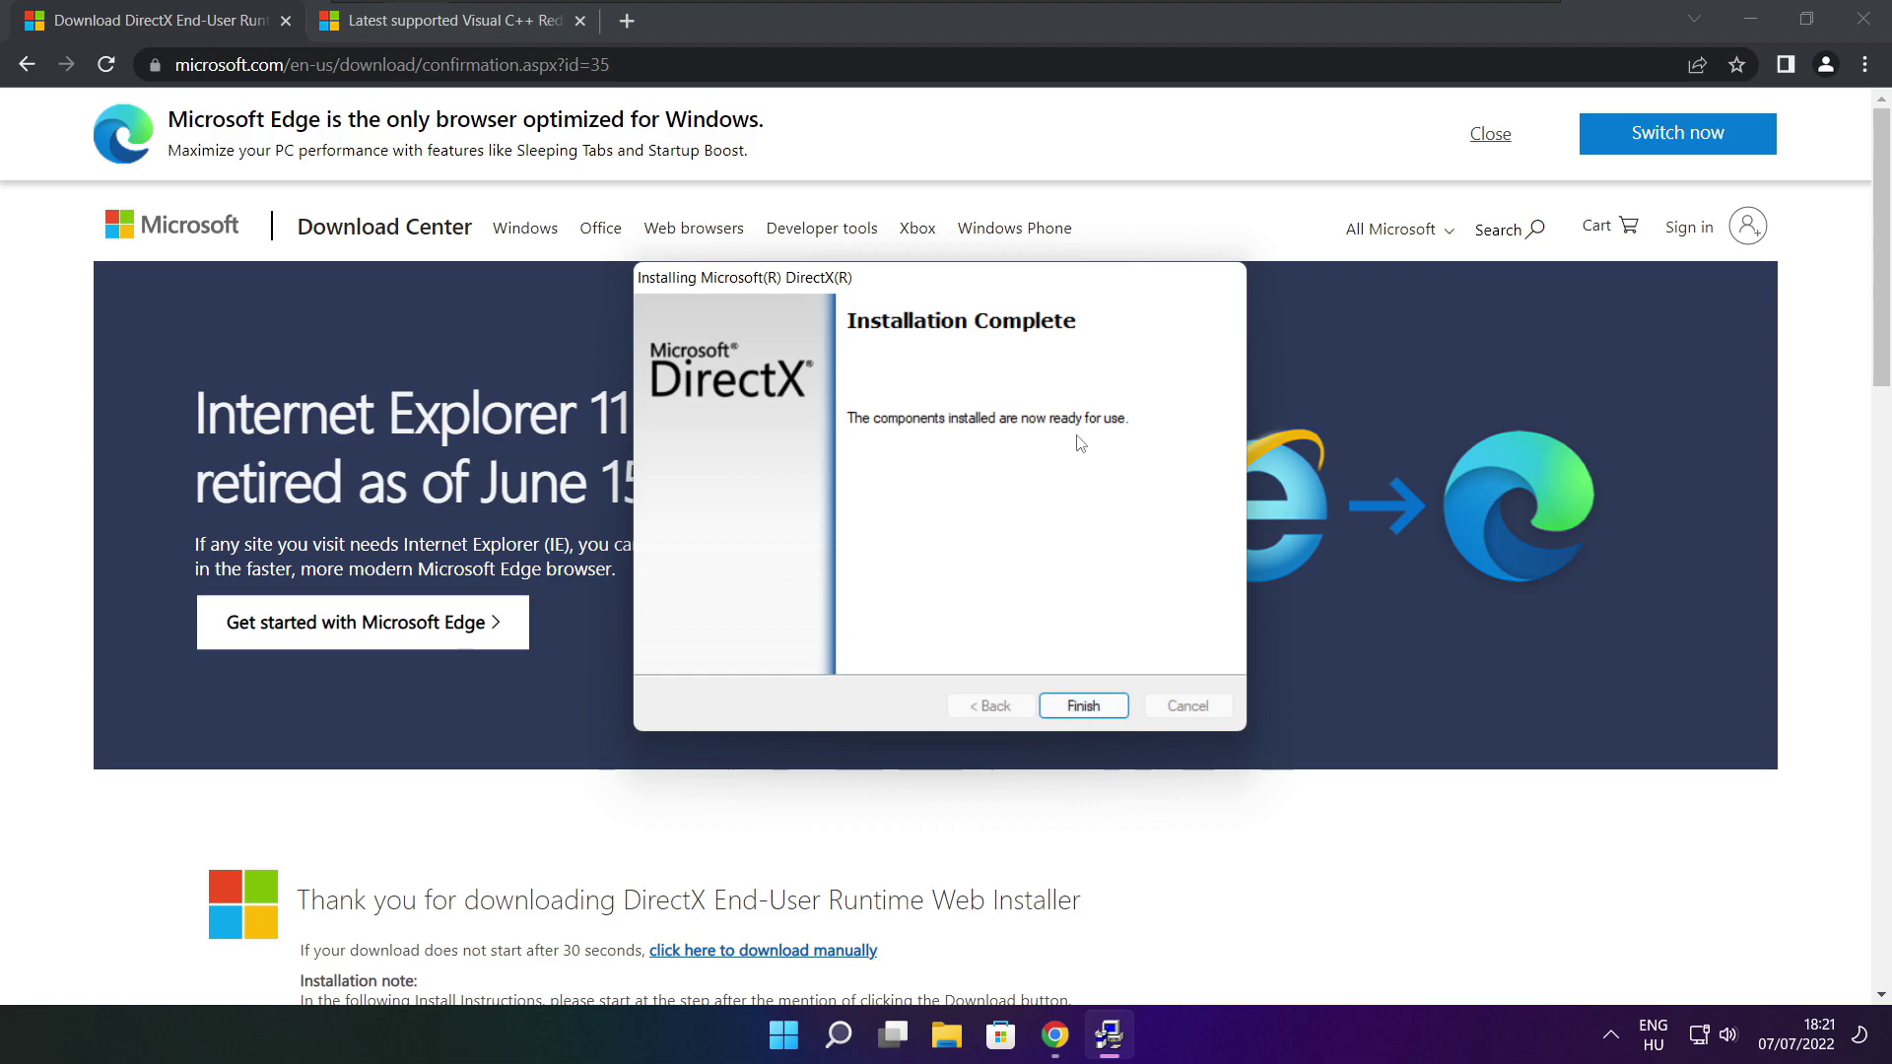
- Finish the DirectX installer and close its download page, returning to the Visual C++ downloads page
{"action": "left_click", "coordinate": [1086, 706]}
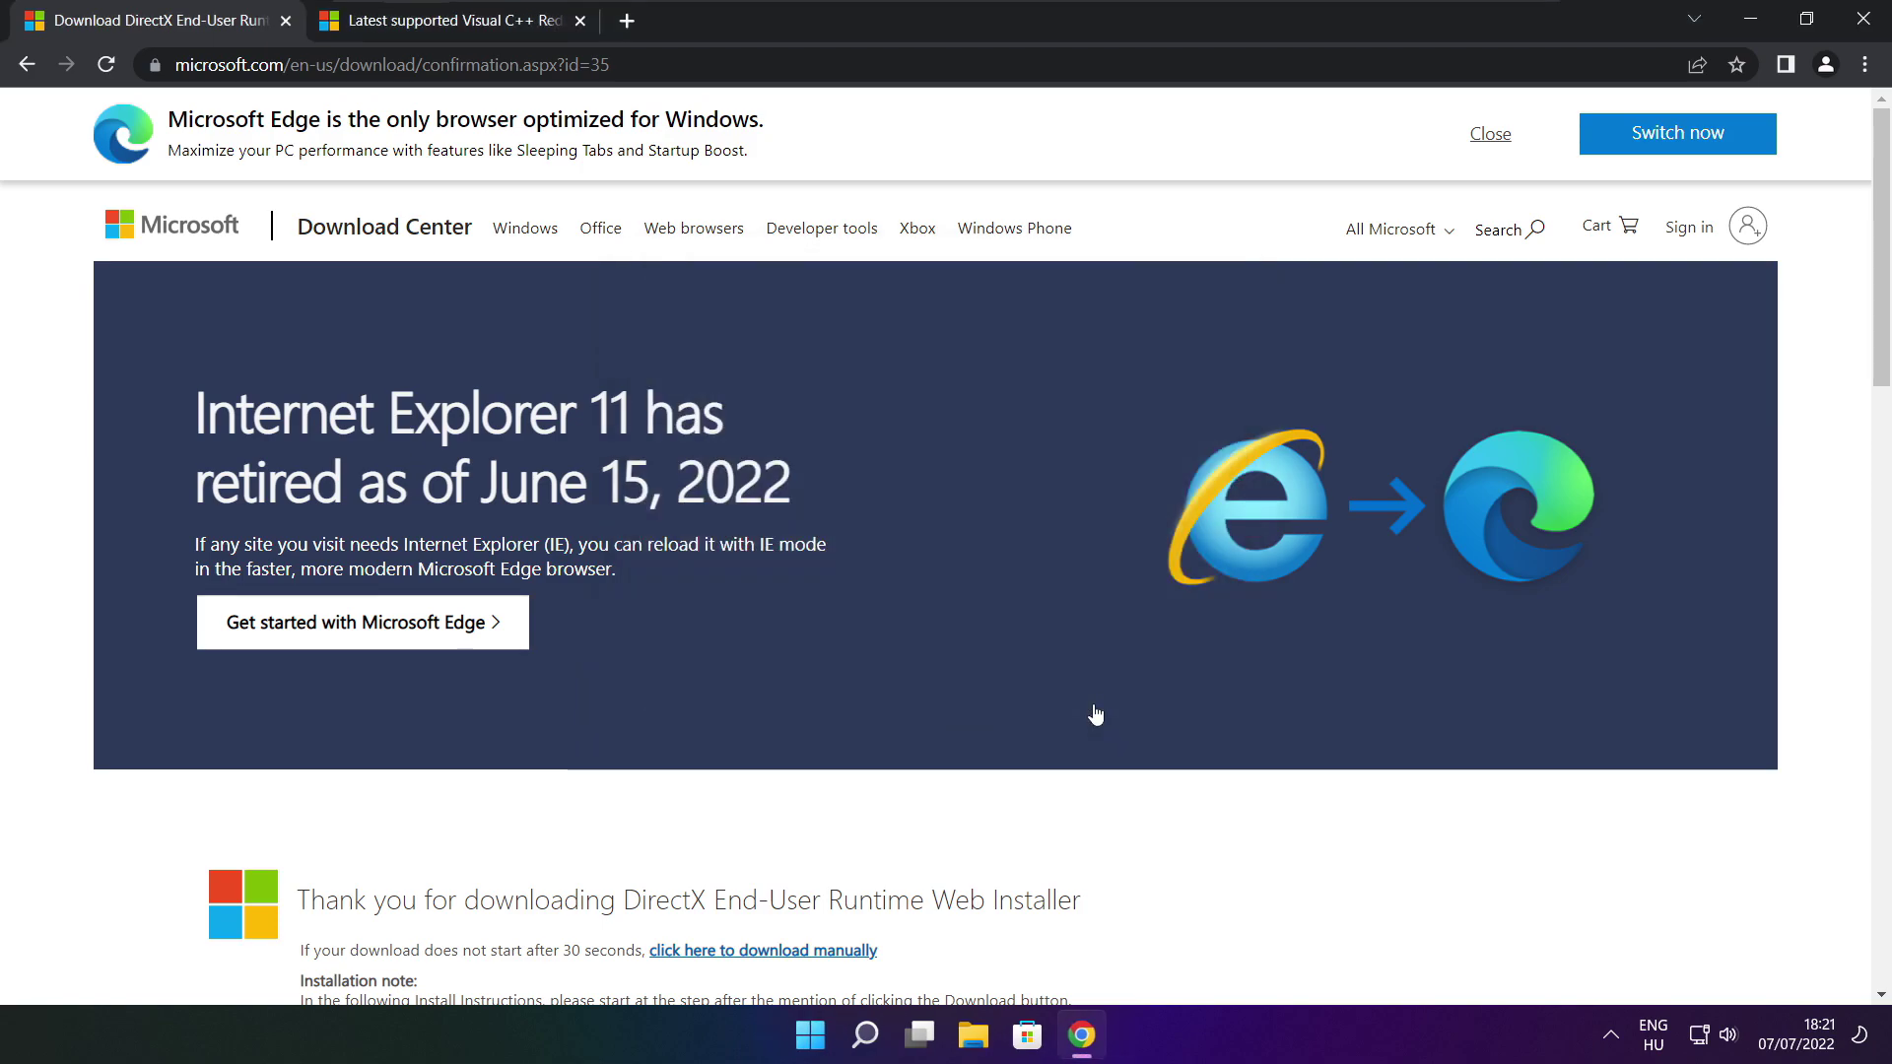
{"action": "left_click", "coordinate": [286, 21]}
{"action": "key", "text": "ctrl+l"}
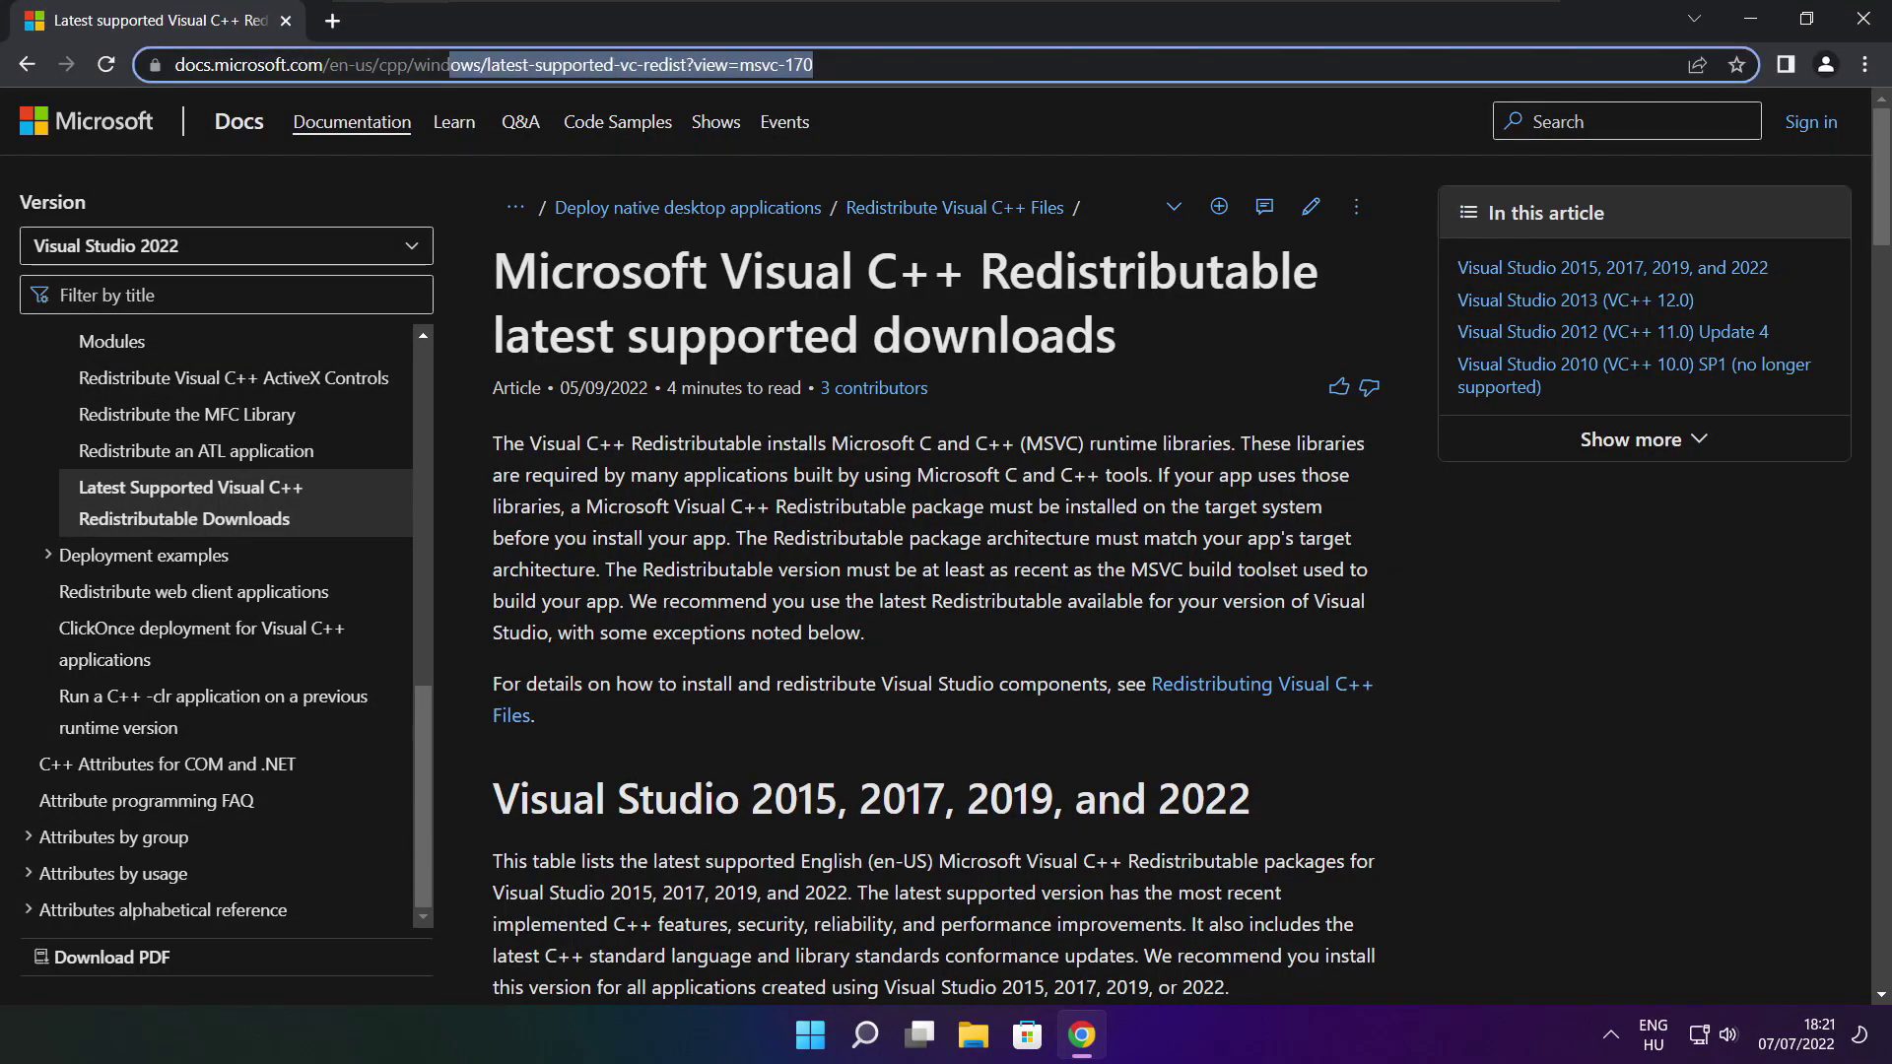
{"action": "left_click", "coordinate": [946, 96]}
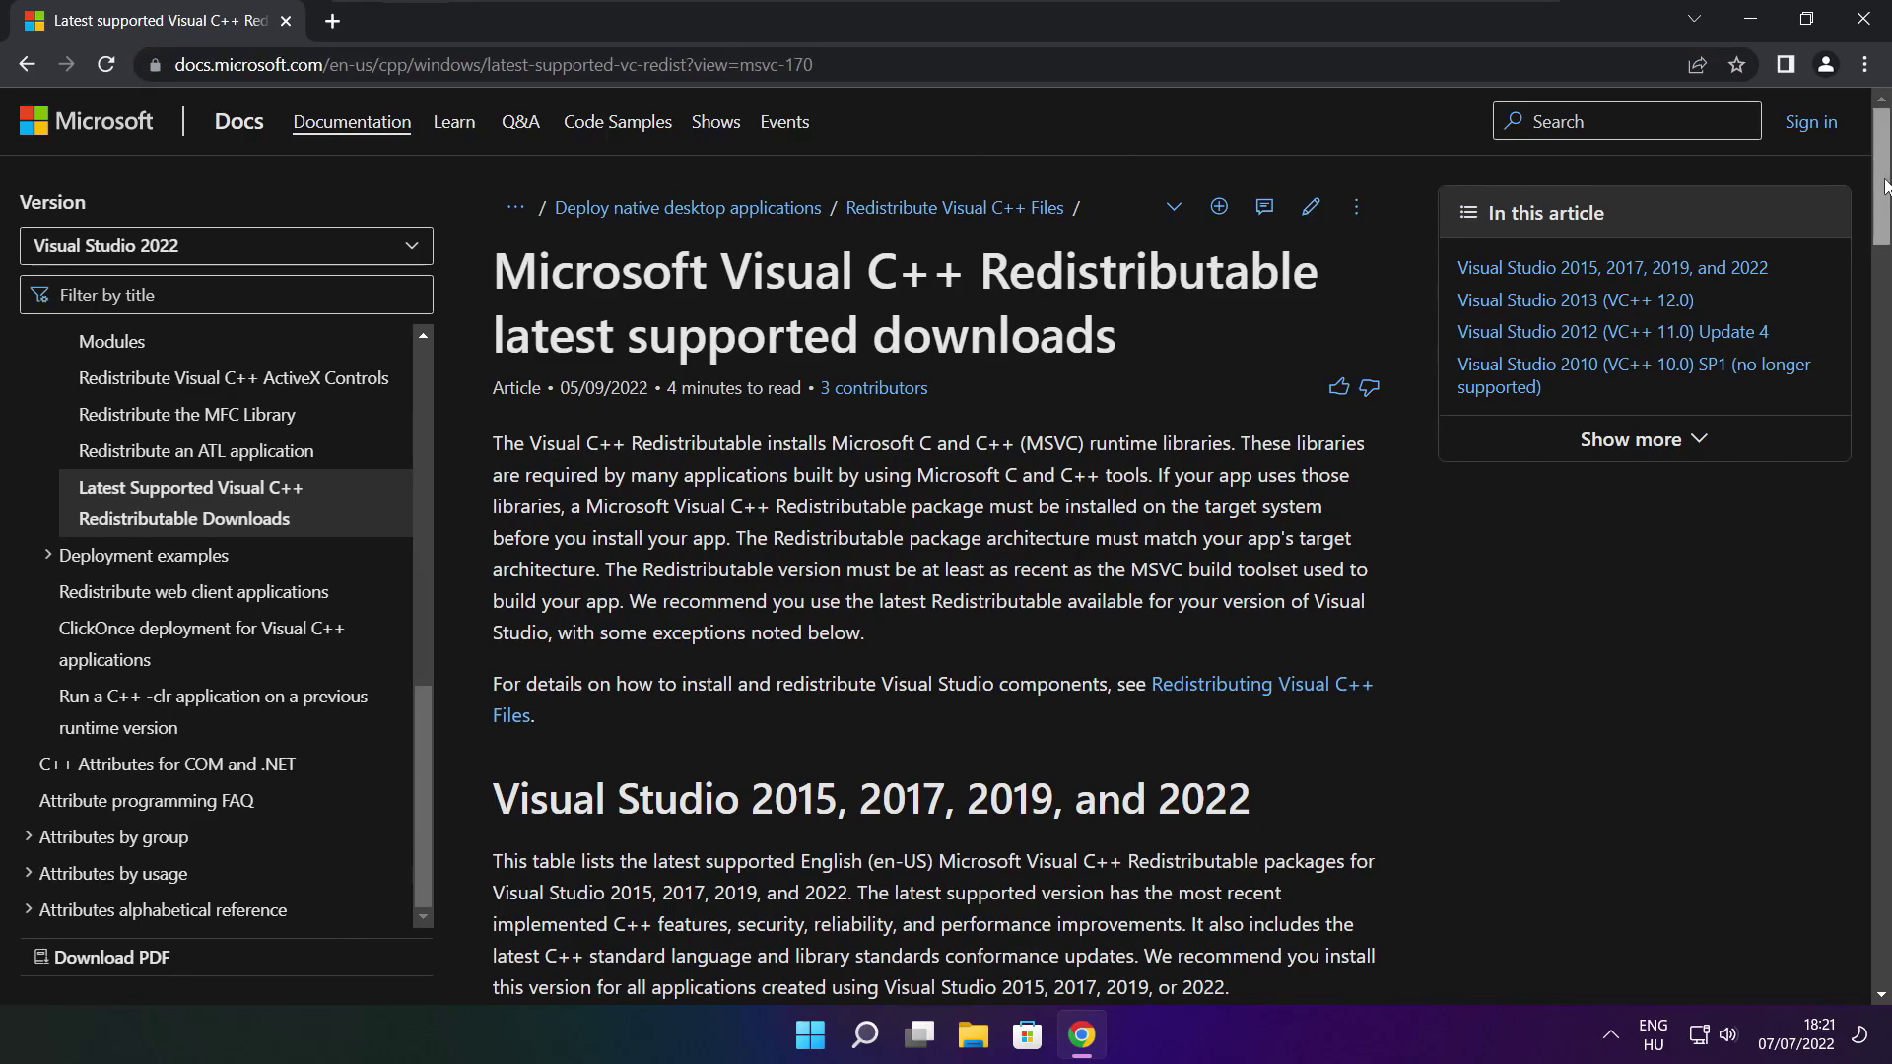
{"action": "left_click_drag", "start_coordinate": [1882, 179], "coordinate": [1870, 296]}
{"action": "scroll", "coordinate": [1211, 392], "scroll_direction": "up", "scroll_amount": 1}
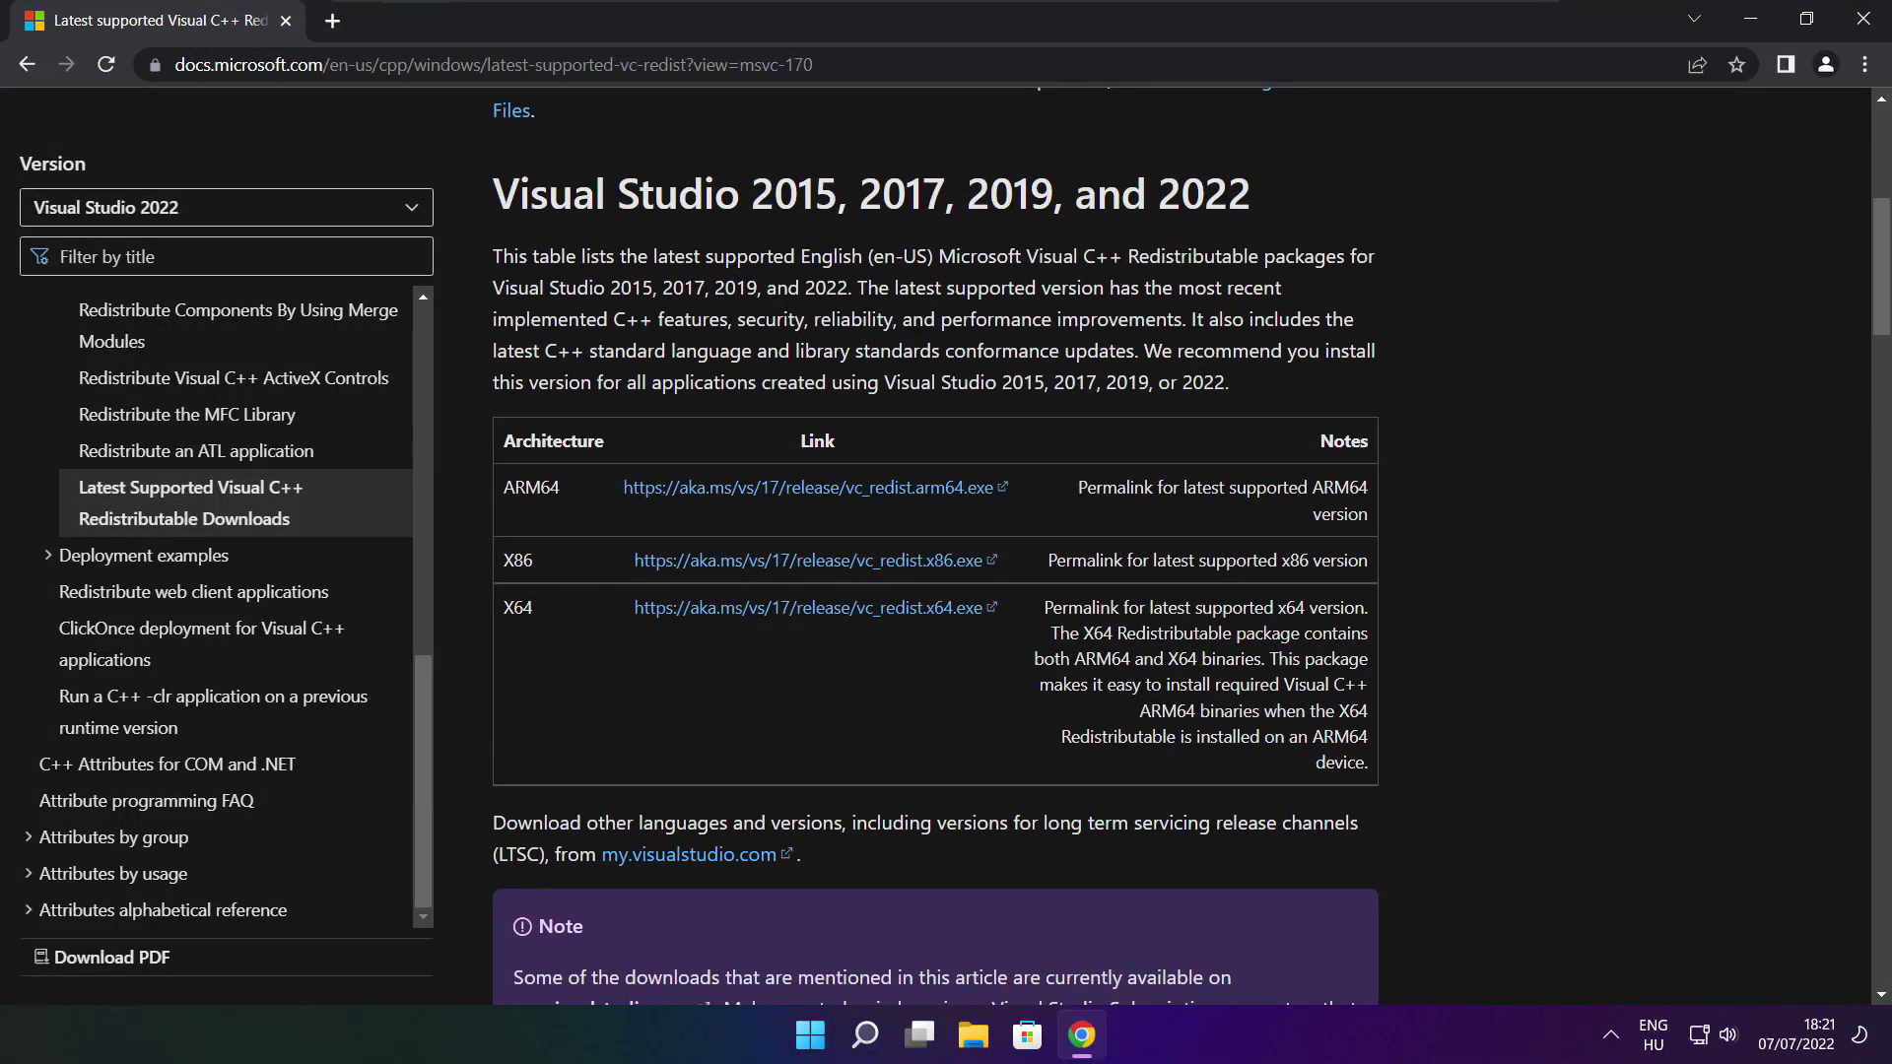
- Download the ARM64, x86 and x64 Visual C++ 2015–2022 redistributables and launch VC_redist.arm64.exe
{"action": "left_click_drag", "start_coordinate": [498, 487], "coordinate": [1272, 679]}
{"action": "left_click", "coordinate": [1271, 678]}
{"action": "left_click", "coordinate": [785, 495]}
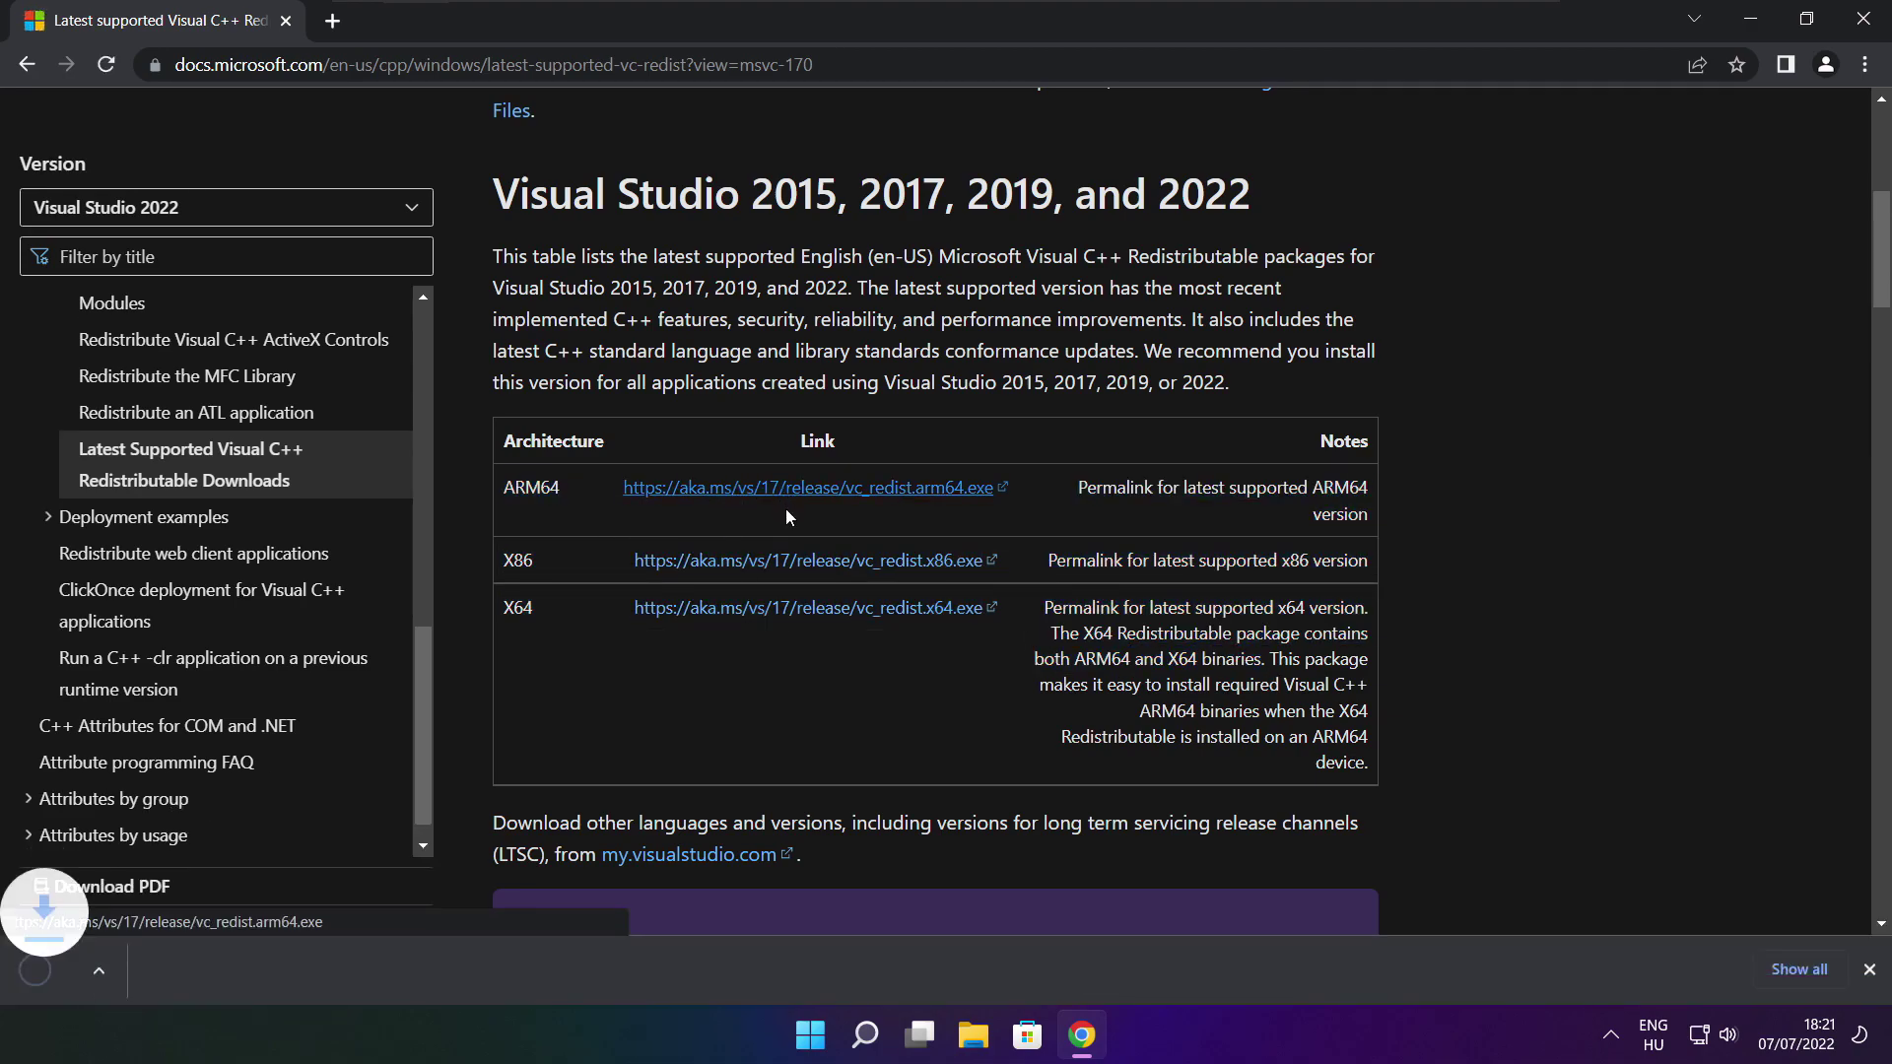
{"action": "left_click", "coordinate": [780, 570]}
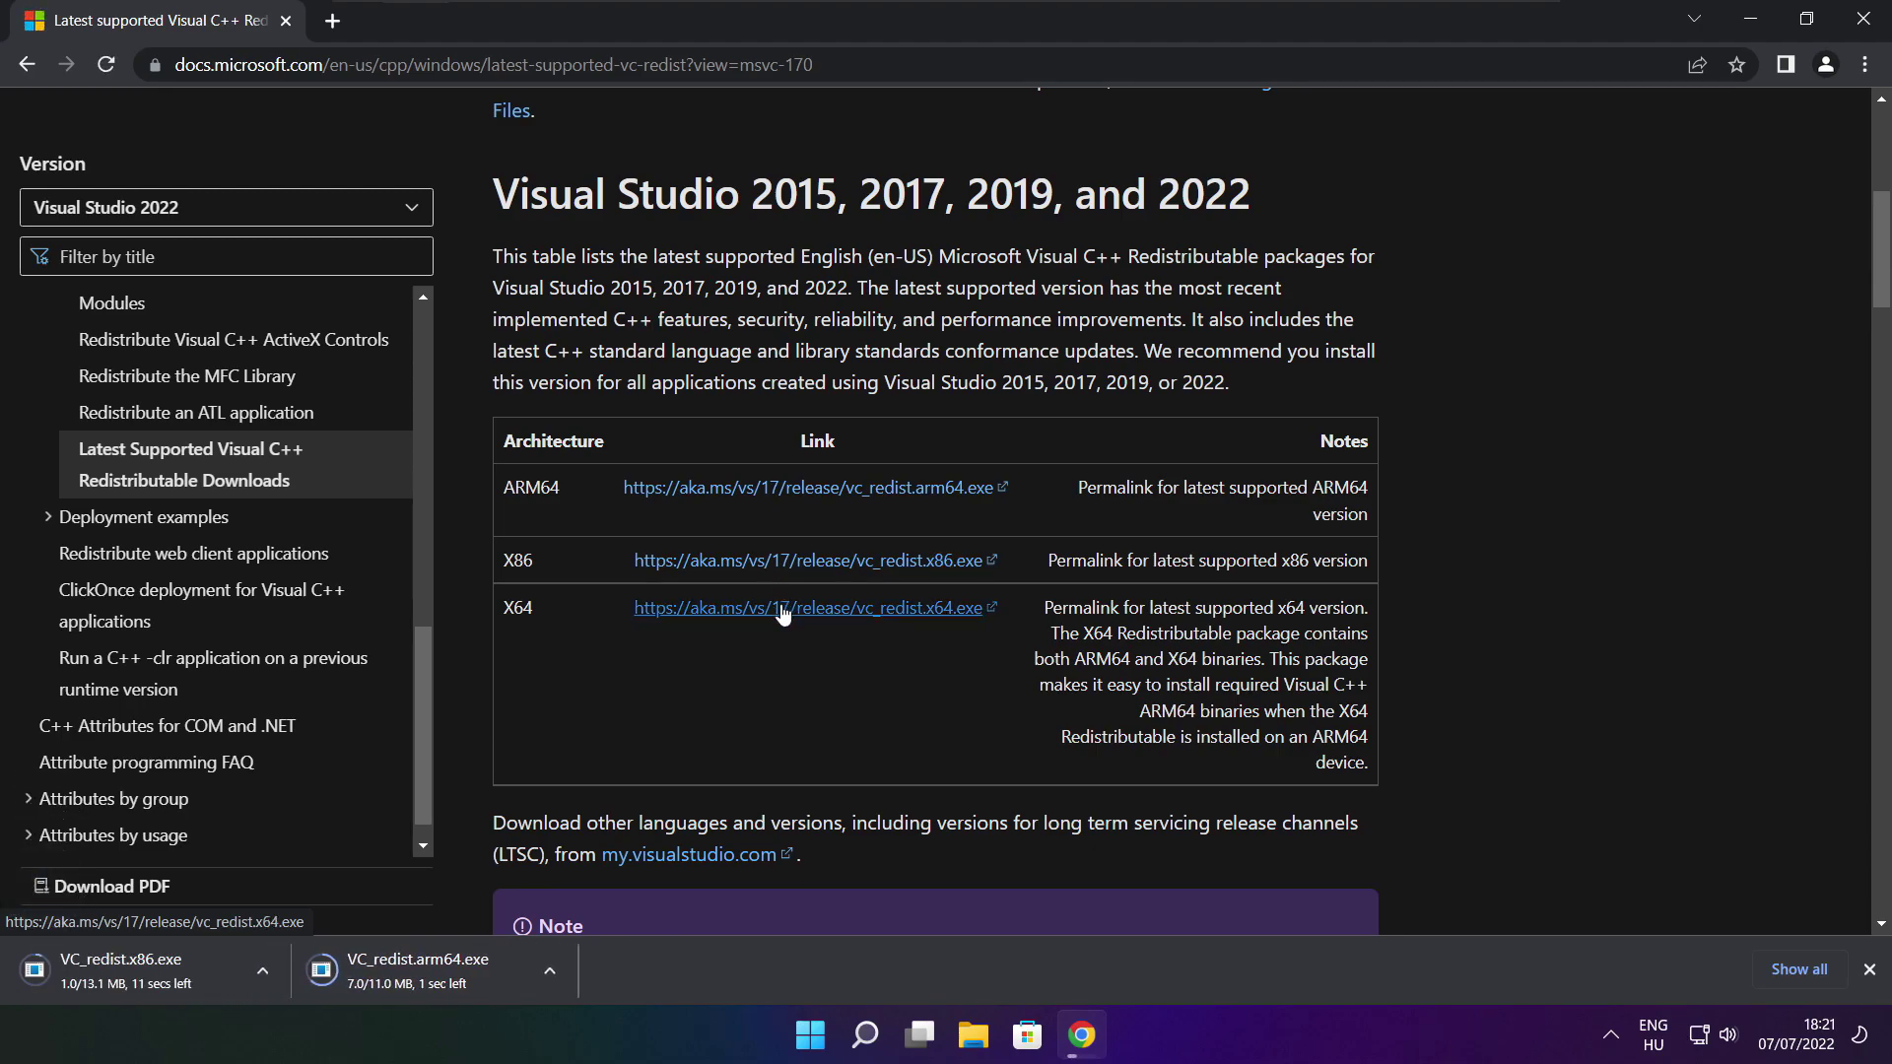
{"action": "left_click", "coordinate": [779, 608]}
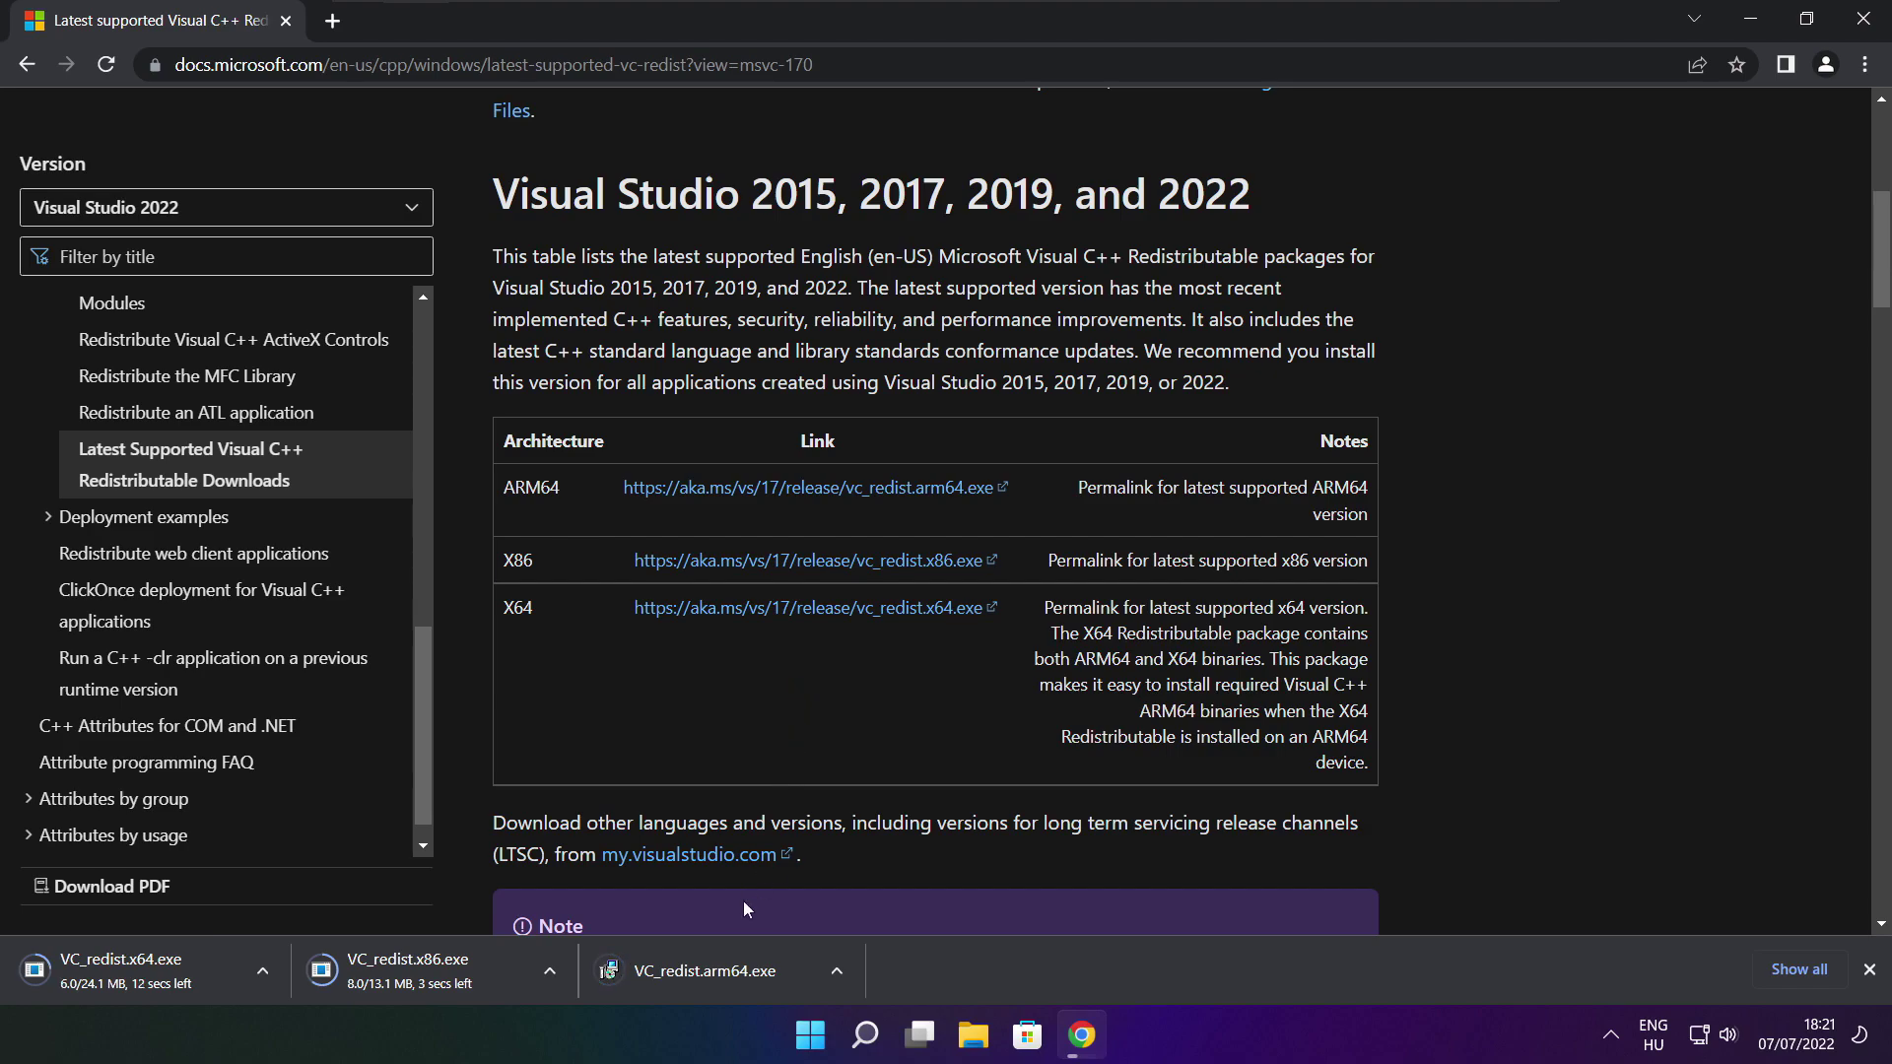
{"action": "left_click", "coordinate": [720, 974]}
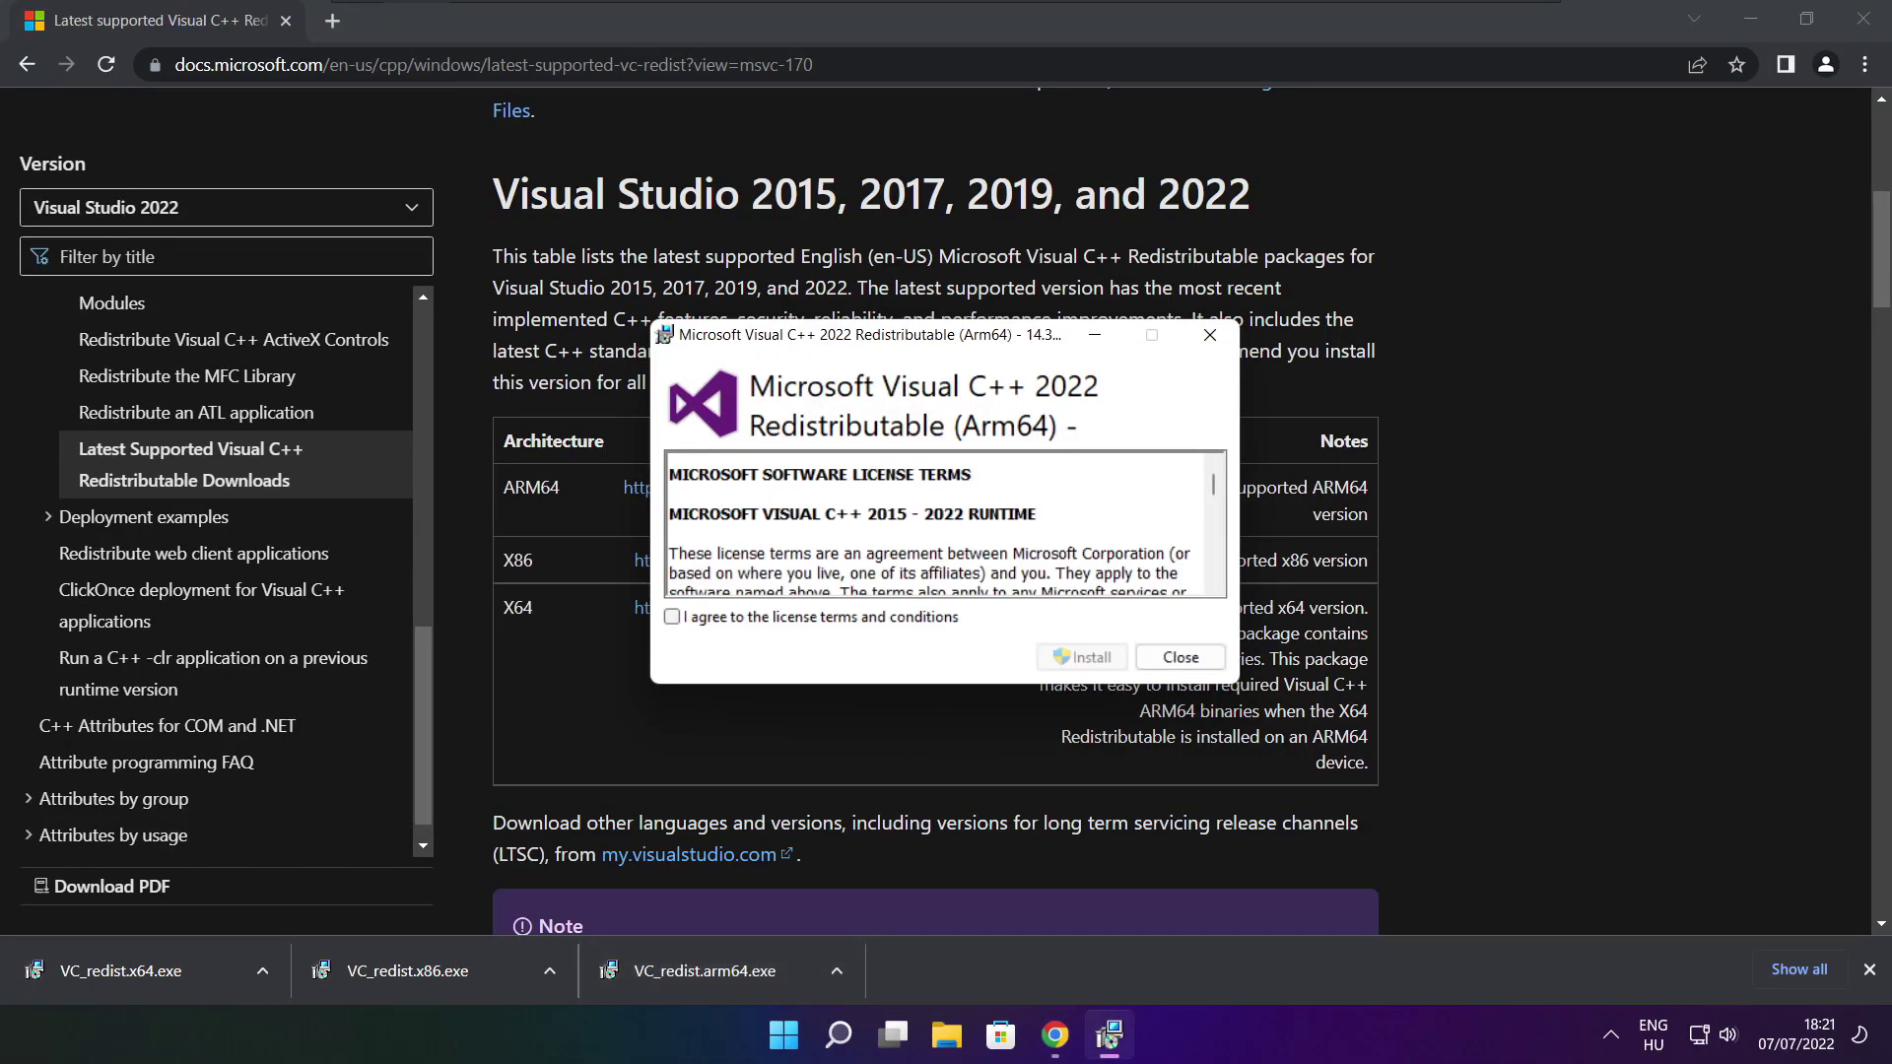
- Accept the licence, attempt the ARM64 redistributable install, and close the failed setup (error 0x80070661)
{"action": "left_click_drag", "start_coordinate": [1215, 490], "coordinate": [1215, 576]}
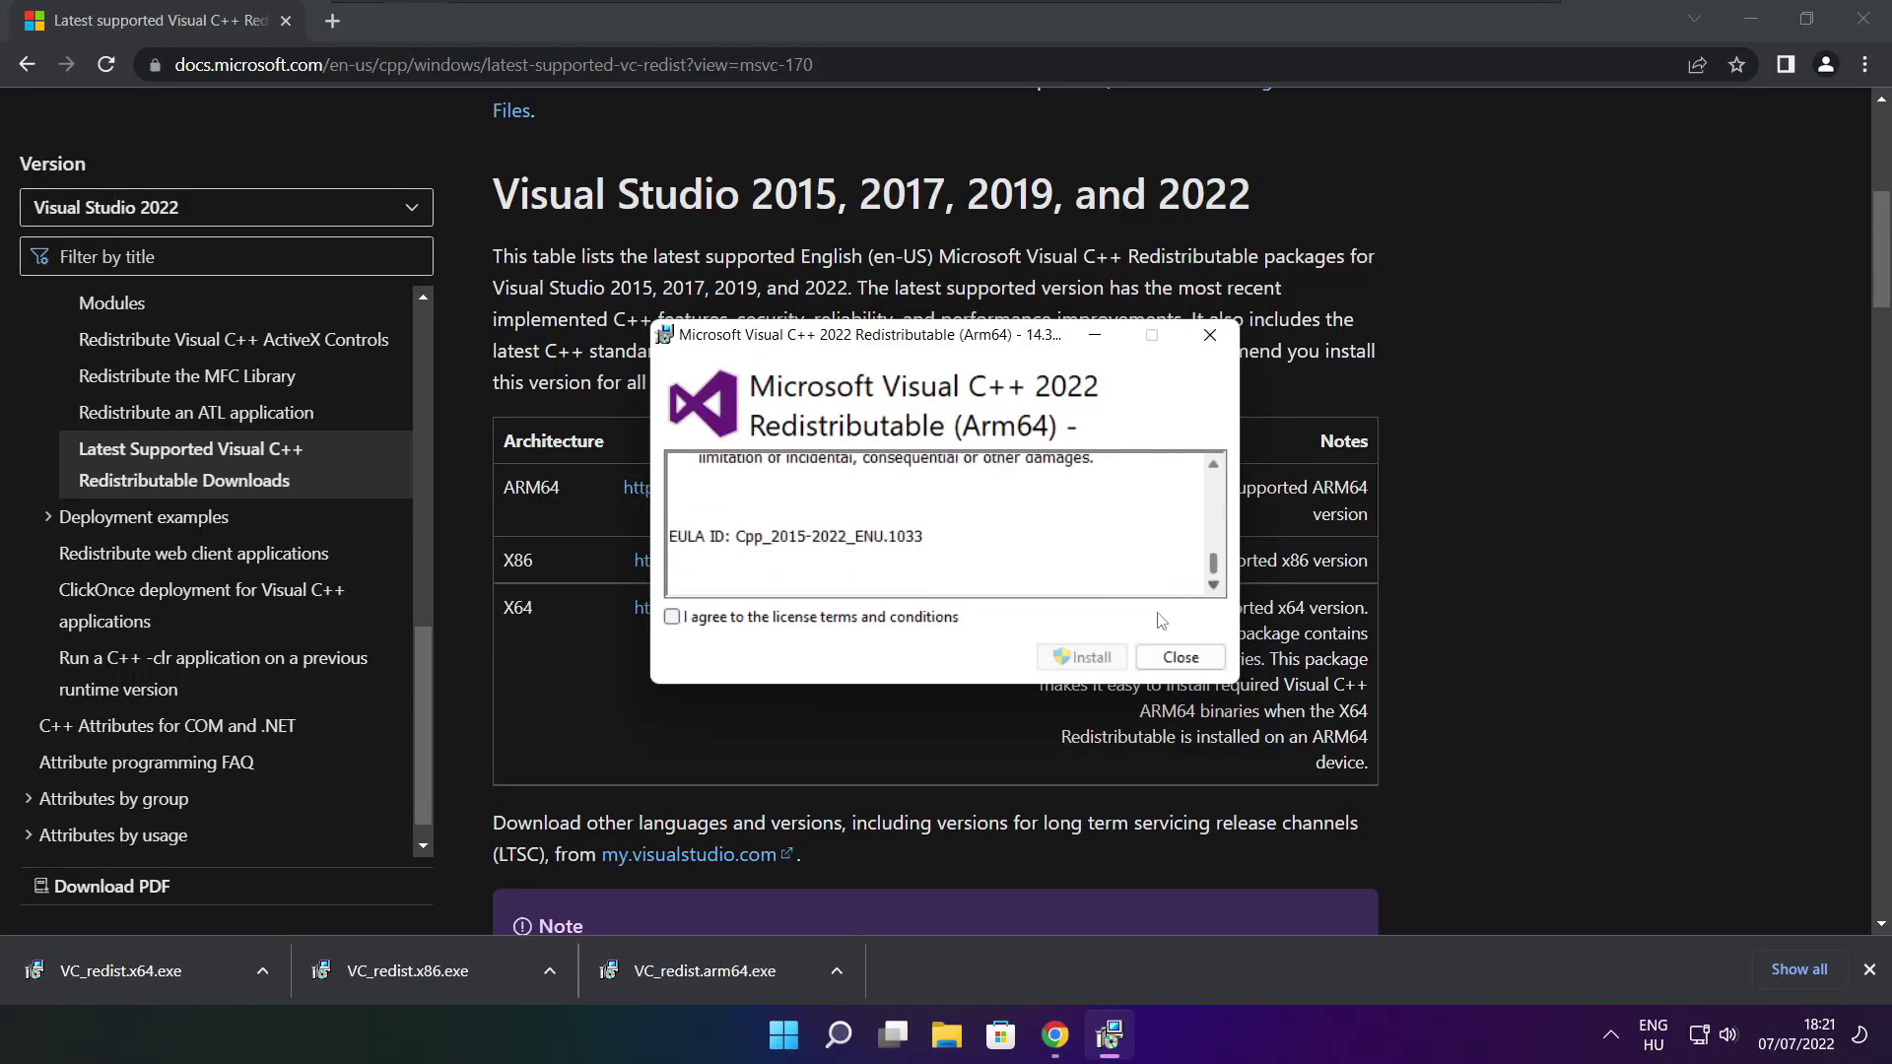
{"action": "left_click", "coordinate": [673, 618]}
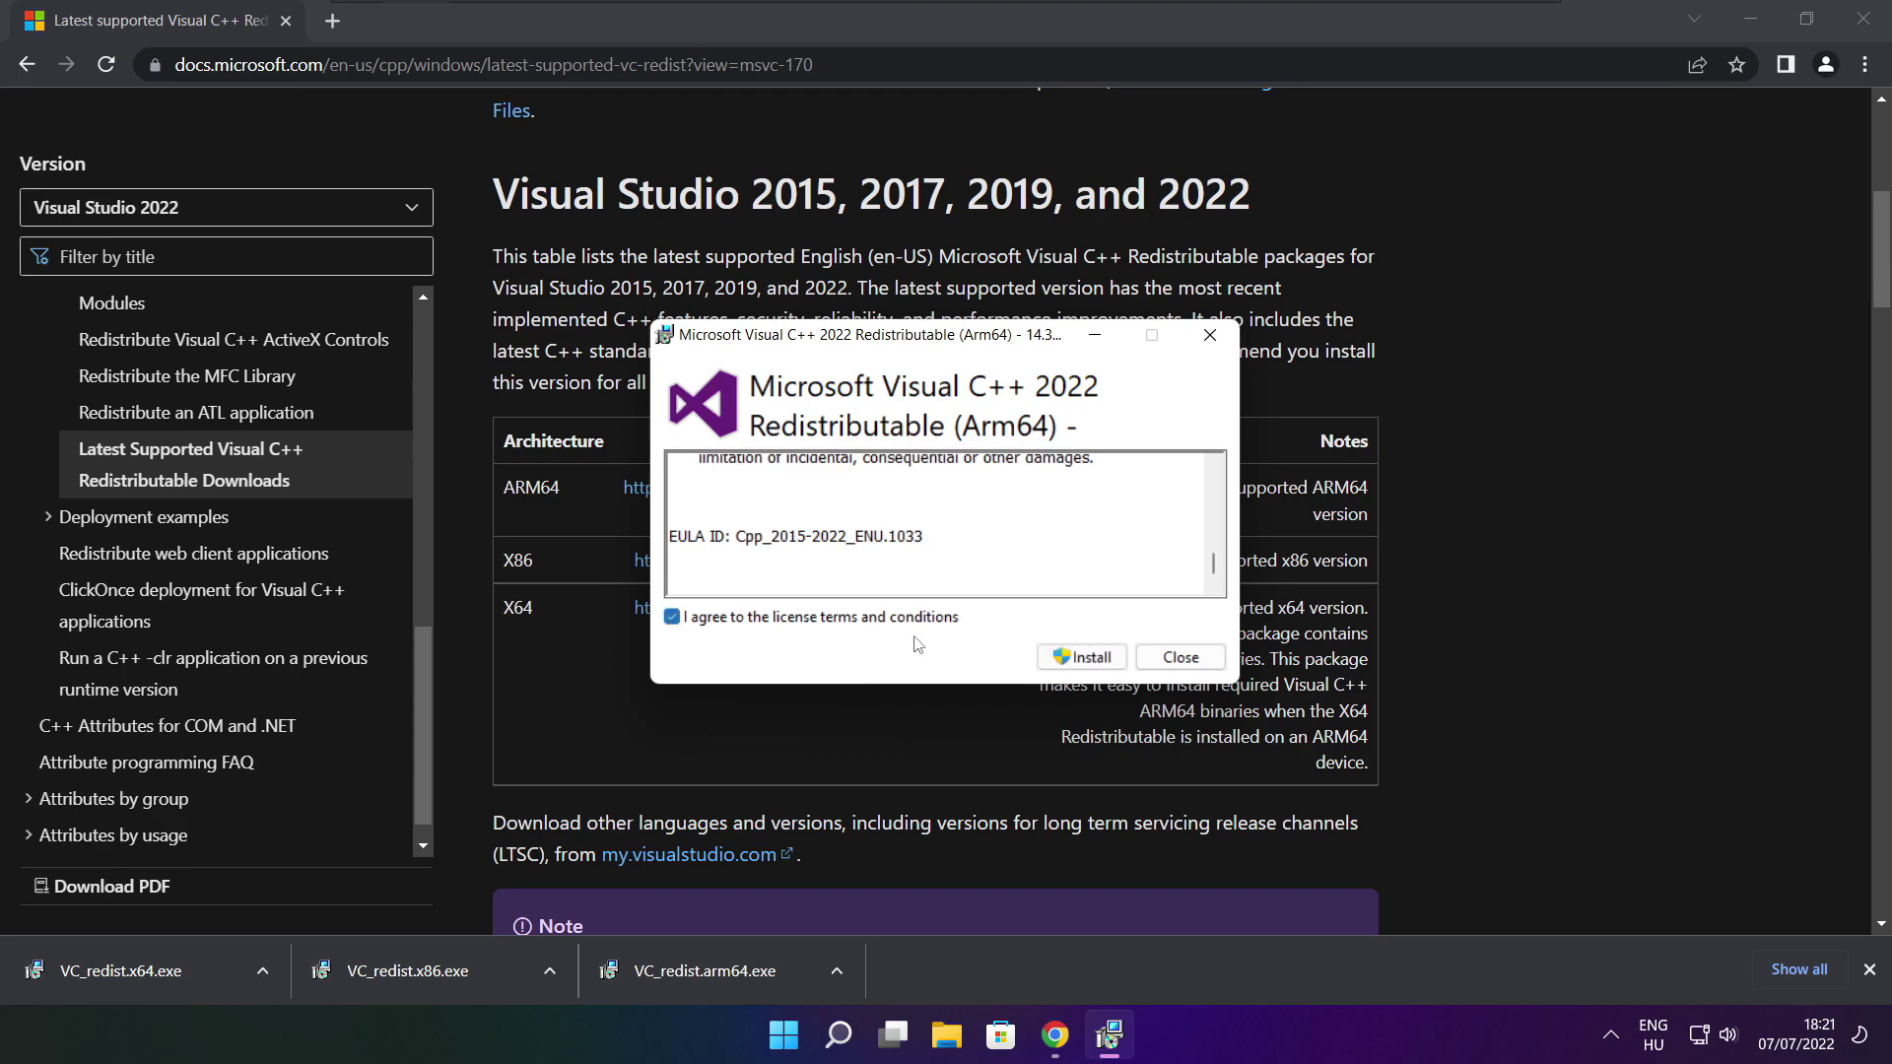
{"action": "left_click", "coordinate": [1082, 657]}
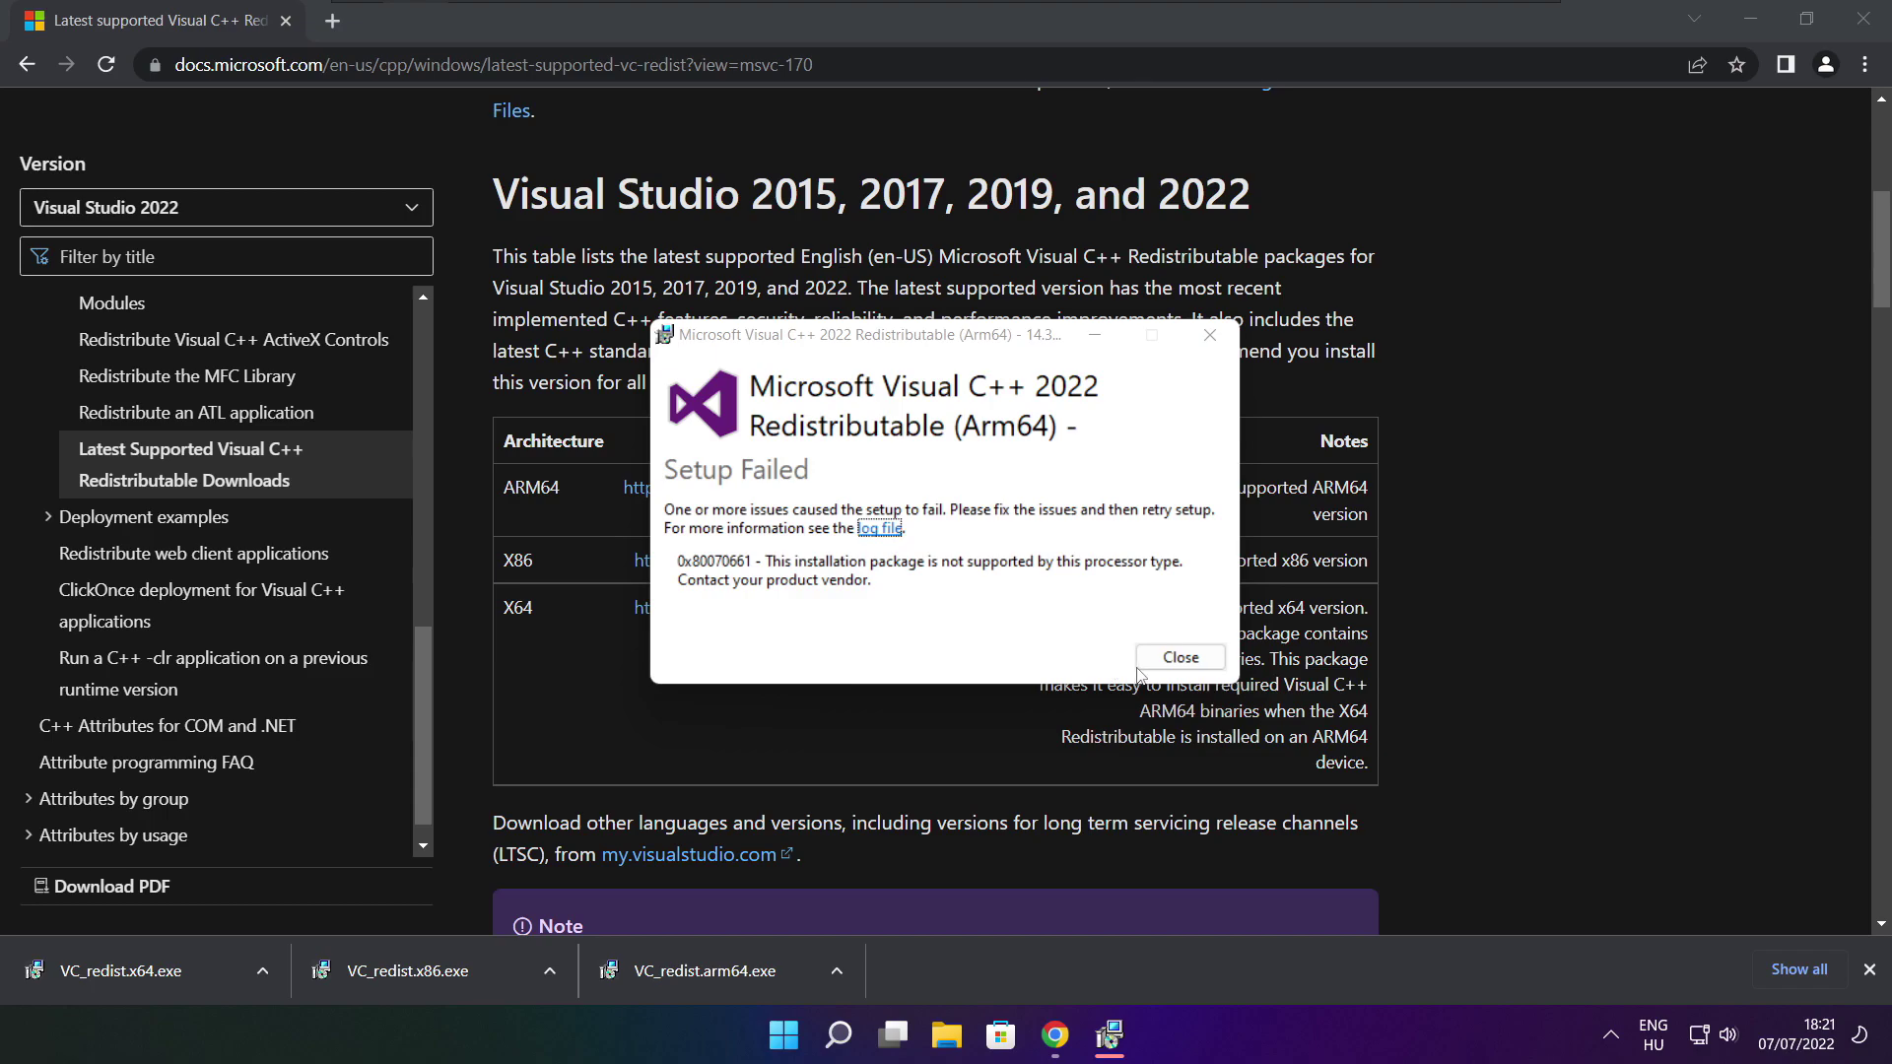
{"action": "left_click", "coordinate": [1148, 663]}
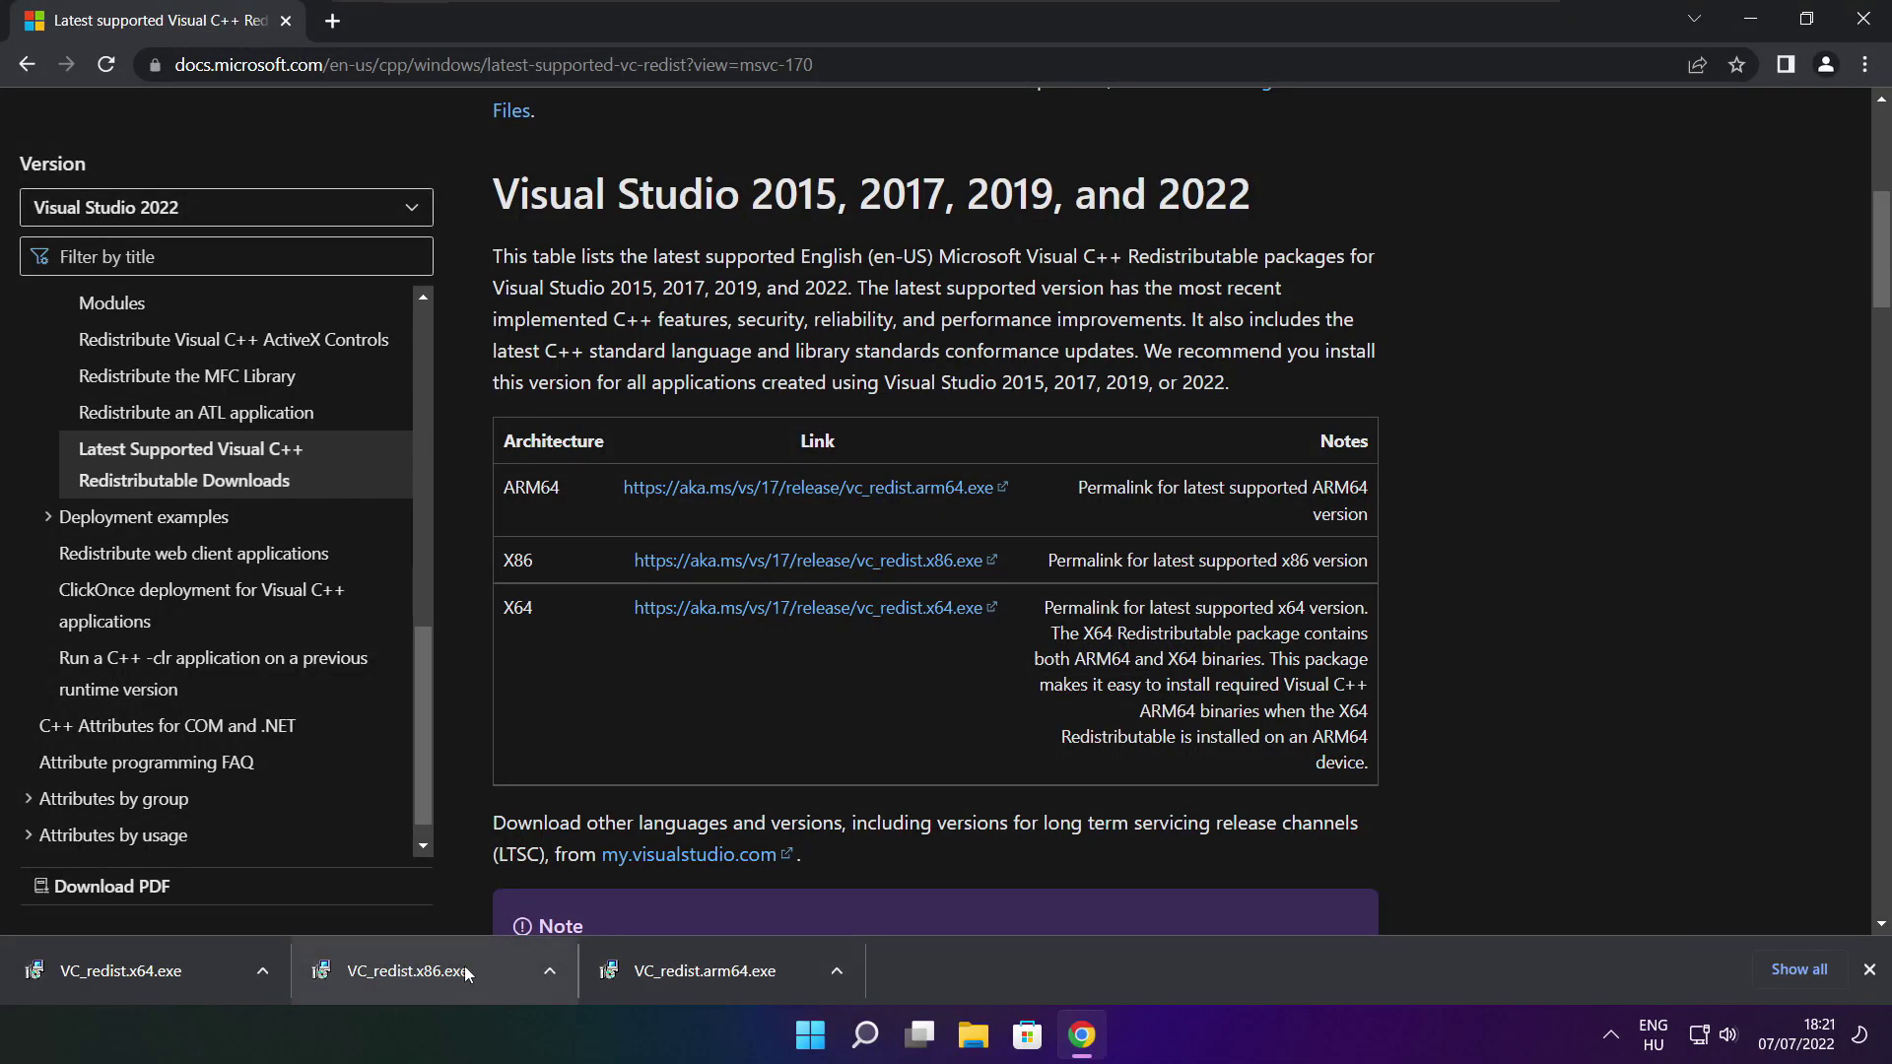
- Install the x86 Visual C++ 2015-2022 Redistributable 14.32.31332 with the licence accepted, then launch the x64 installer
{"action": "left_click", "coordinate": [449, 973]}
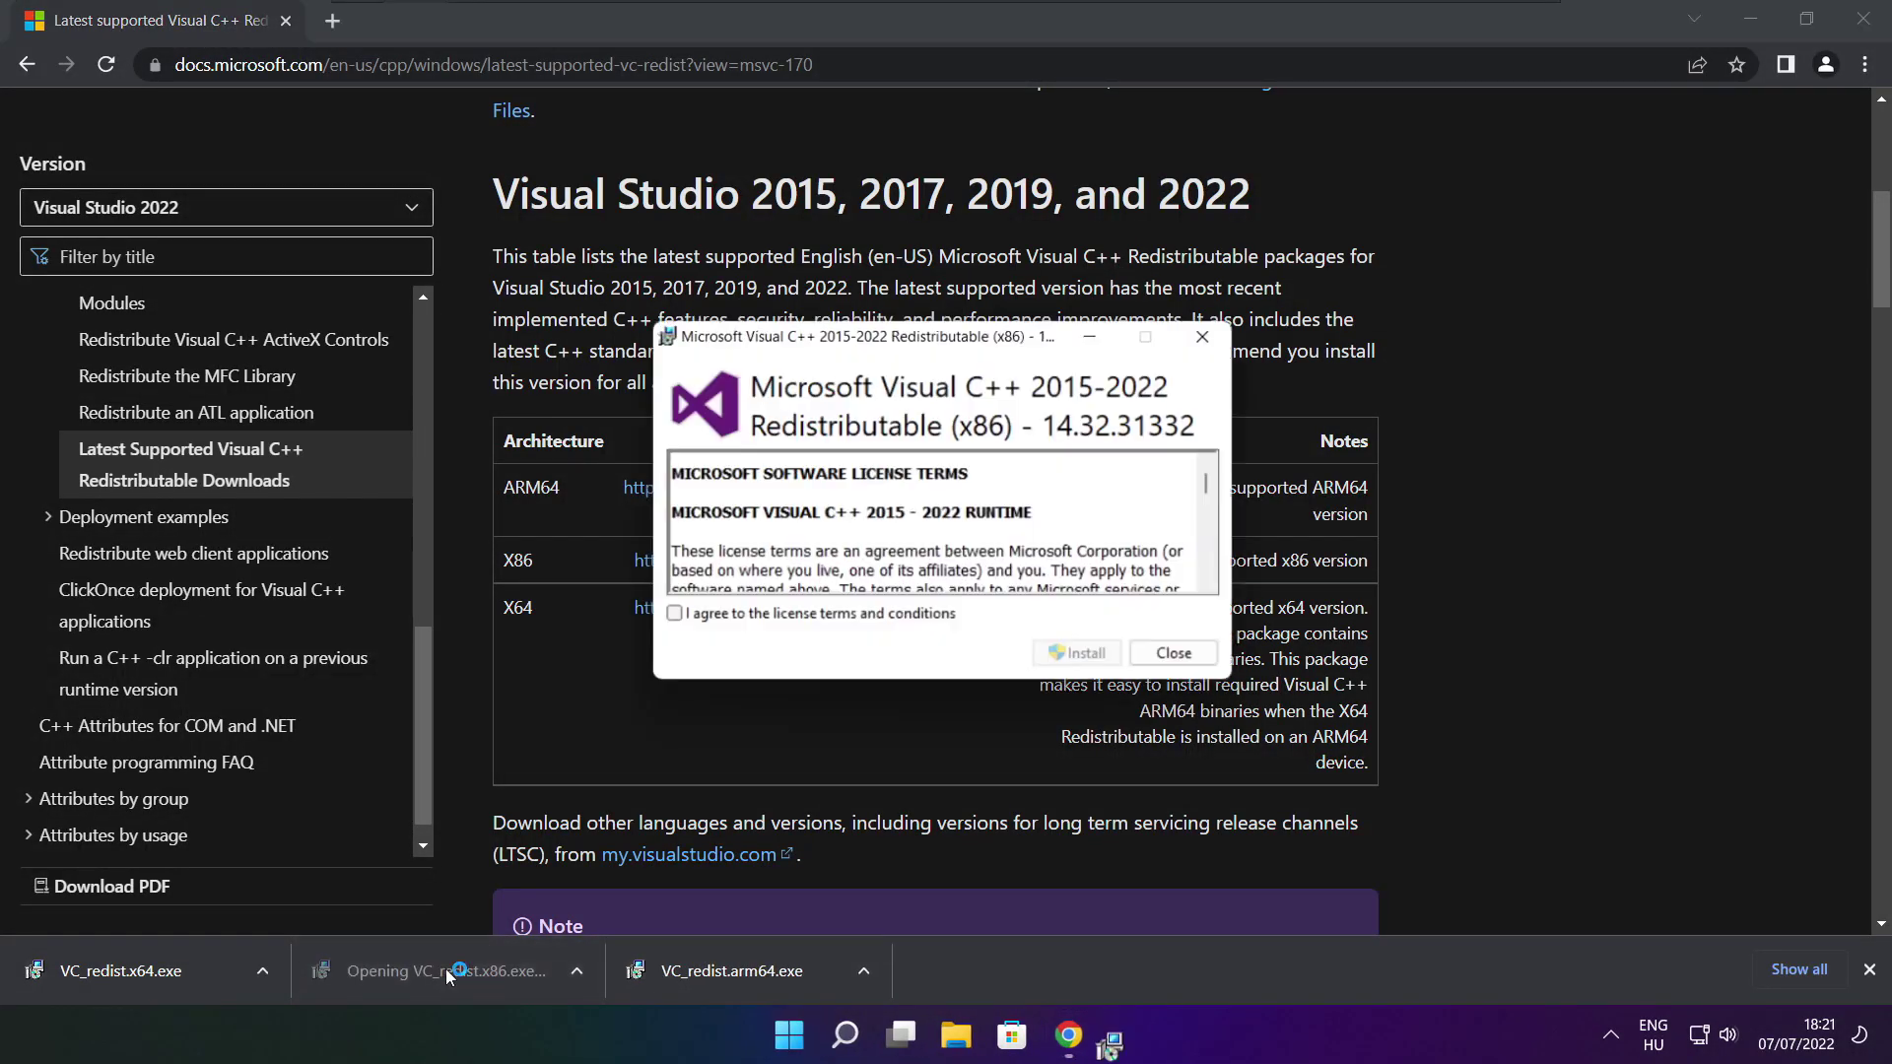
{"action": "left_click_drag", "start_coordinate": [1214, 485], "coordinate": [1214, 574]}
{"action": "left_click", "coordinate": [672, 617]}
{"action": "left_click", "coordinate": [1083, 657]}
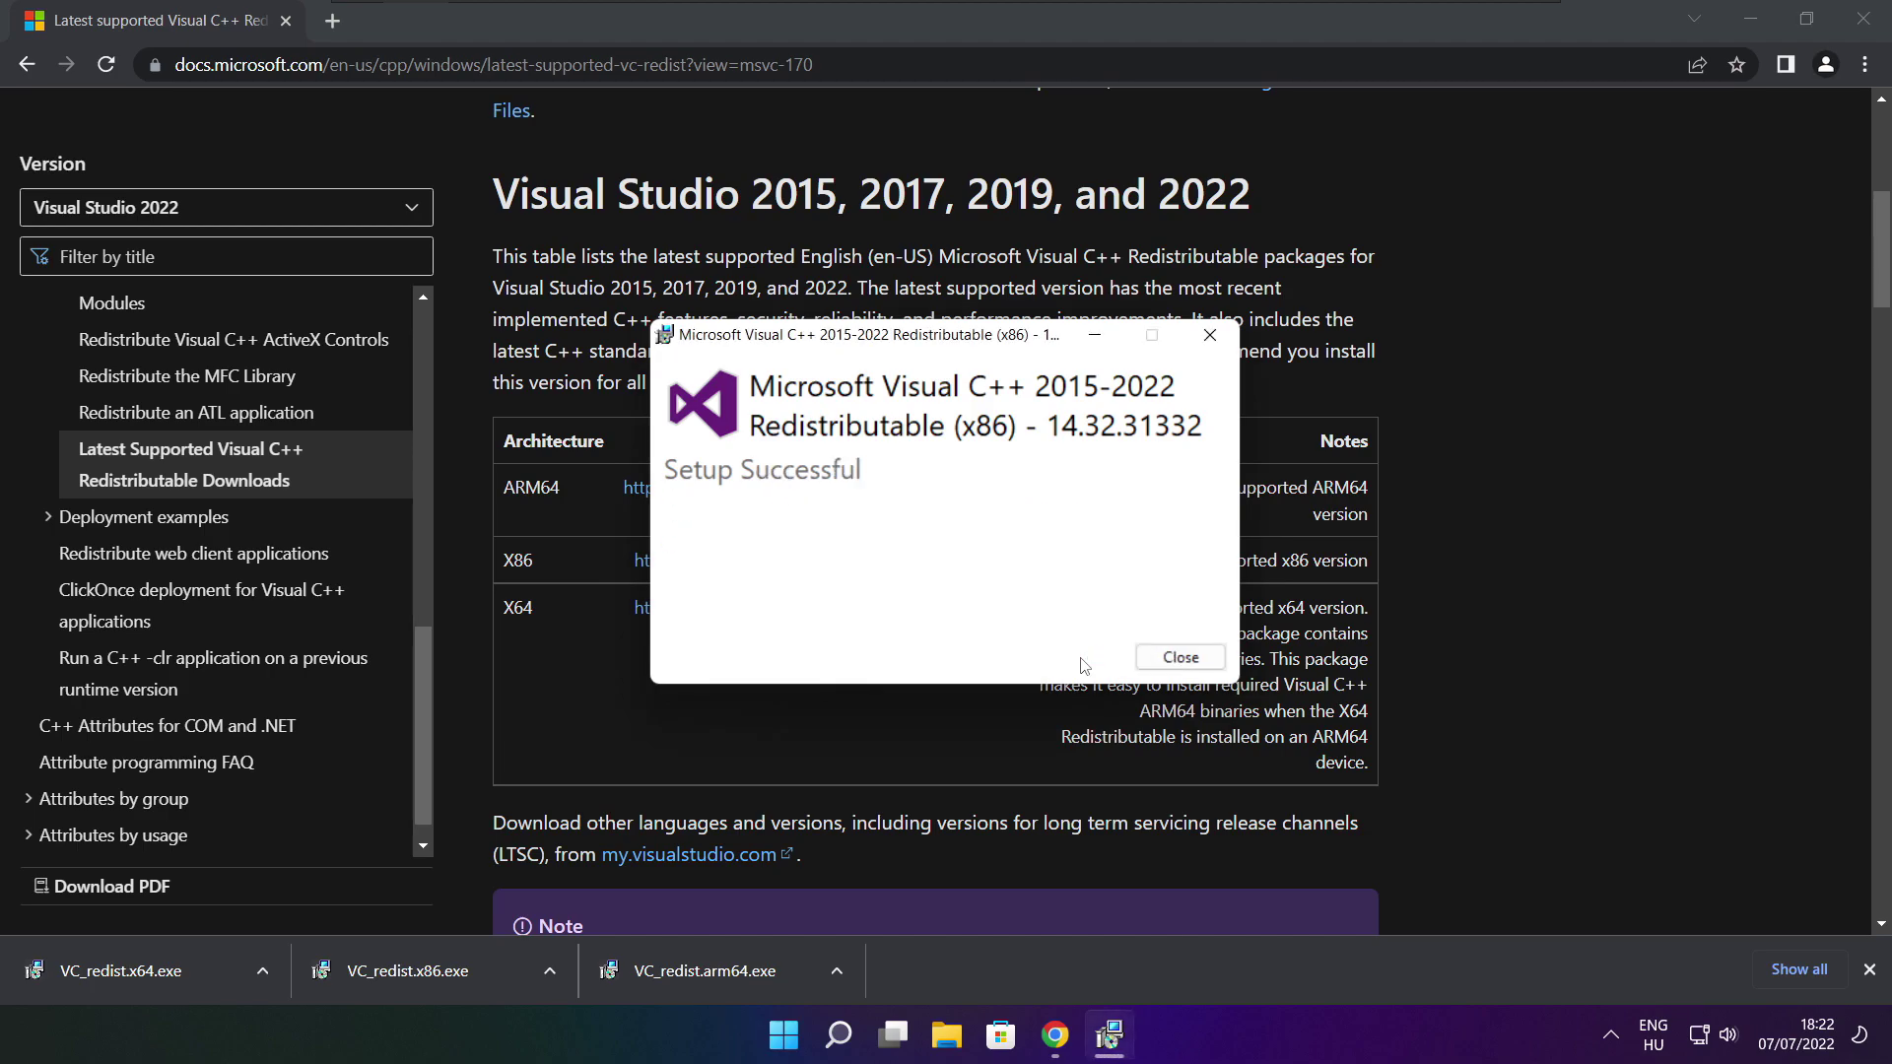
{"action": "left_click", "coordinate": [1180, 658]}
{"action": "left_click", "coordinate": [157, 971]}
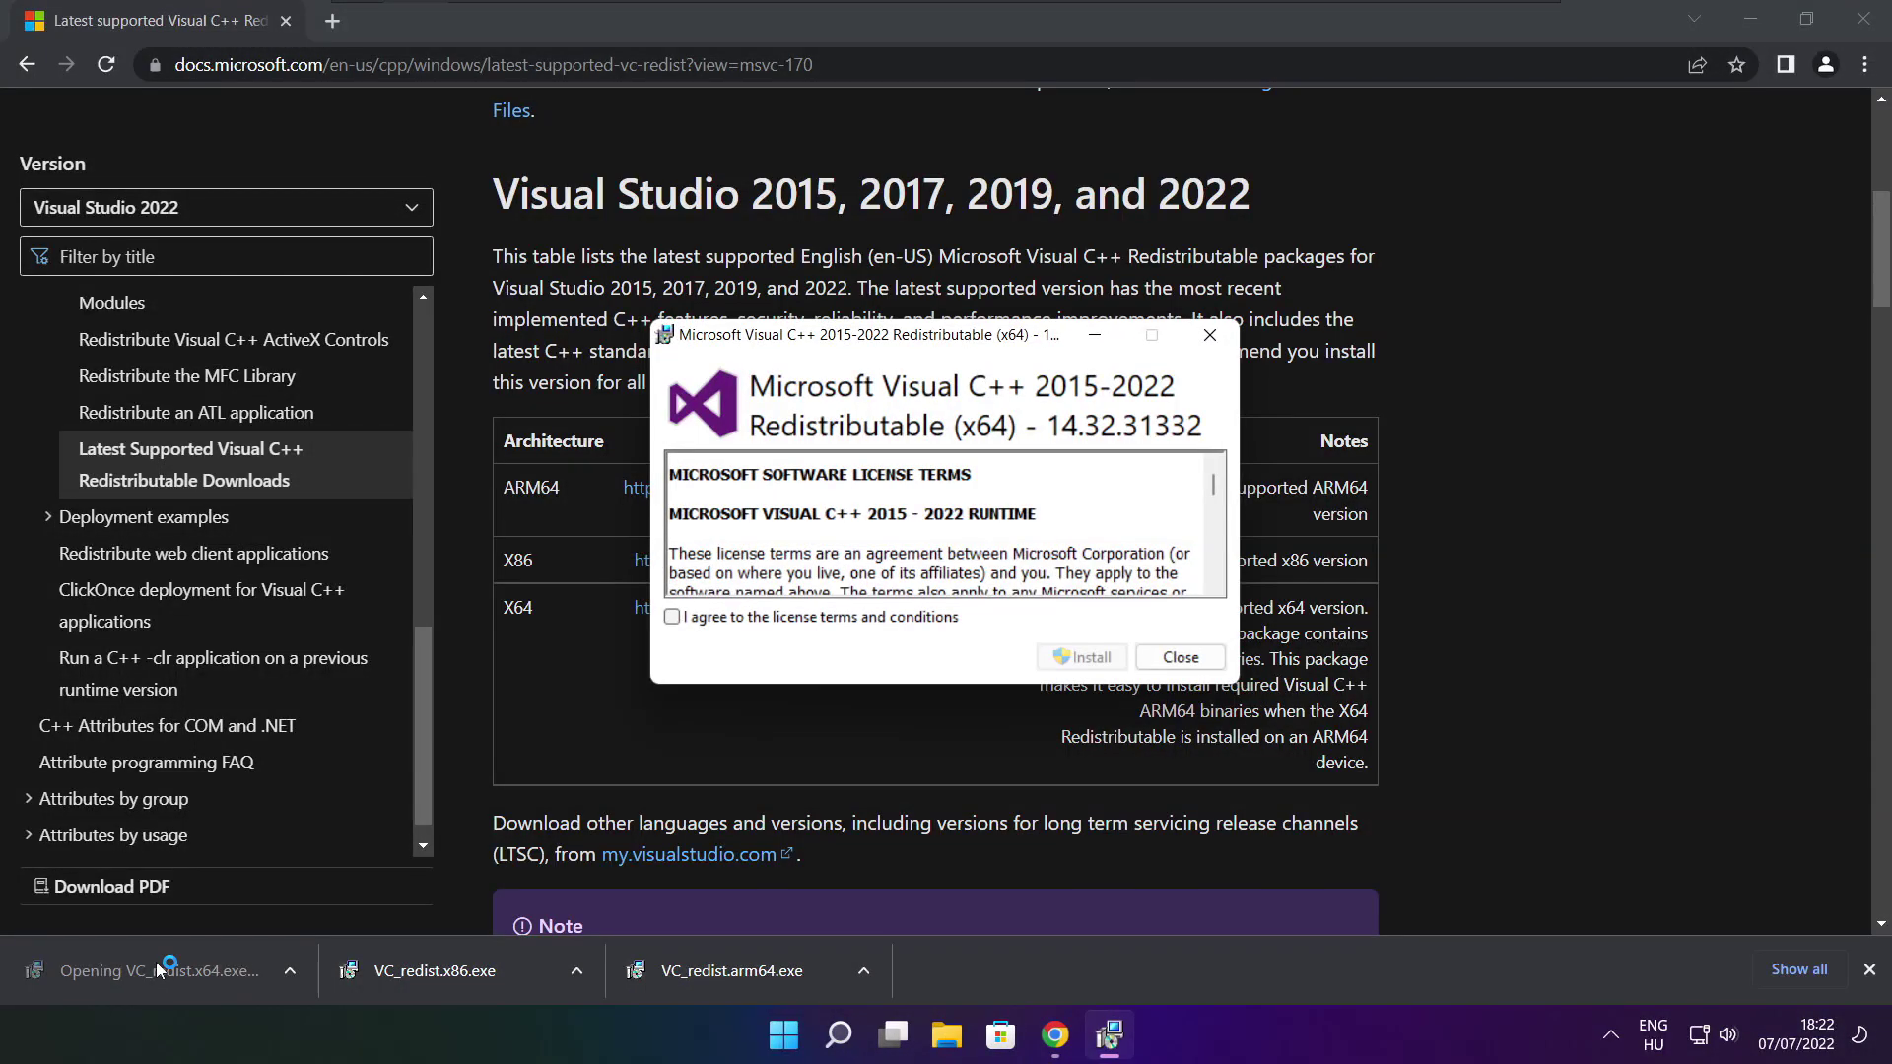
- Accept the licence and install the x64 Visual C++ 2015-2022 Redistributable 14.32.31332, closing it after success
{"action": "left_click_drag", "start_coordinate": [1214, 483], "coordinate": [1214, 563]}
{"action": "left_click", "coordinate": [672, 617]}
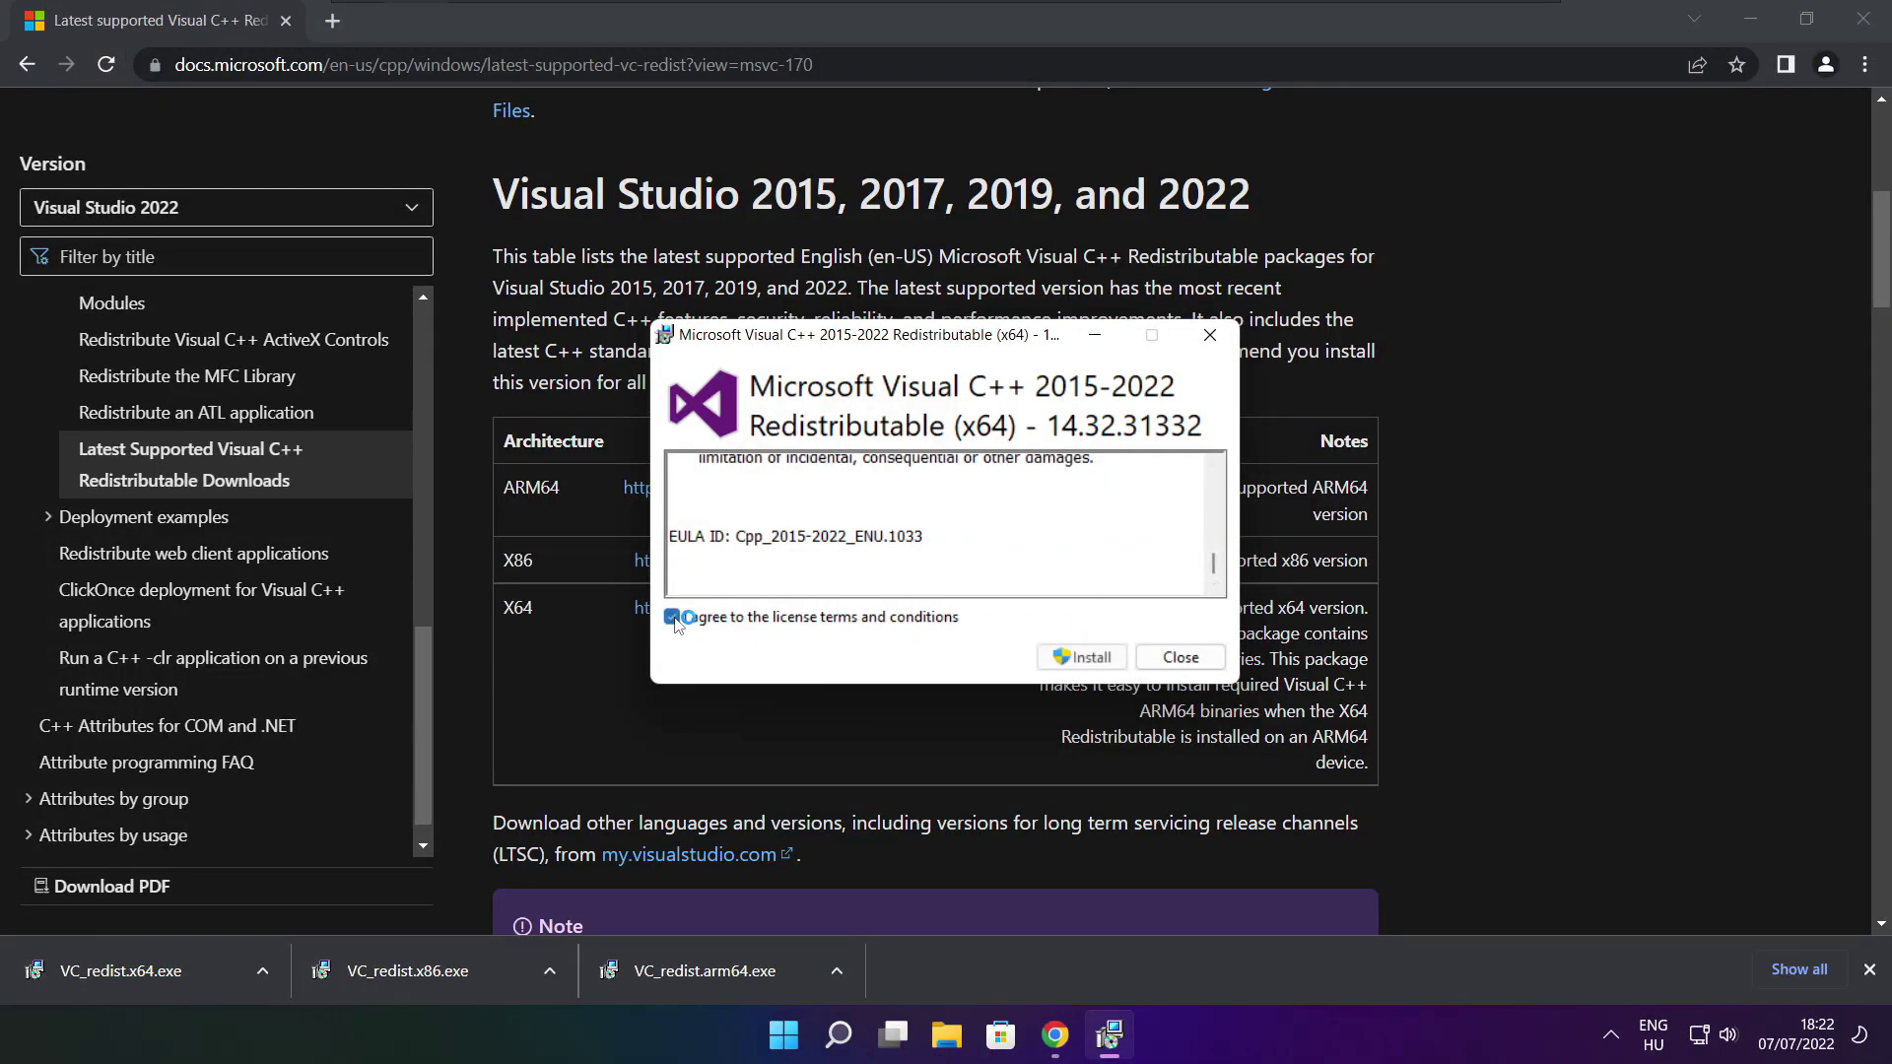
{"action": "left_click", "coordinate": [1084, 657]}
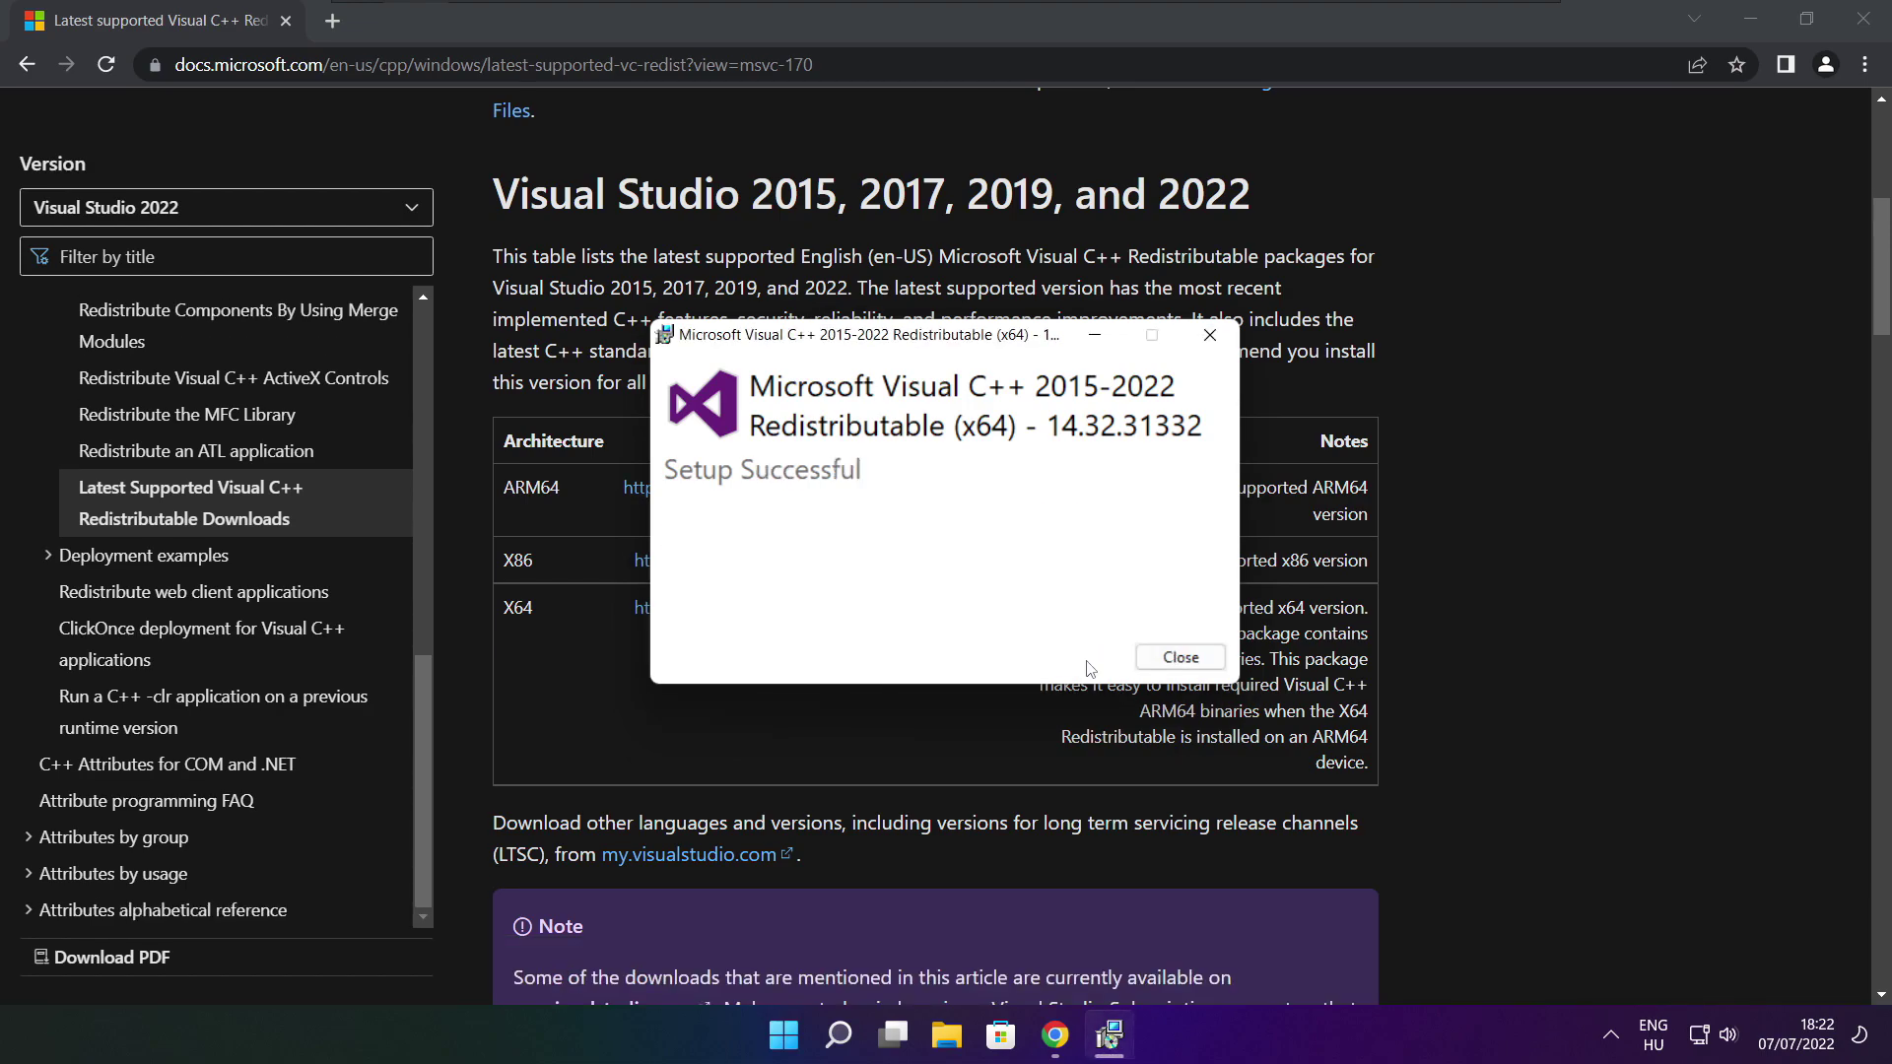
{"action": "left_click", "coordinate": [1182, 660]}
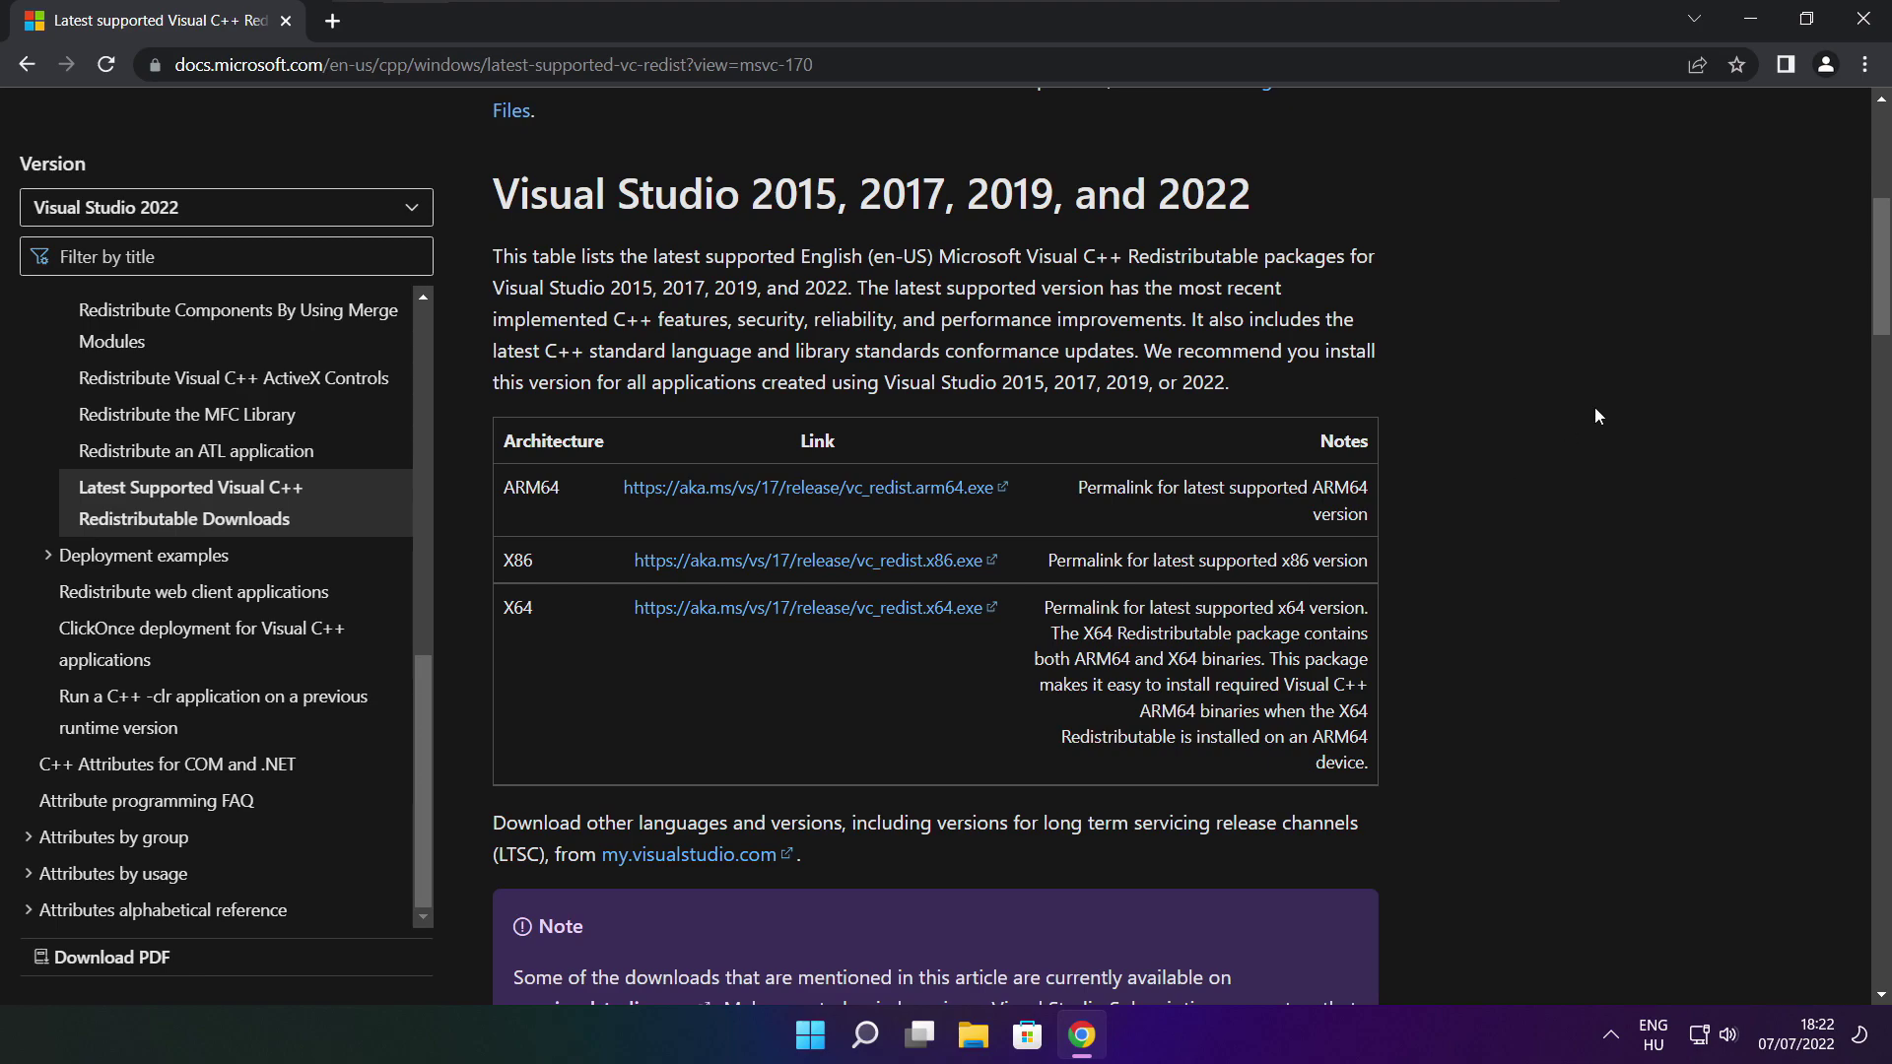
- Close Chrome and bring up Task Manager from the Start button's quick-access menu
{"action": "left_click", "coordinate": [1866, 20]}
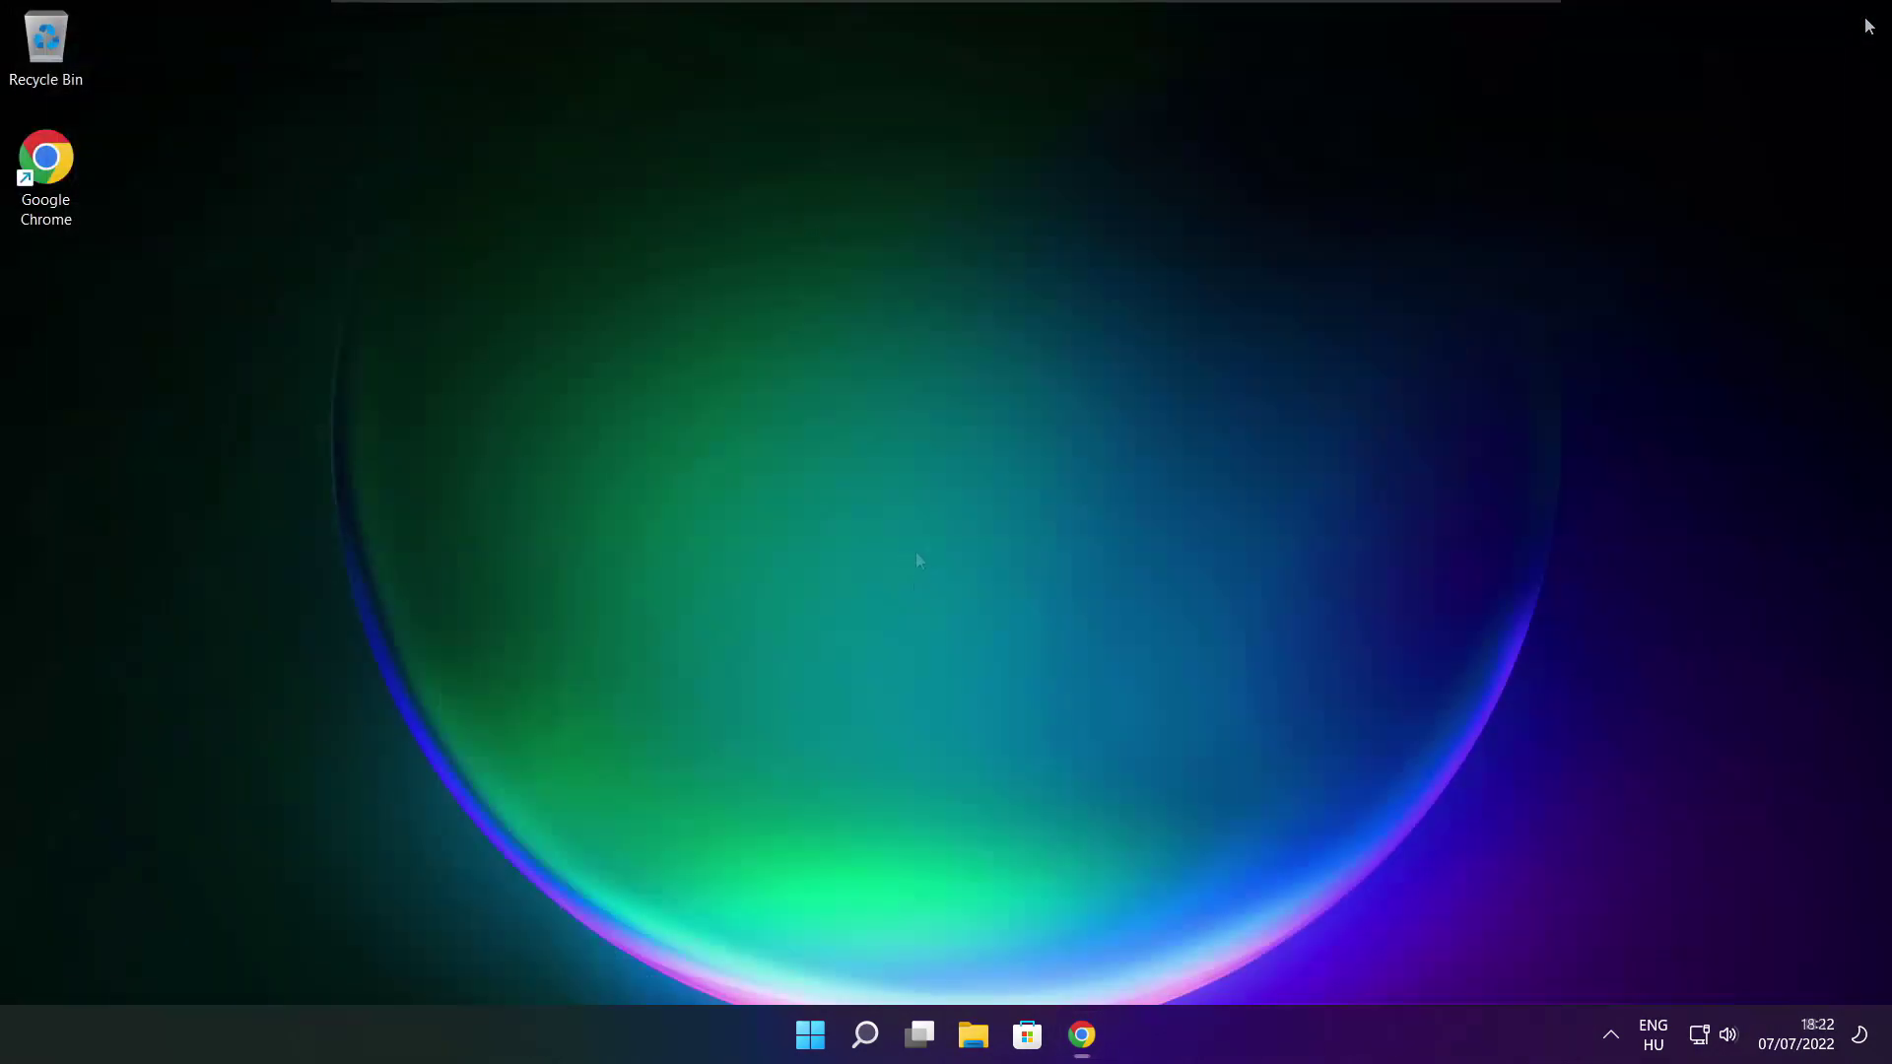
{"action": "right_click", "coordinate": [814, 1039]}
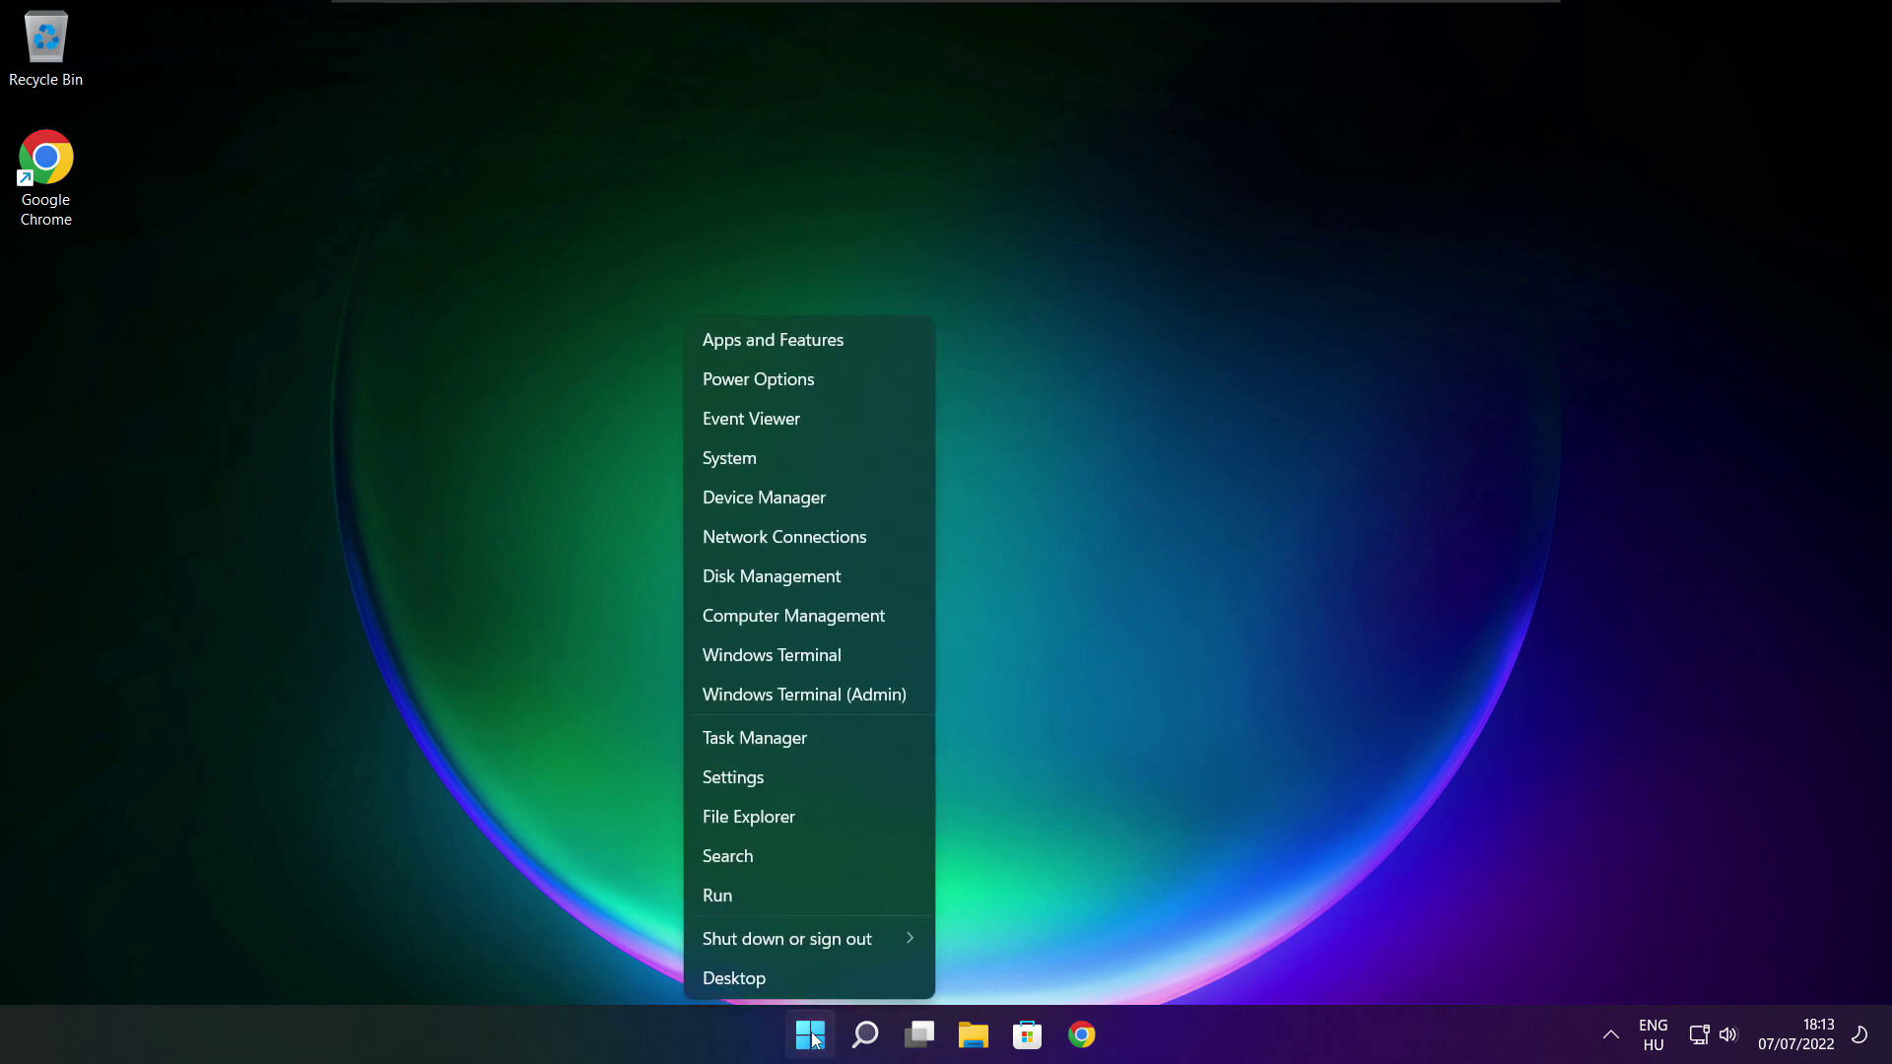
{"action": "left_click", "coordinate": [813, 737]}
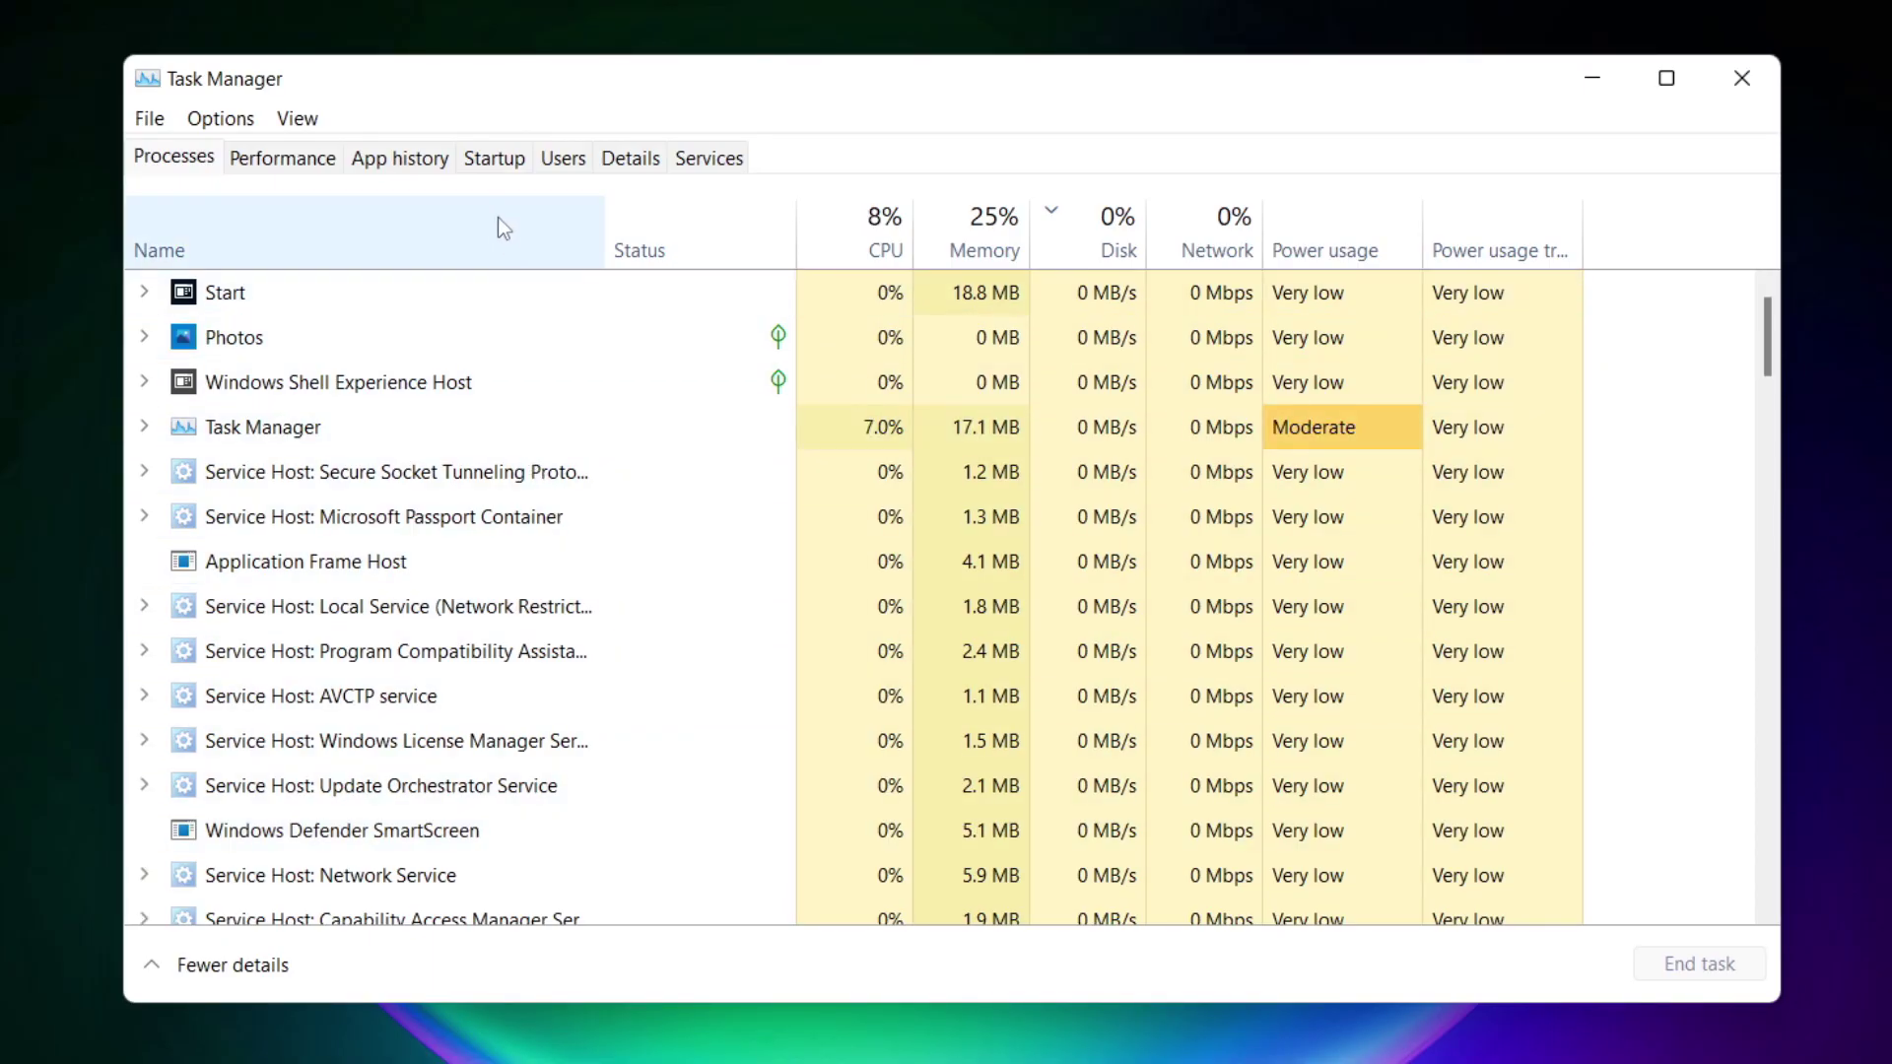
- On the Startup tab, disable Cortana, Microsoft Edge, Microsoft Teams and Terminal
{"action": "left_click", "coordinate": [500, 164]}
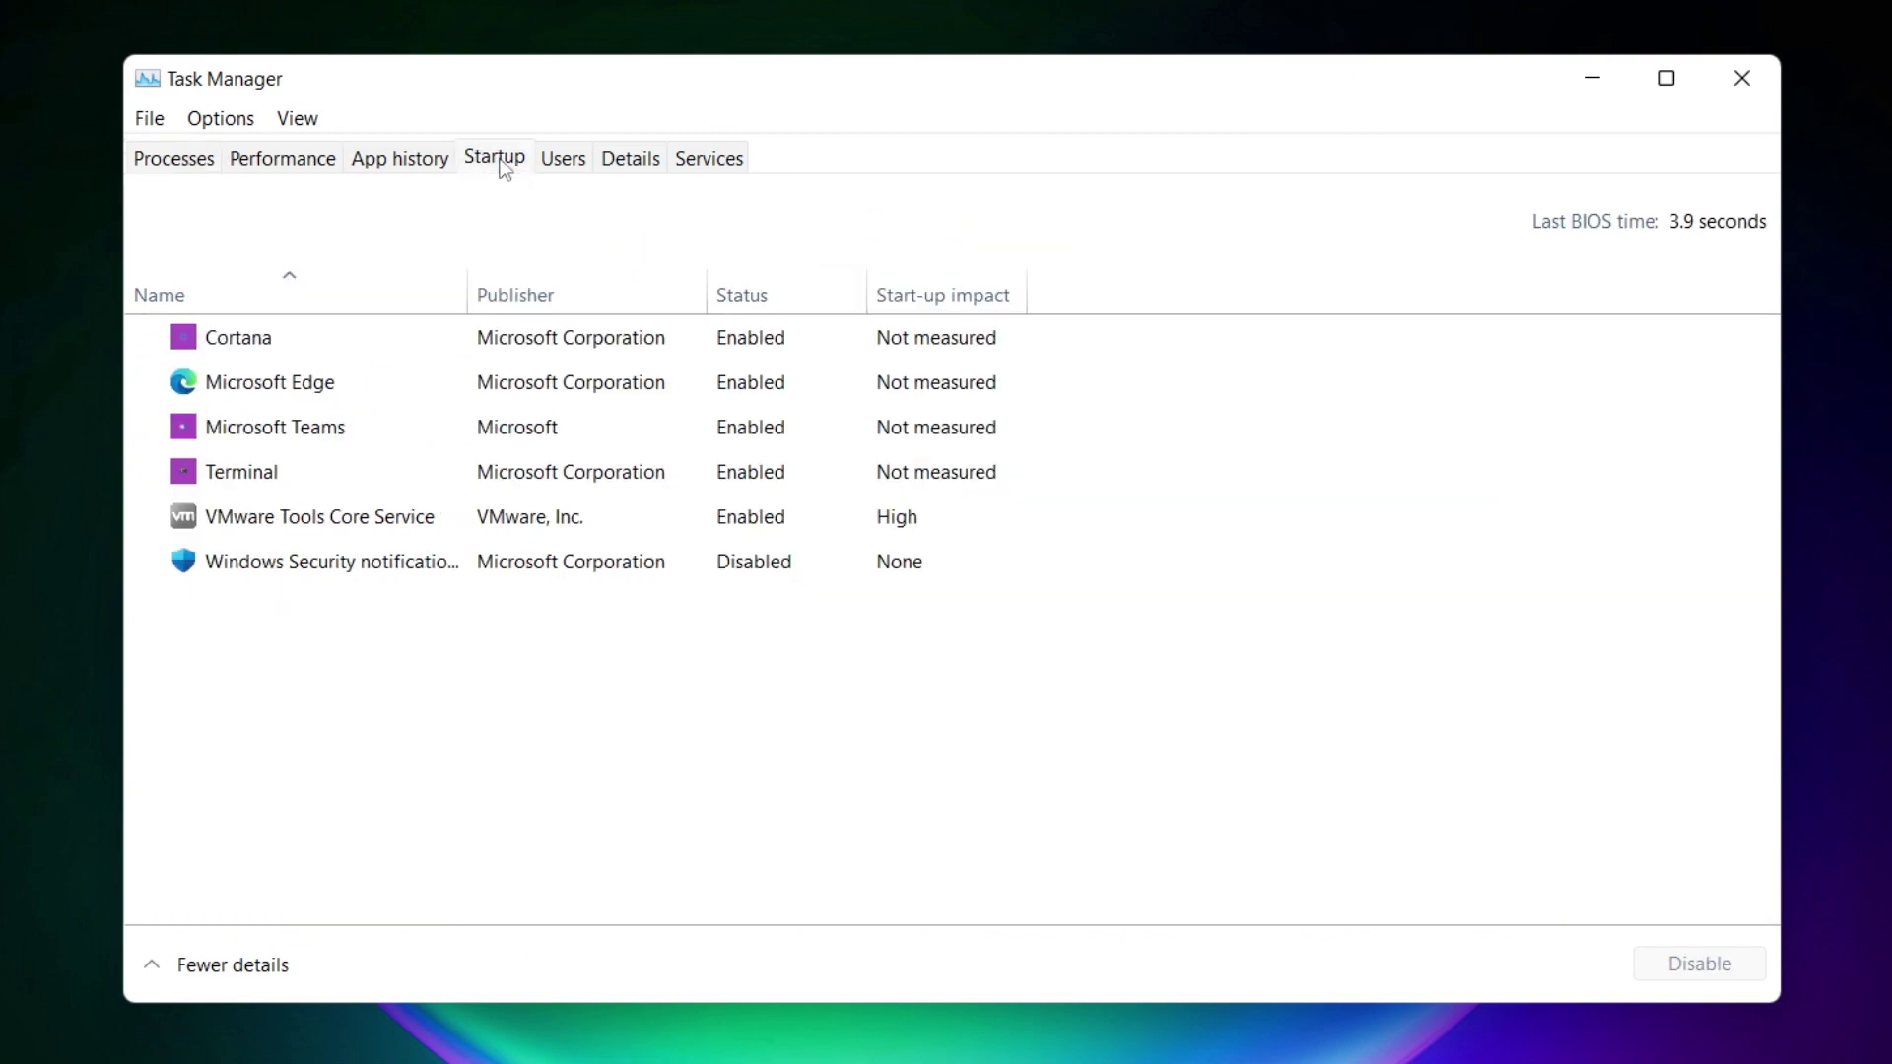
{"action": "left_click", "coordinate": [536, 353]}
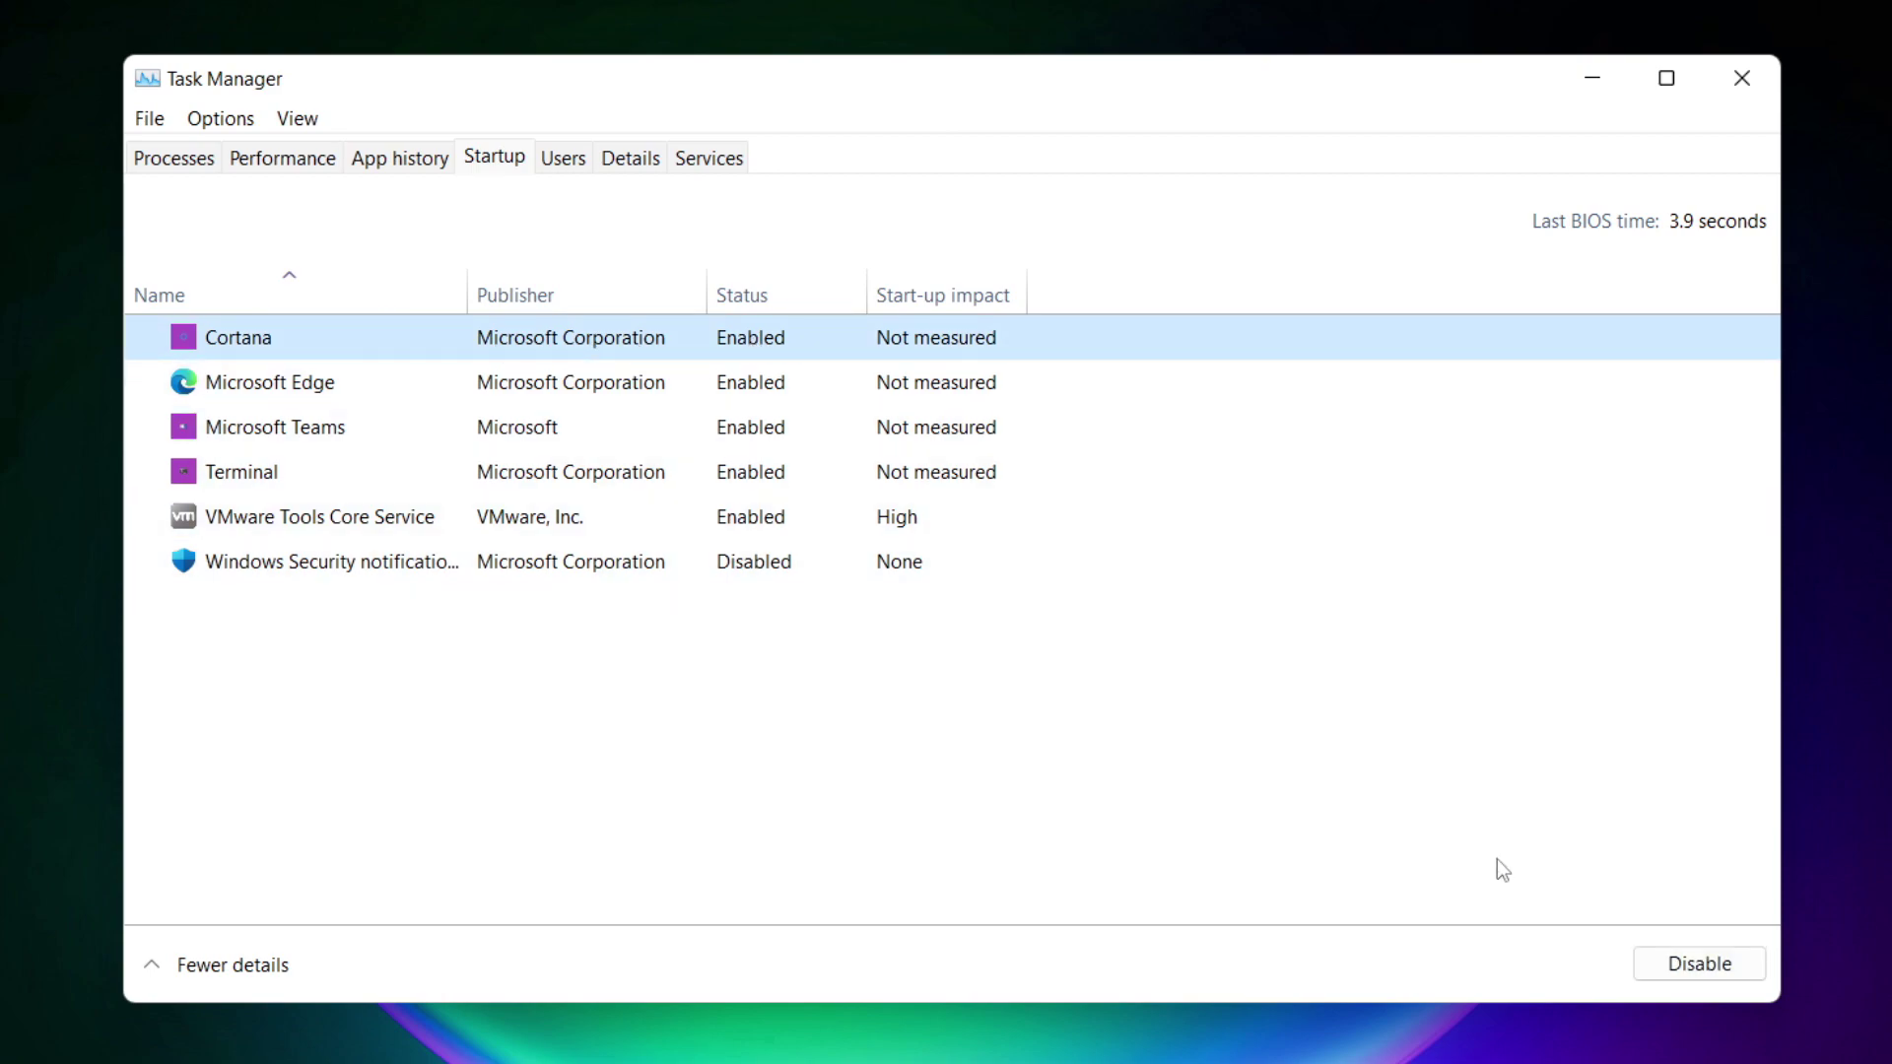
{"action": "left_click", "coordinate": [1700, 973]}
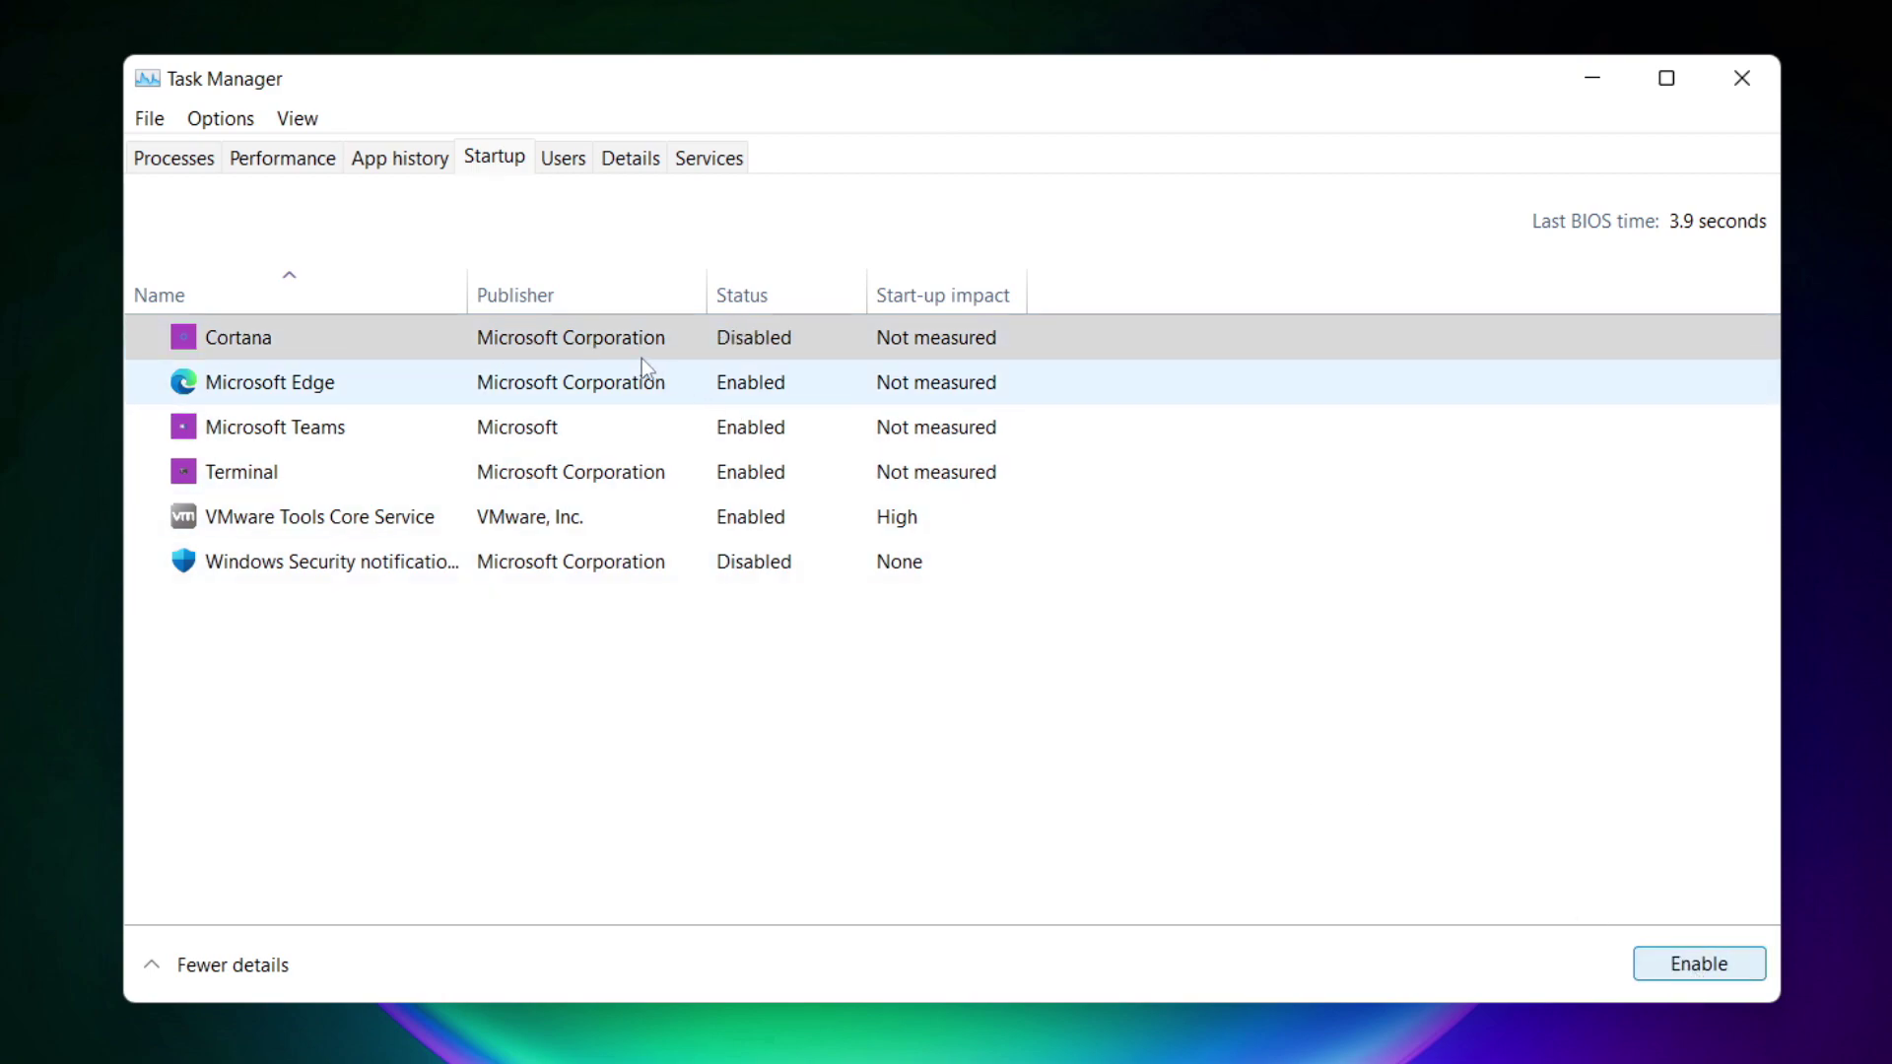
{"action": "left_click", "coordinate": [515, 400]}
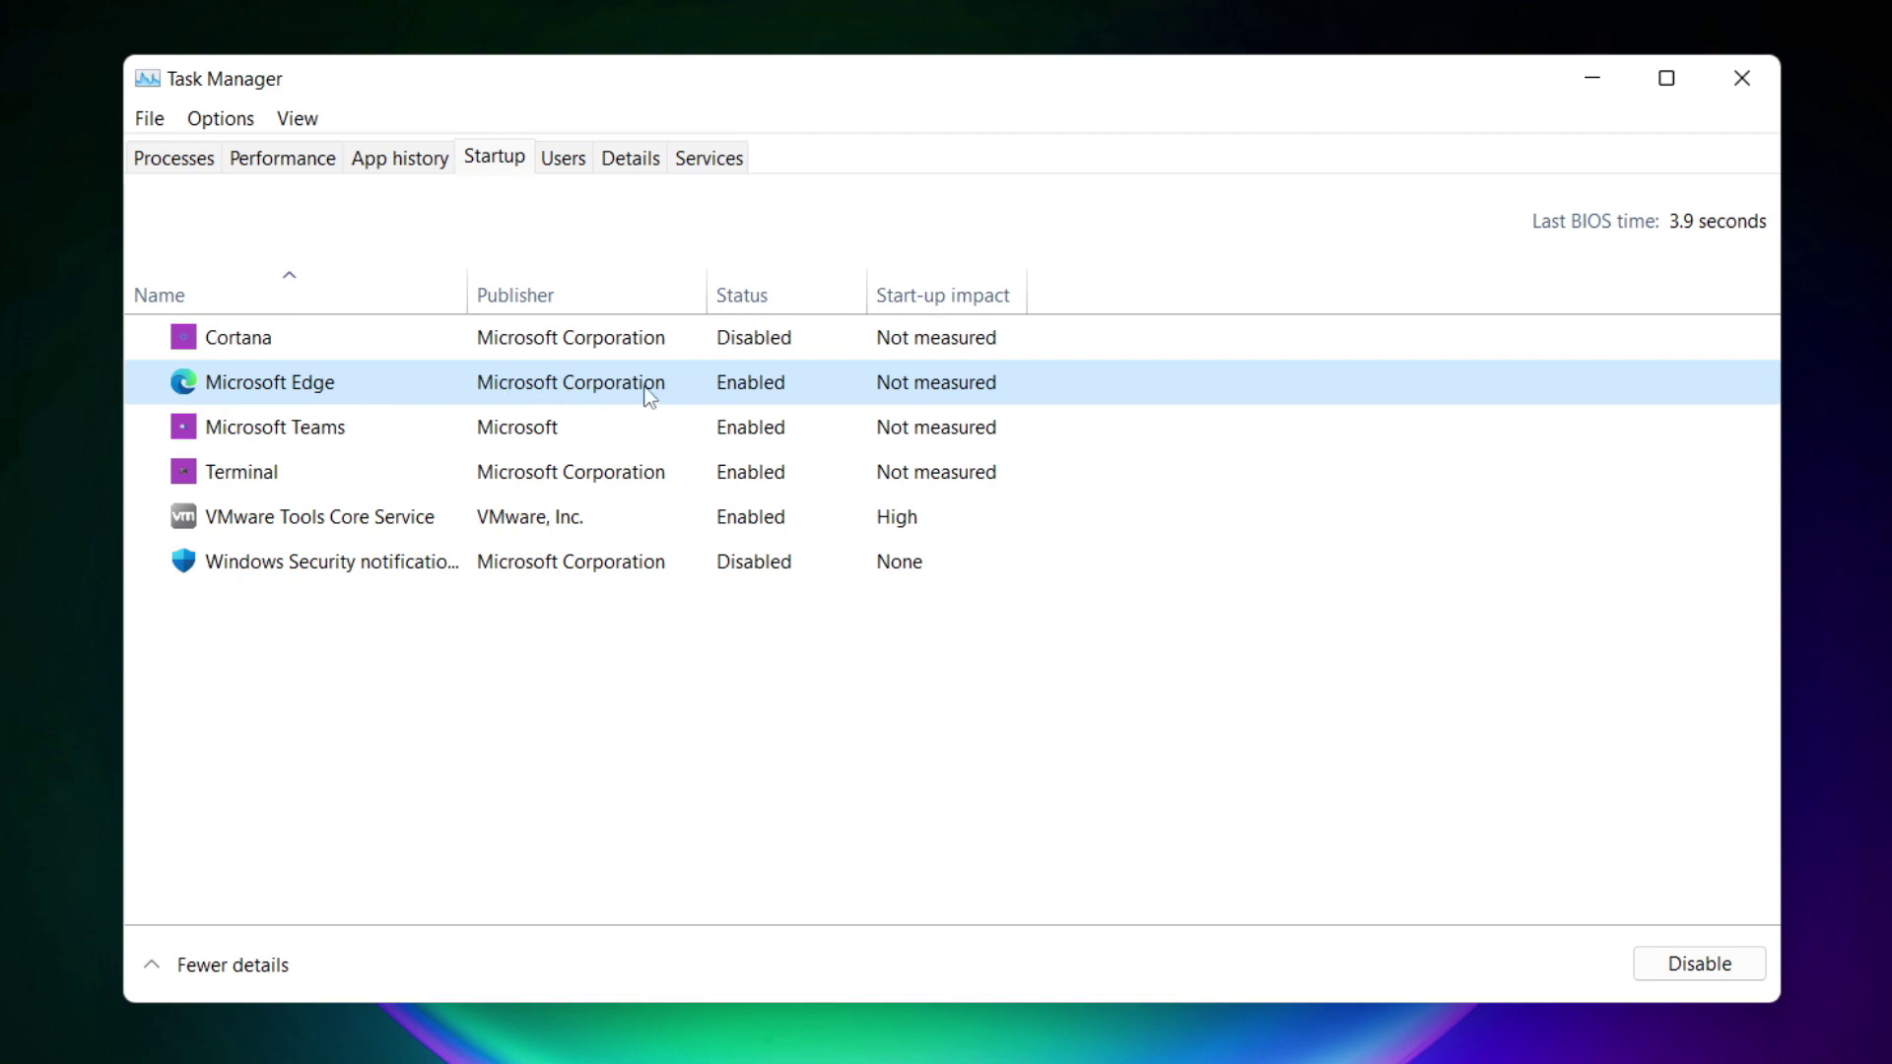
{"action": "left_click", "coordinate": [1711, 980]}
{"action": "left_click", "coordinate": [785, 434]}
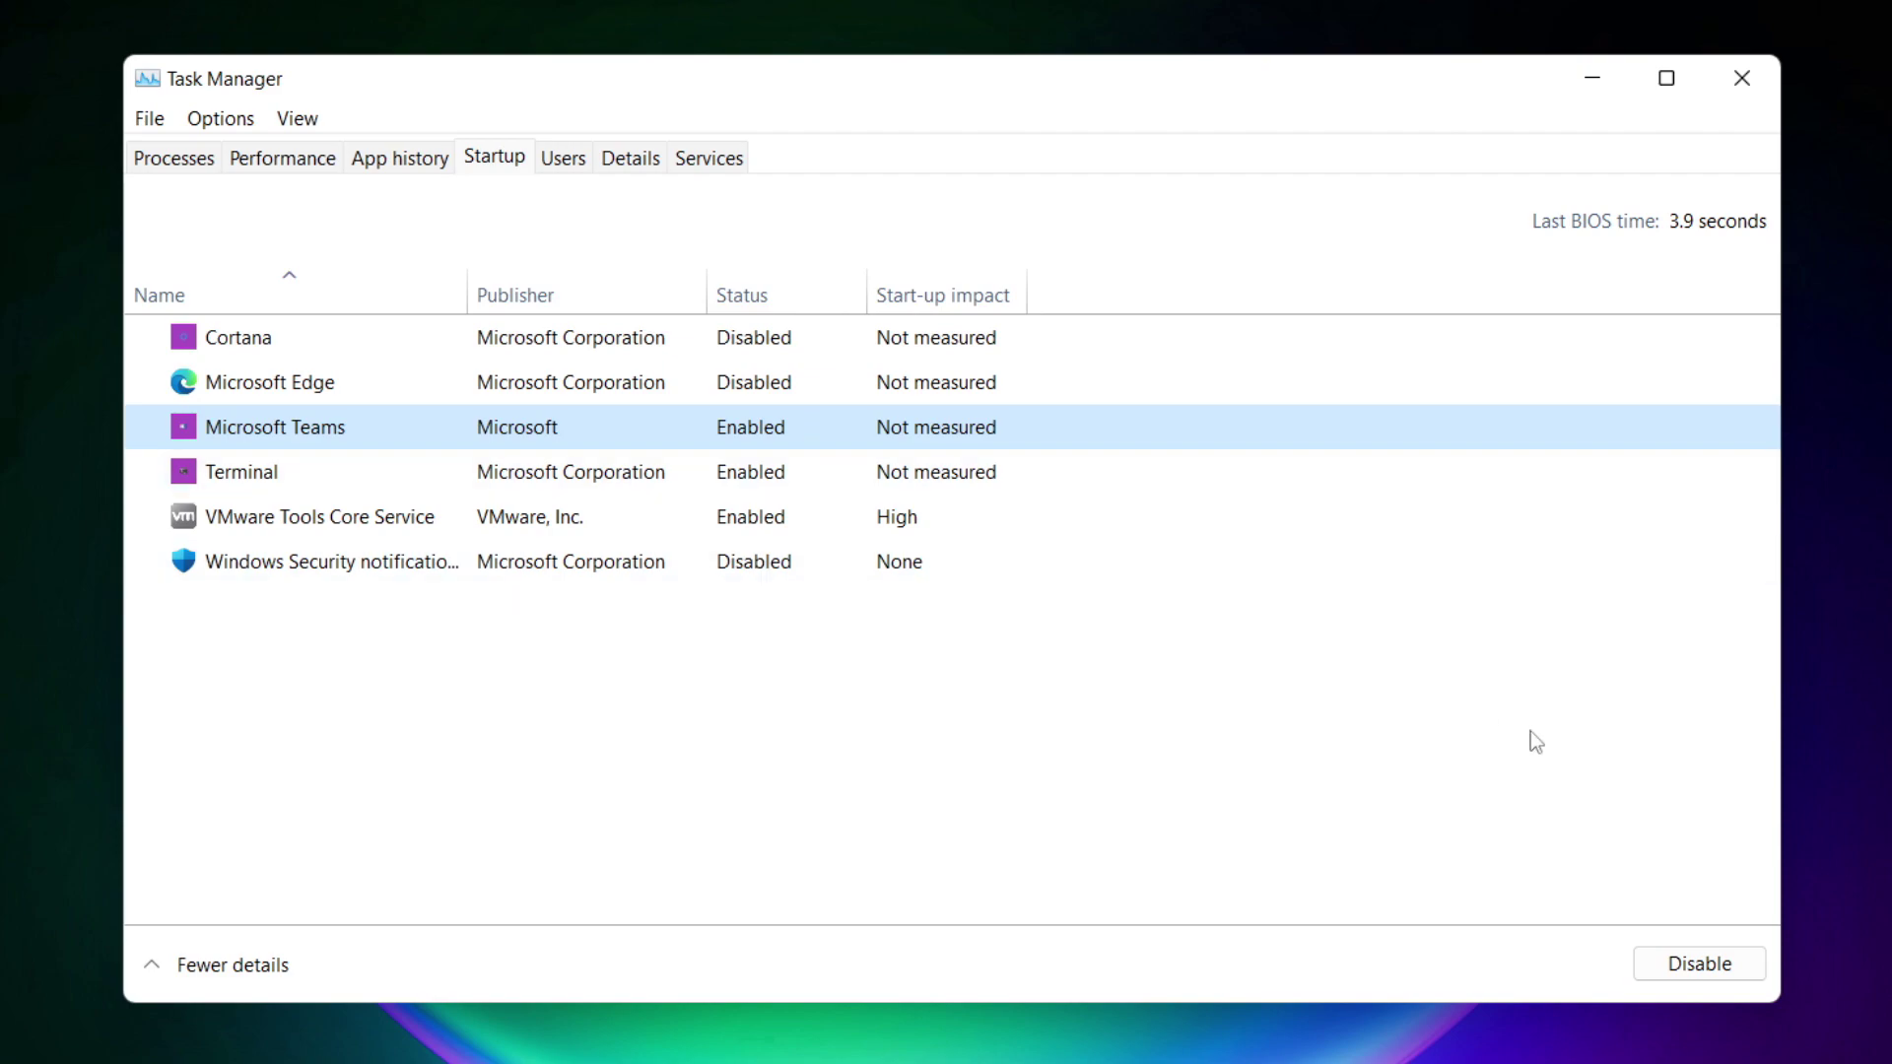
{"action": "left_click", "coordinate": [1732, 981]}
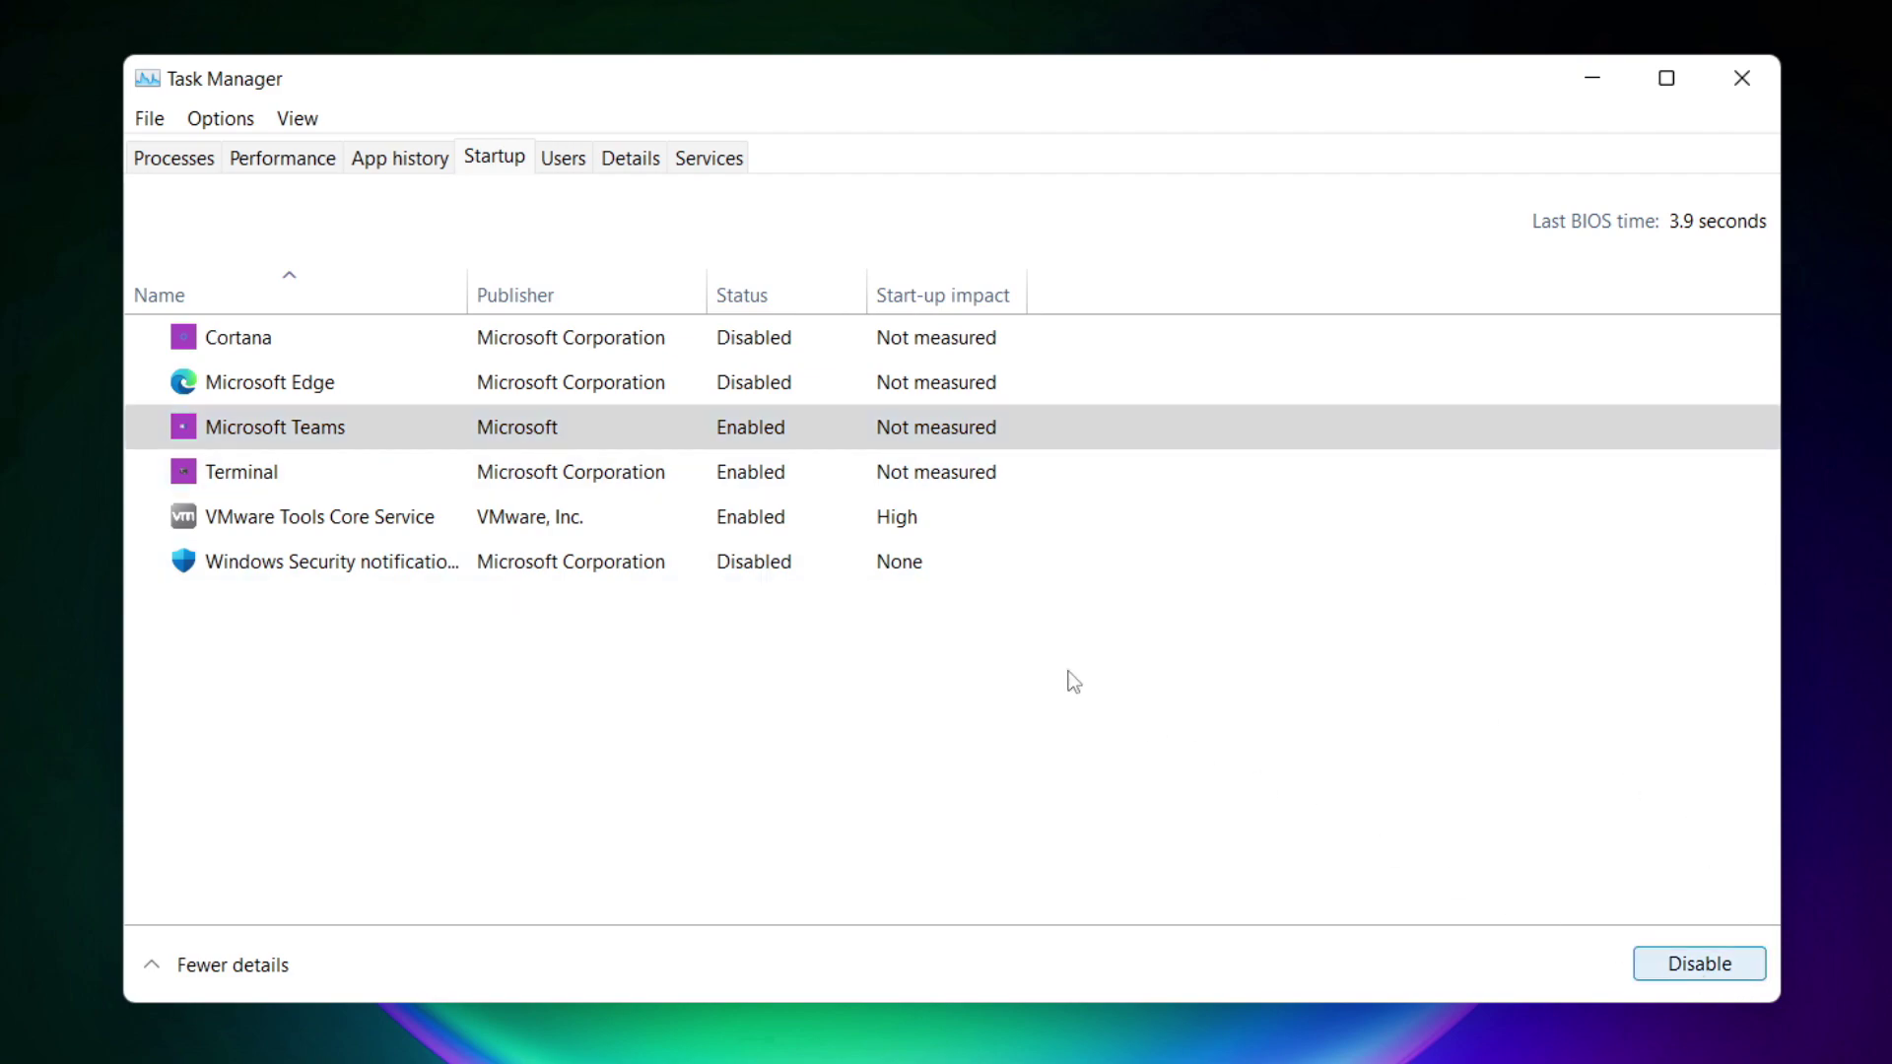
{"action": "left_click", "coordinate": [630, 481]}
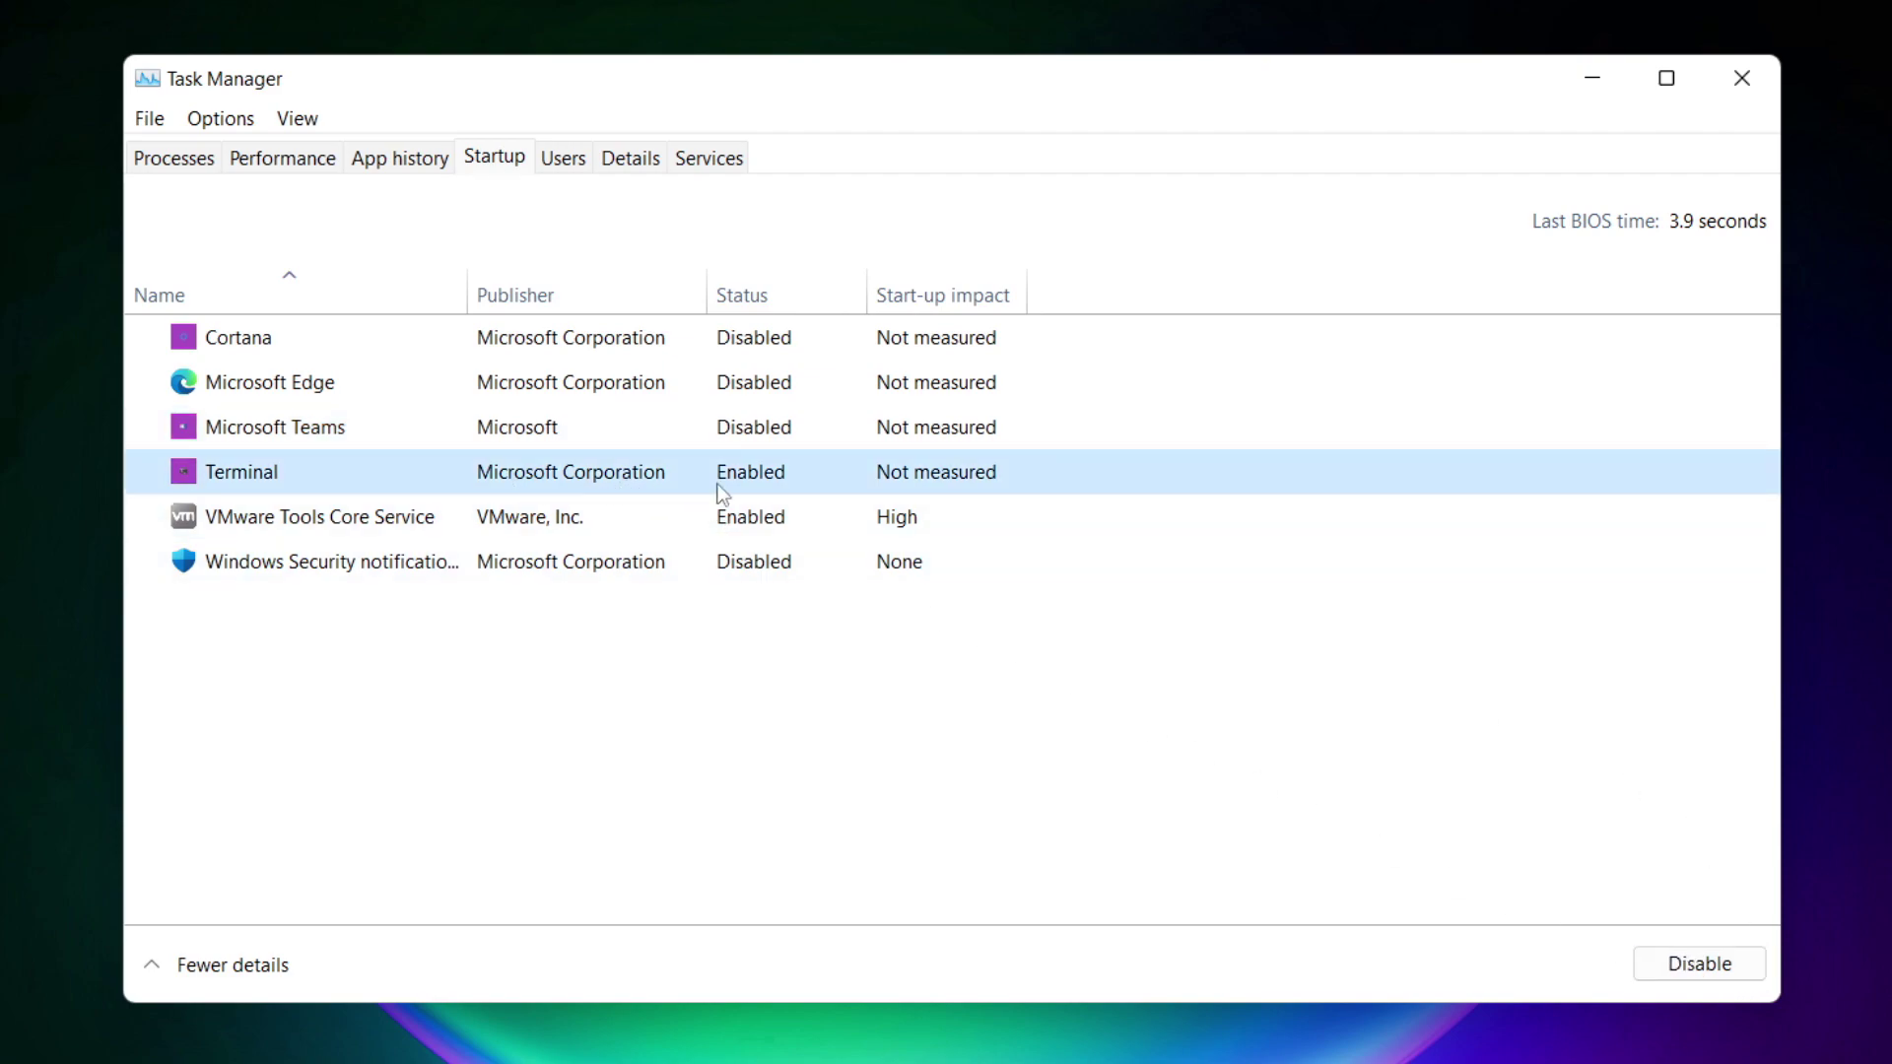
{"action": "left_click", "coordinate": [1728, 974]}
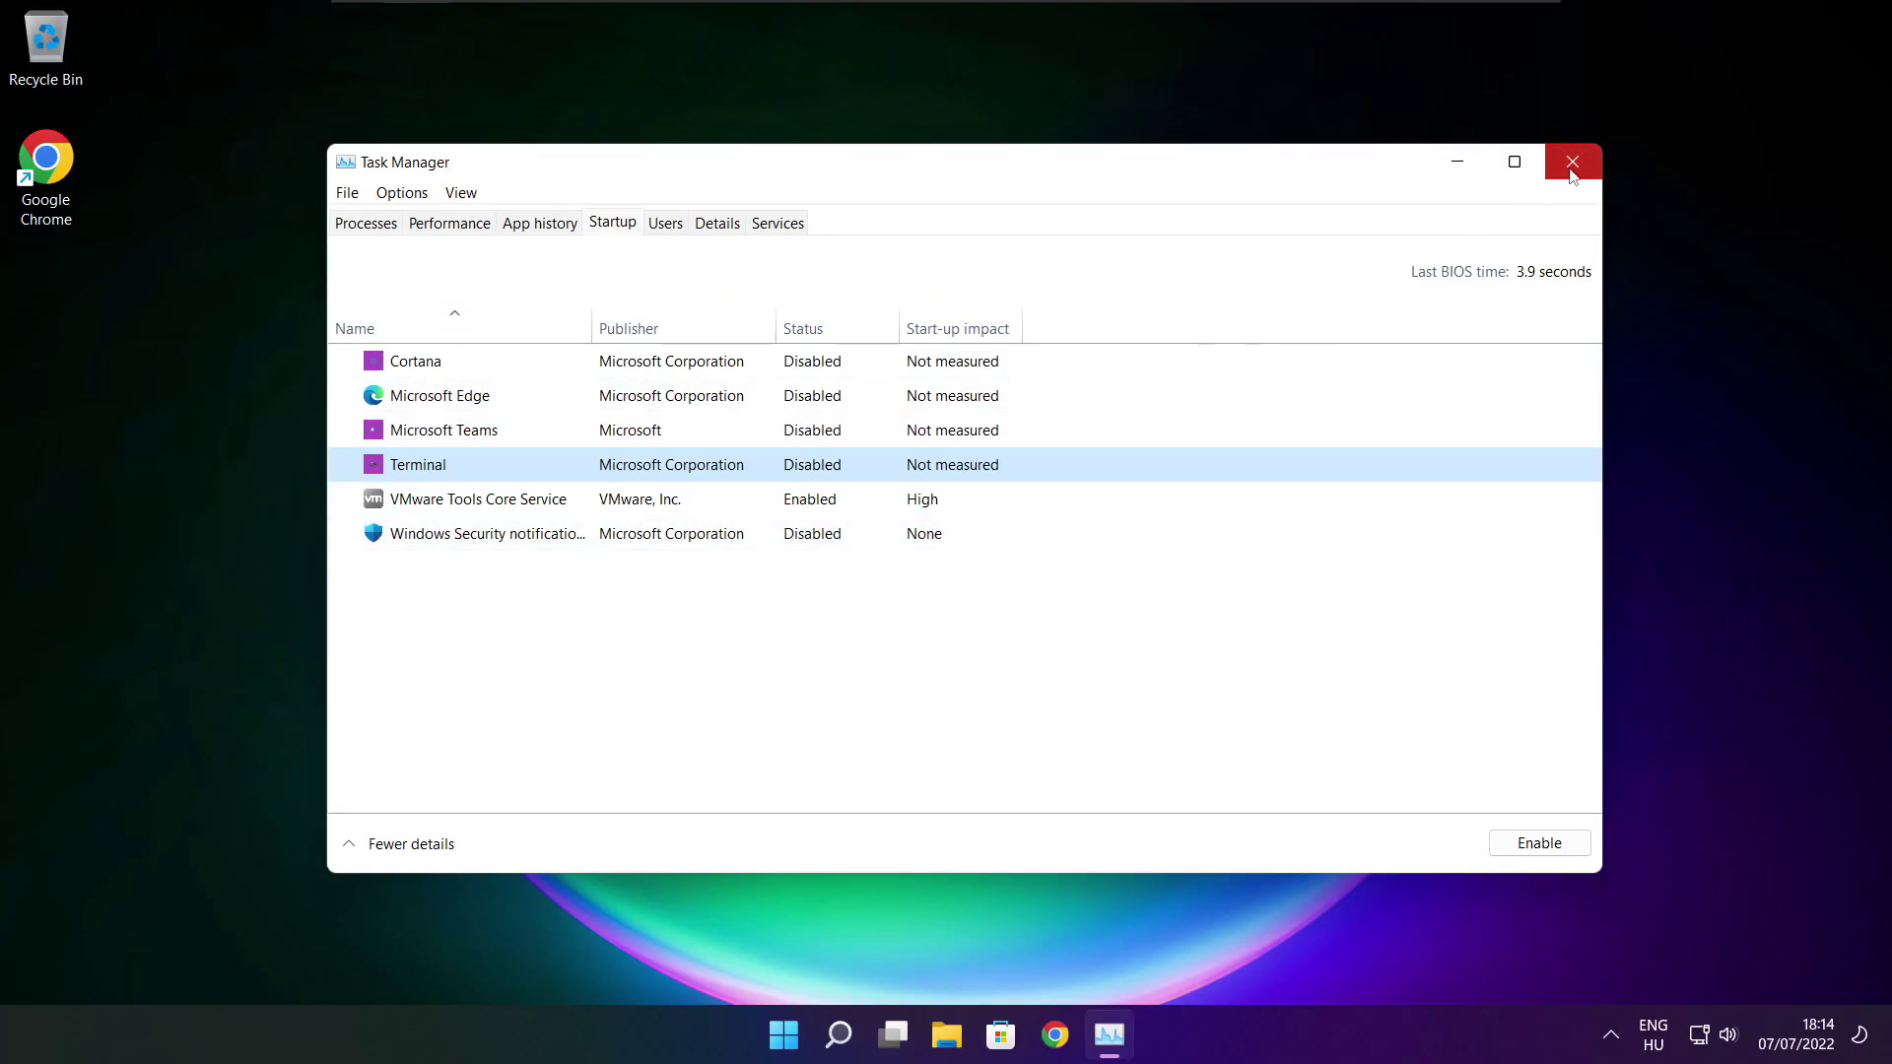
- Close Task Manager and launch Command Prompt as administrator by searching for cmd
{"action": "left_click", "coordinate": [1572, 162]}
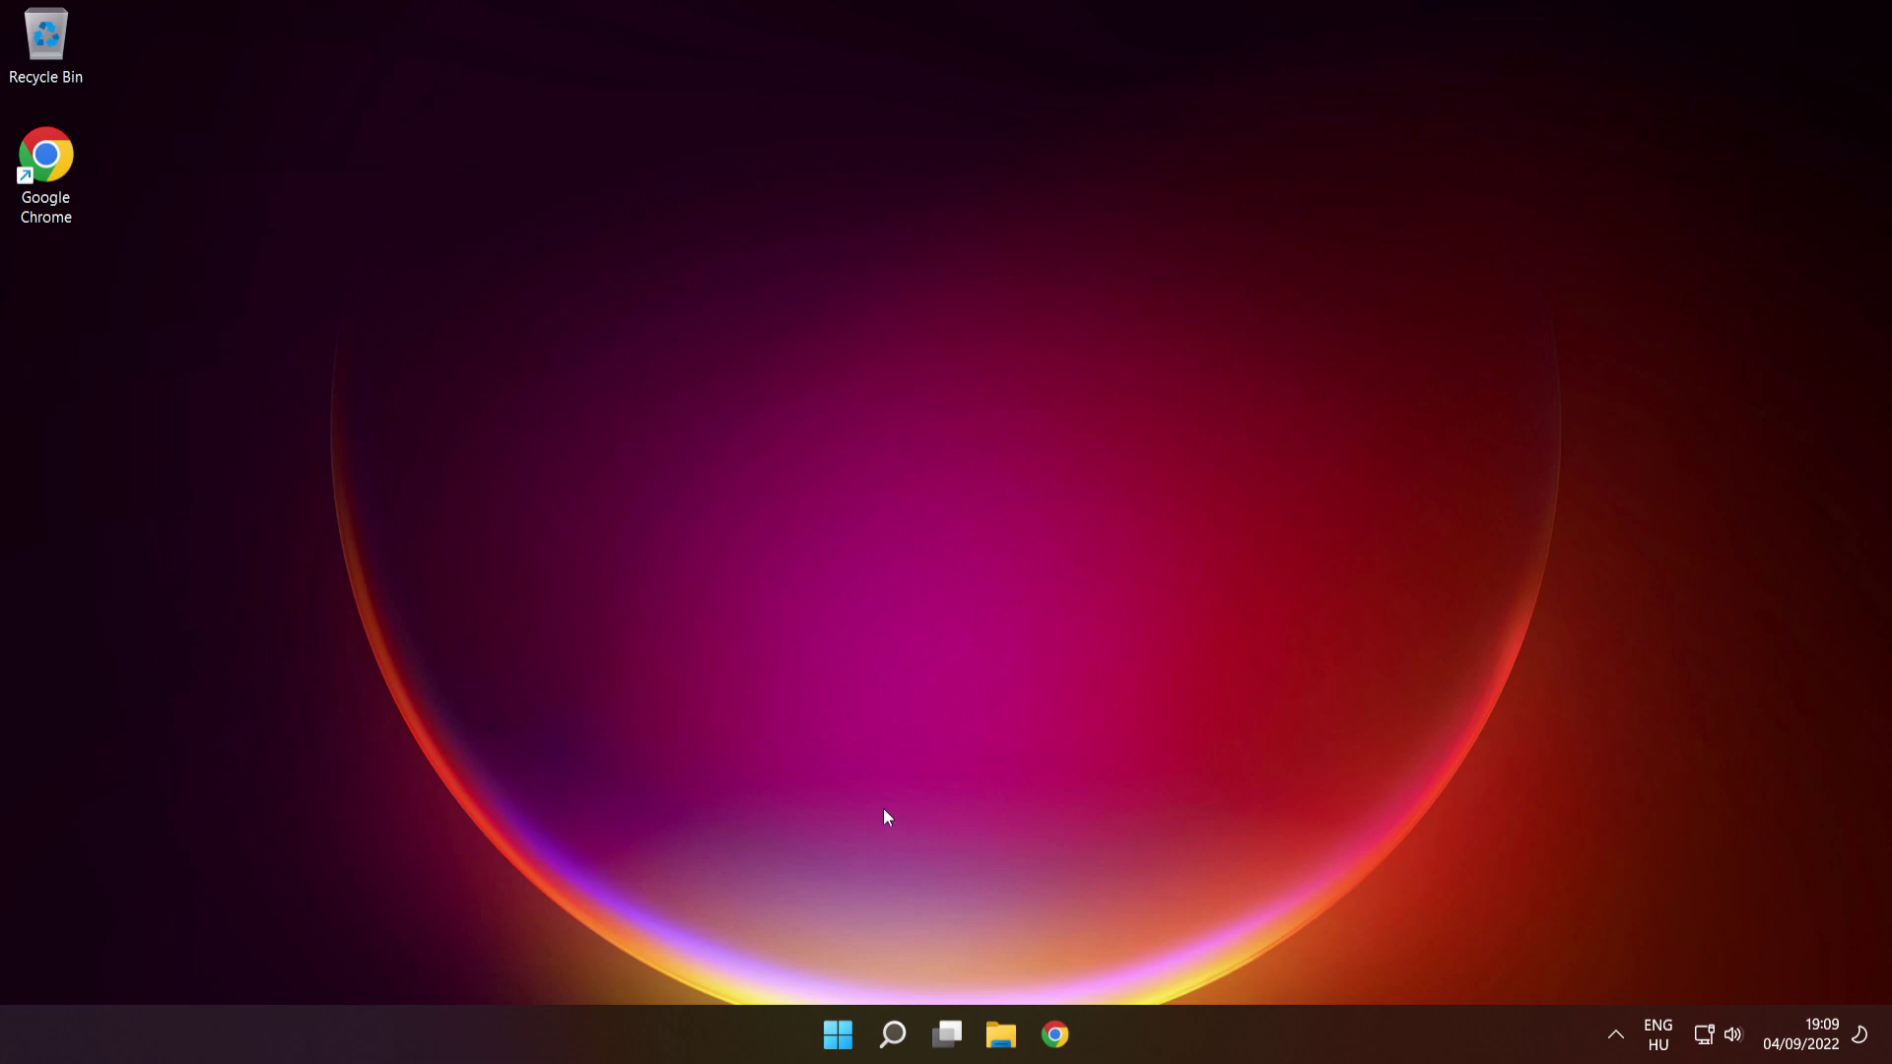
{"action": "mouse_move", "coordinate": [884, 1050]}
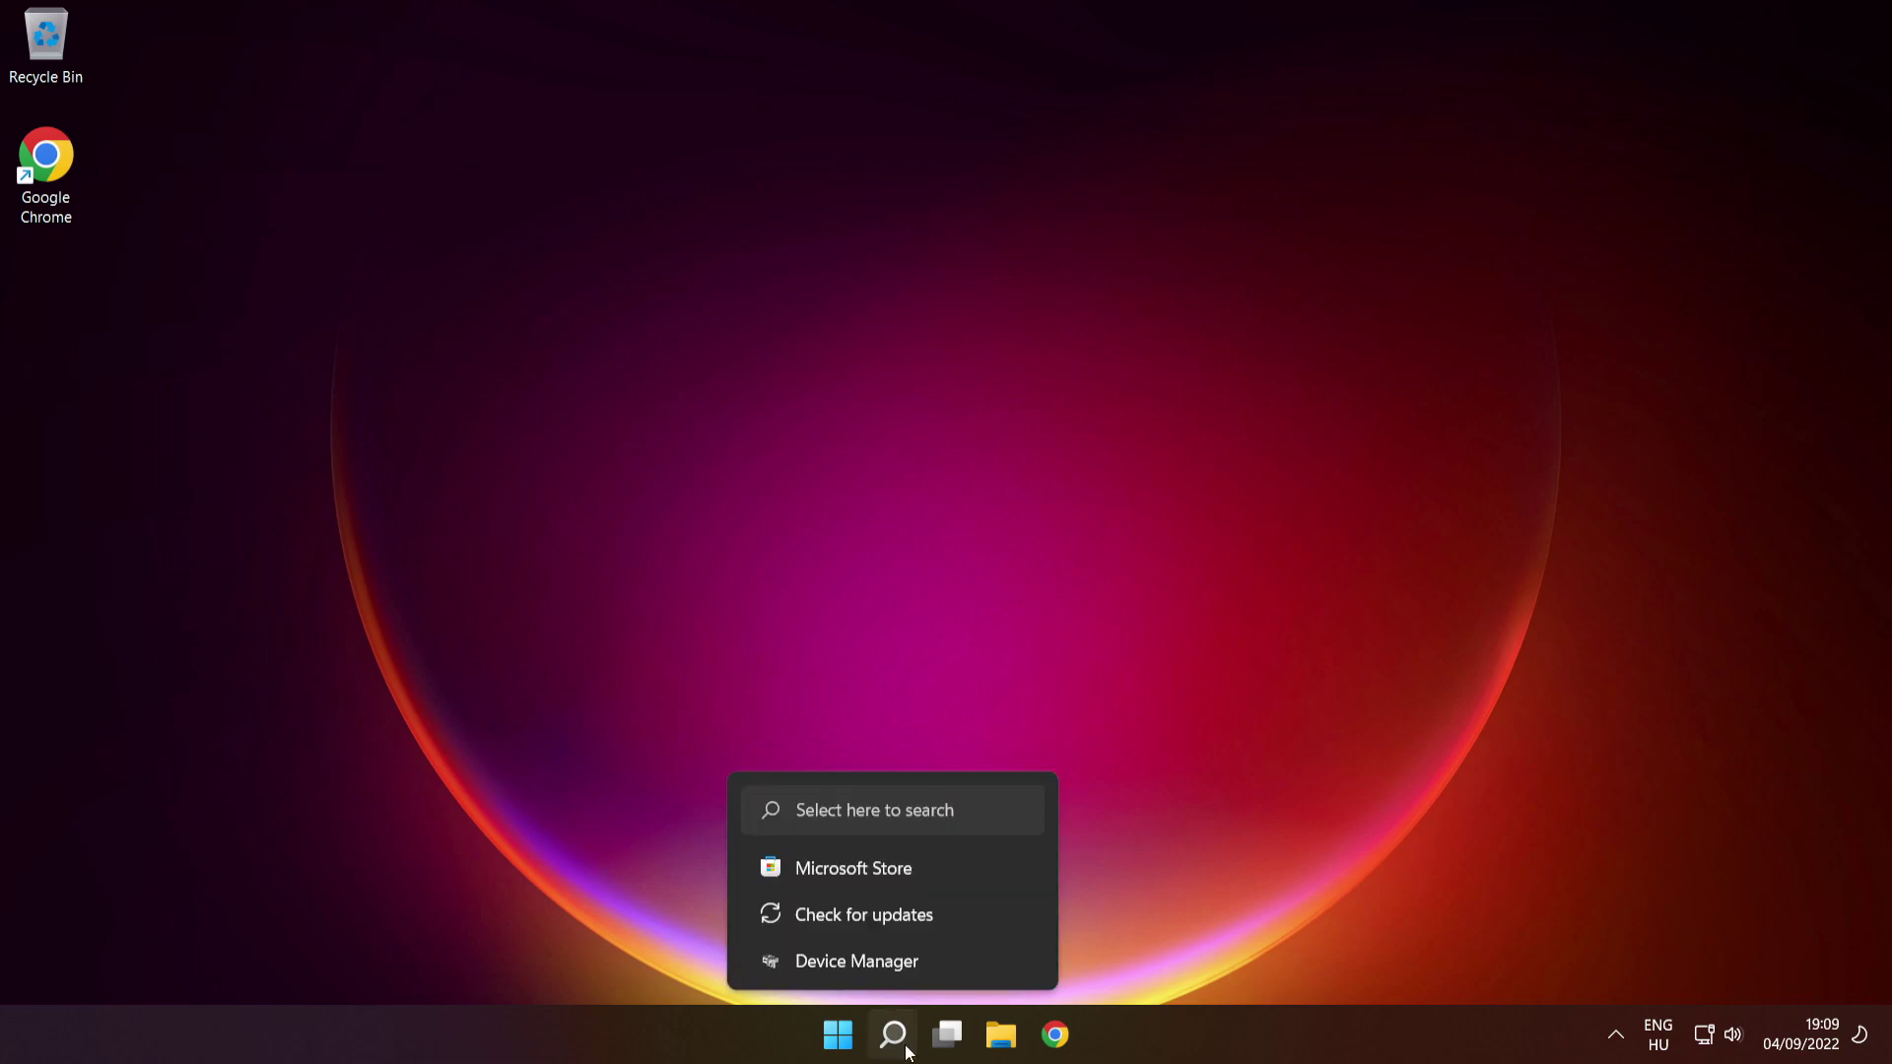
{"action": "left_click", "coordinate": [894, 1037]}
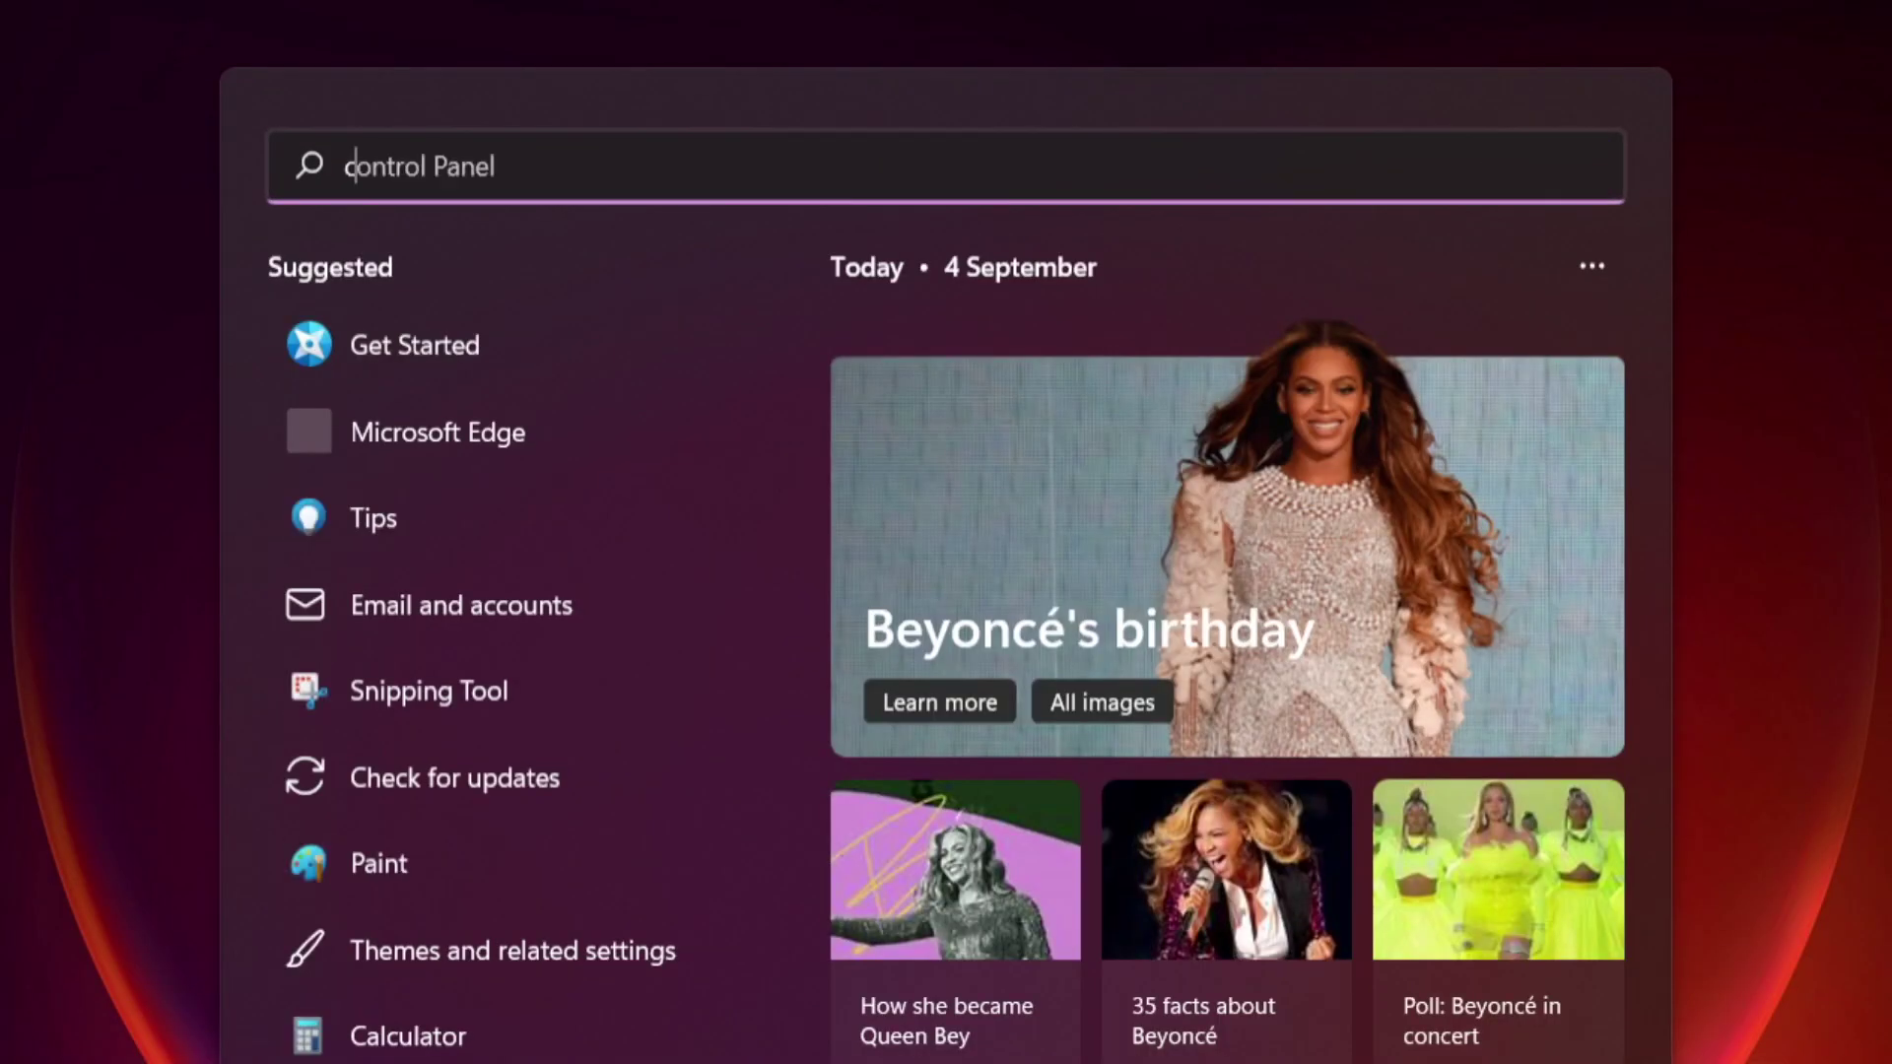
{"action": "type", "text": "cmd"}
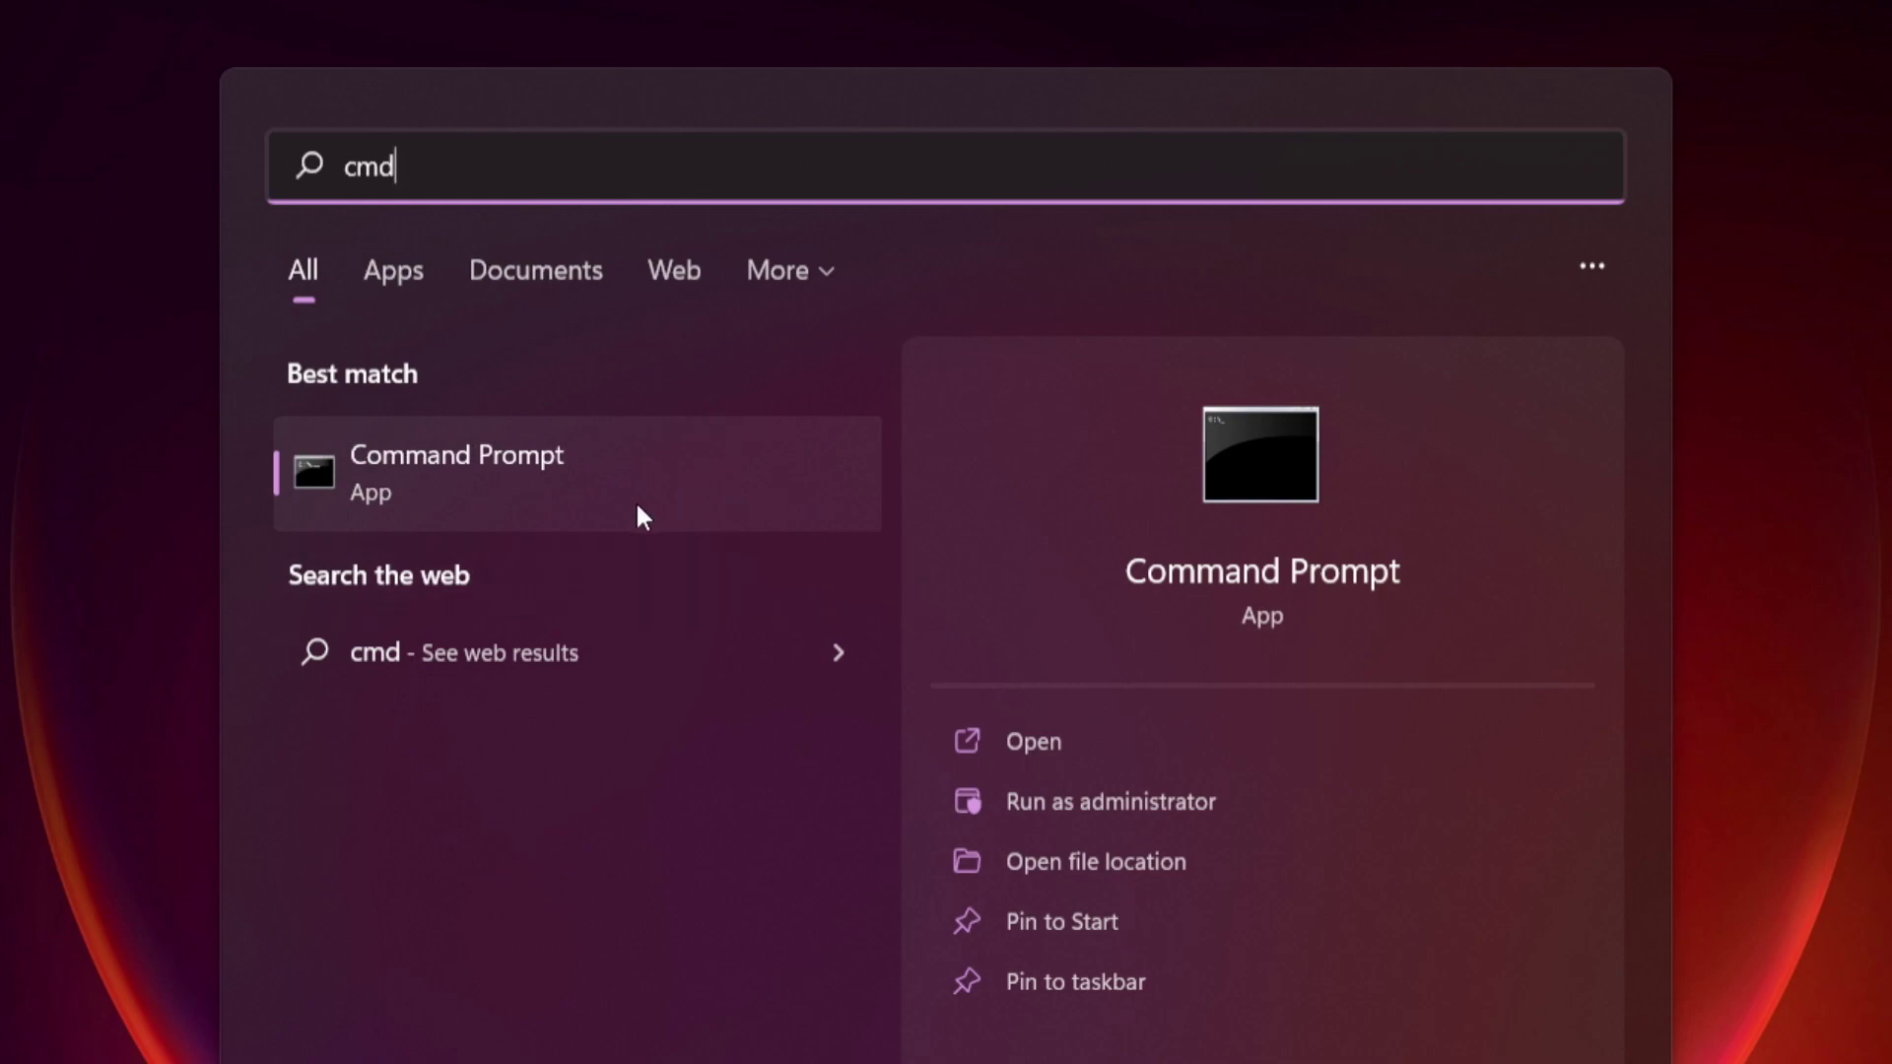
{"action": "right_click", "coordinate": [697, 467]}
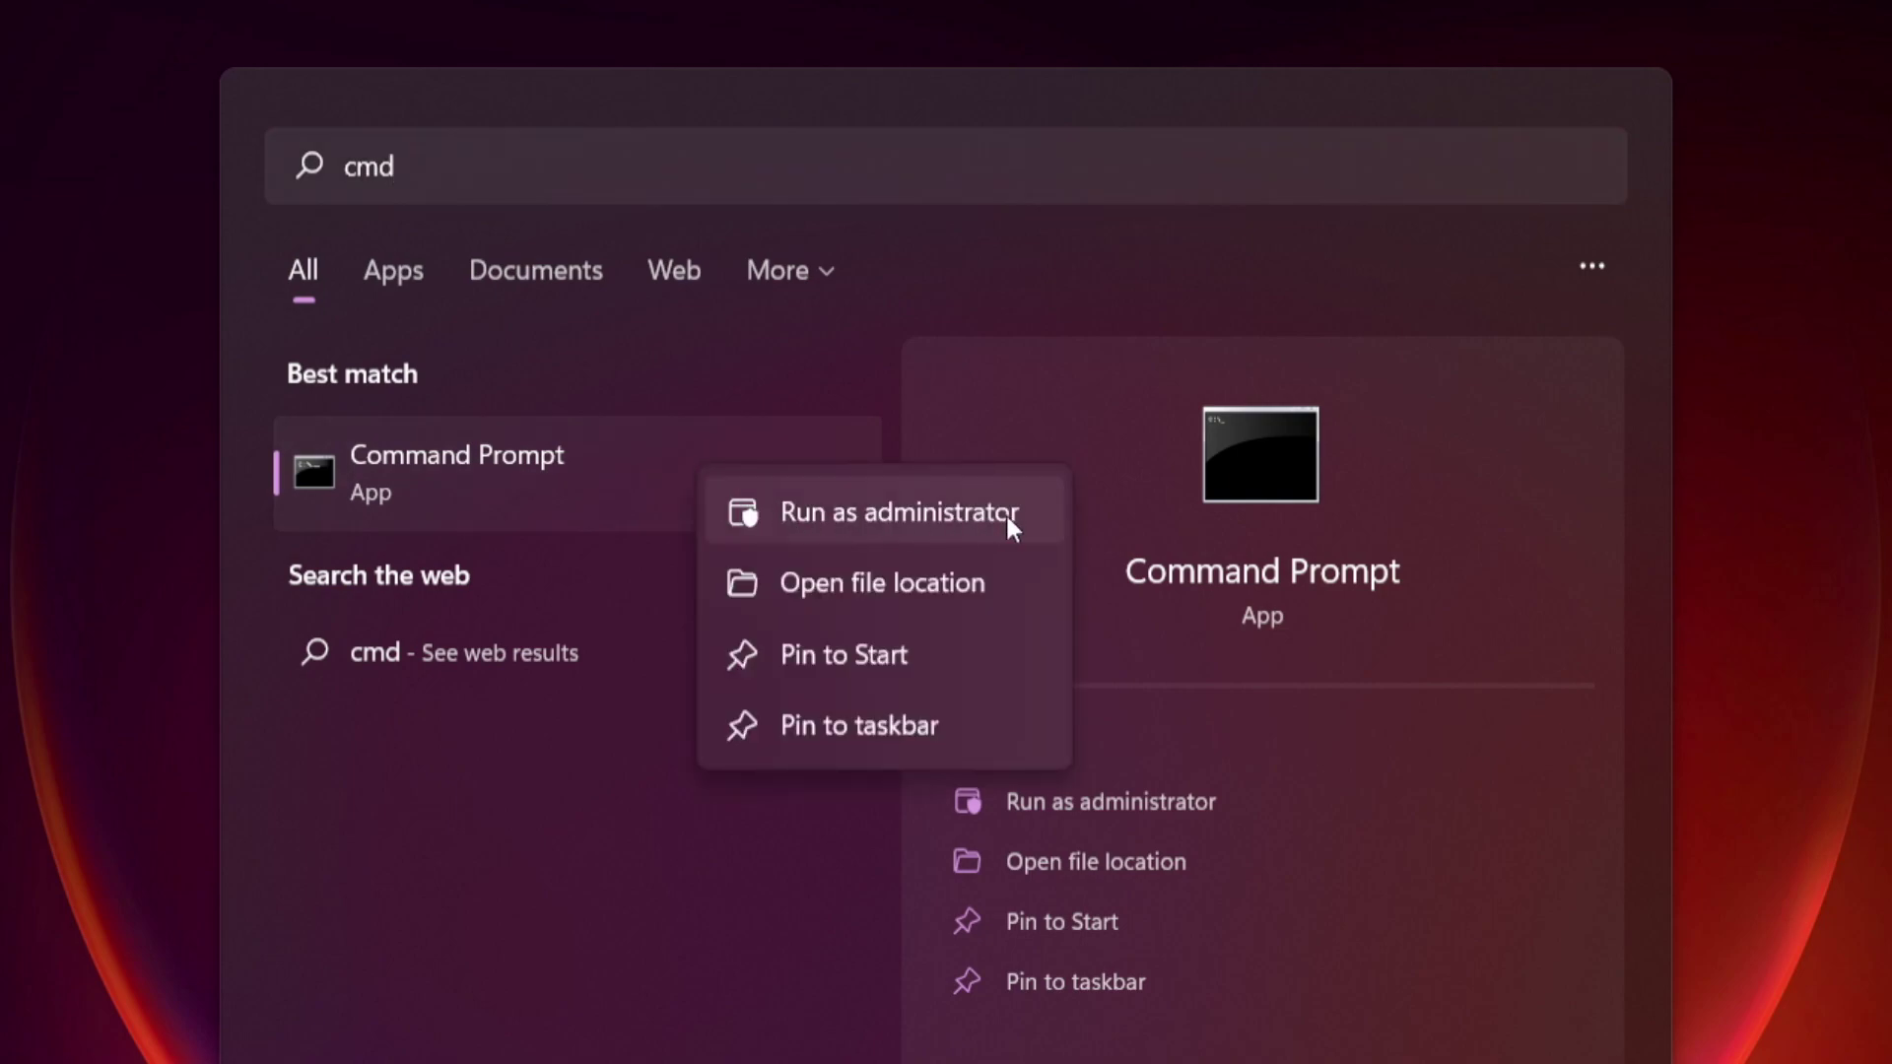
{"action": "left_click", "coordinate": [898, 508]}
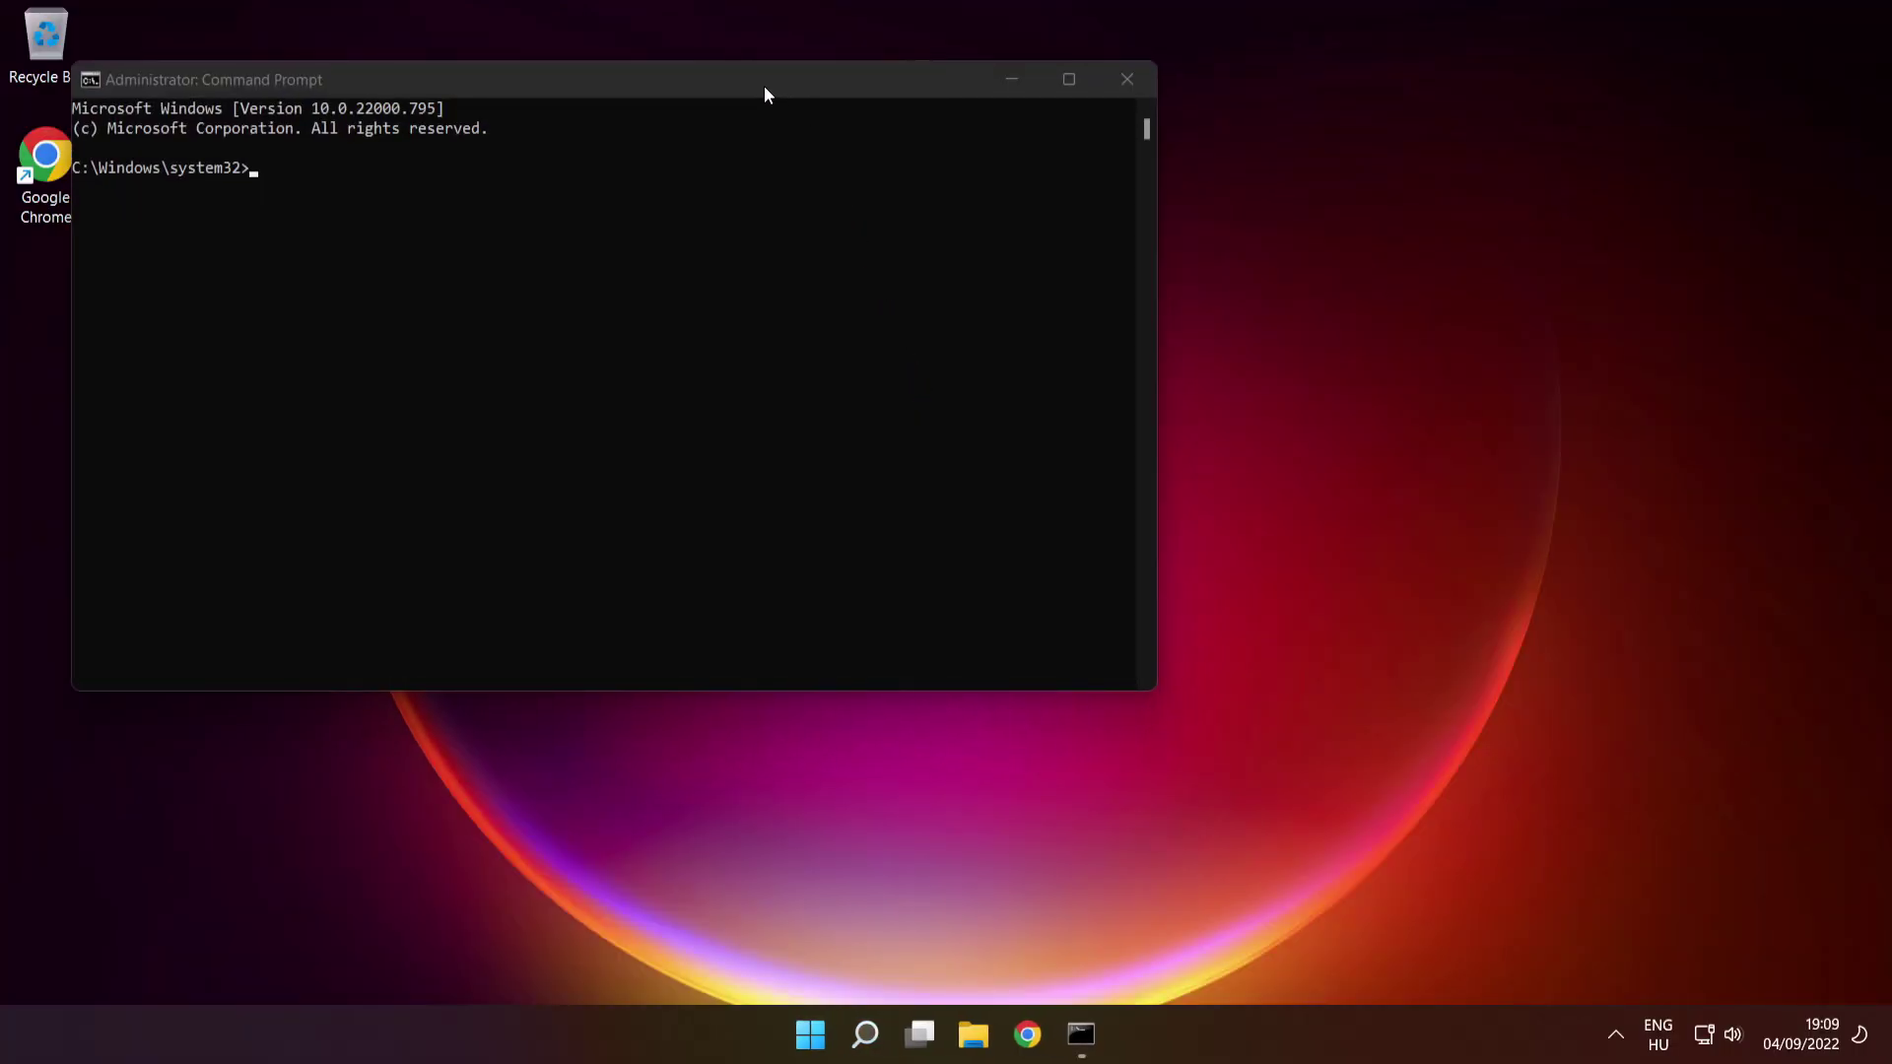
- Centre the admin Command Prompt and run sfc /scannow until verification reaches 100%
{"action": "left_click_drag", "start_coordinate": [762, 83], "coordinate": [1090, 236]}
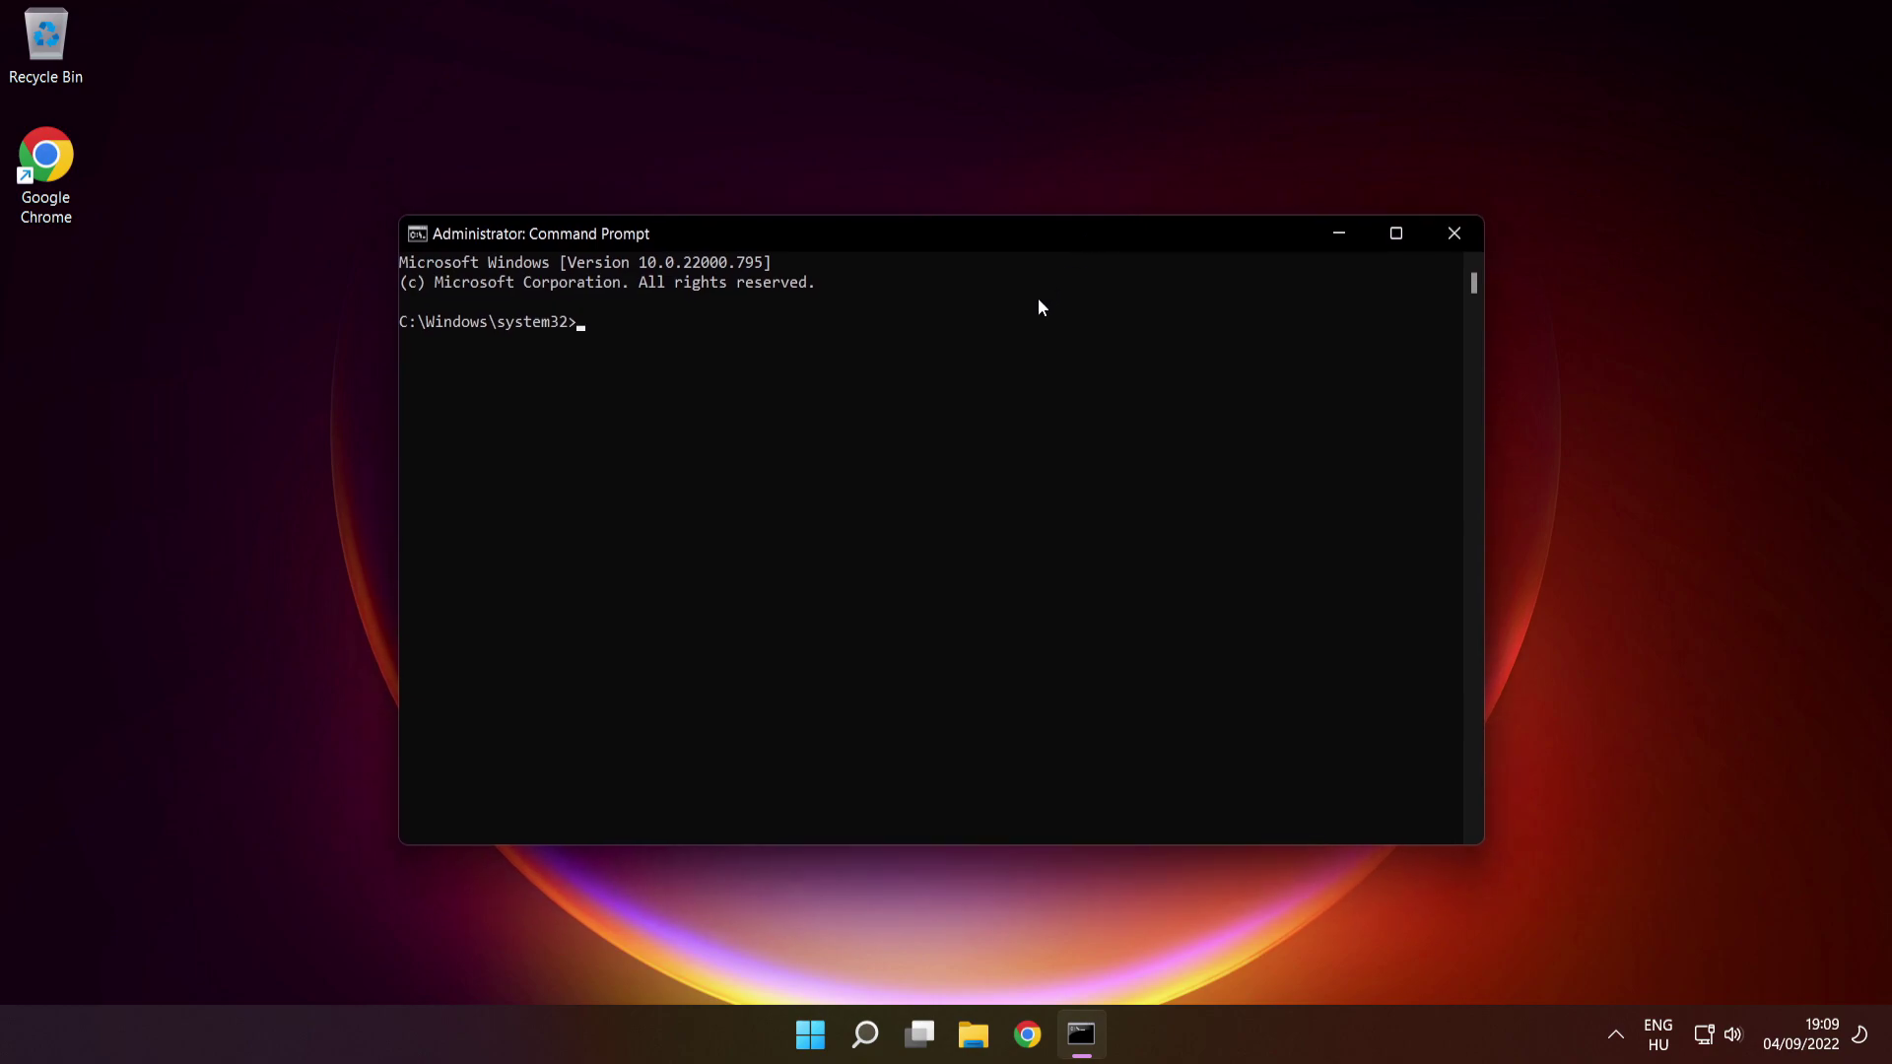
{"action": "type", "text": "sfc /scannow"}
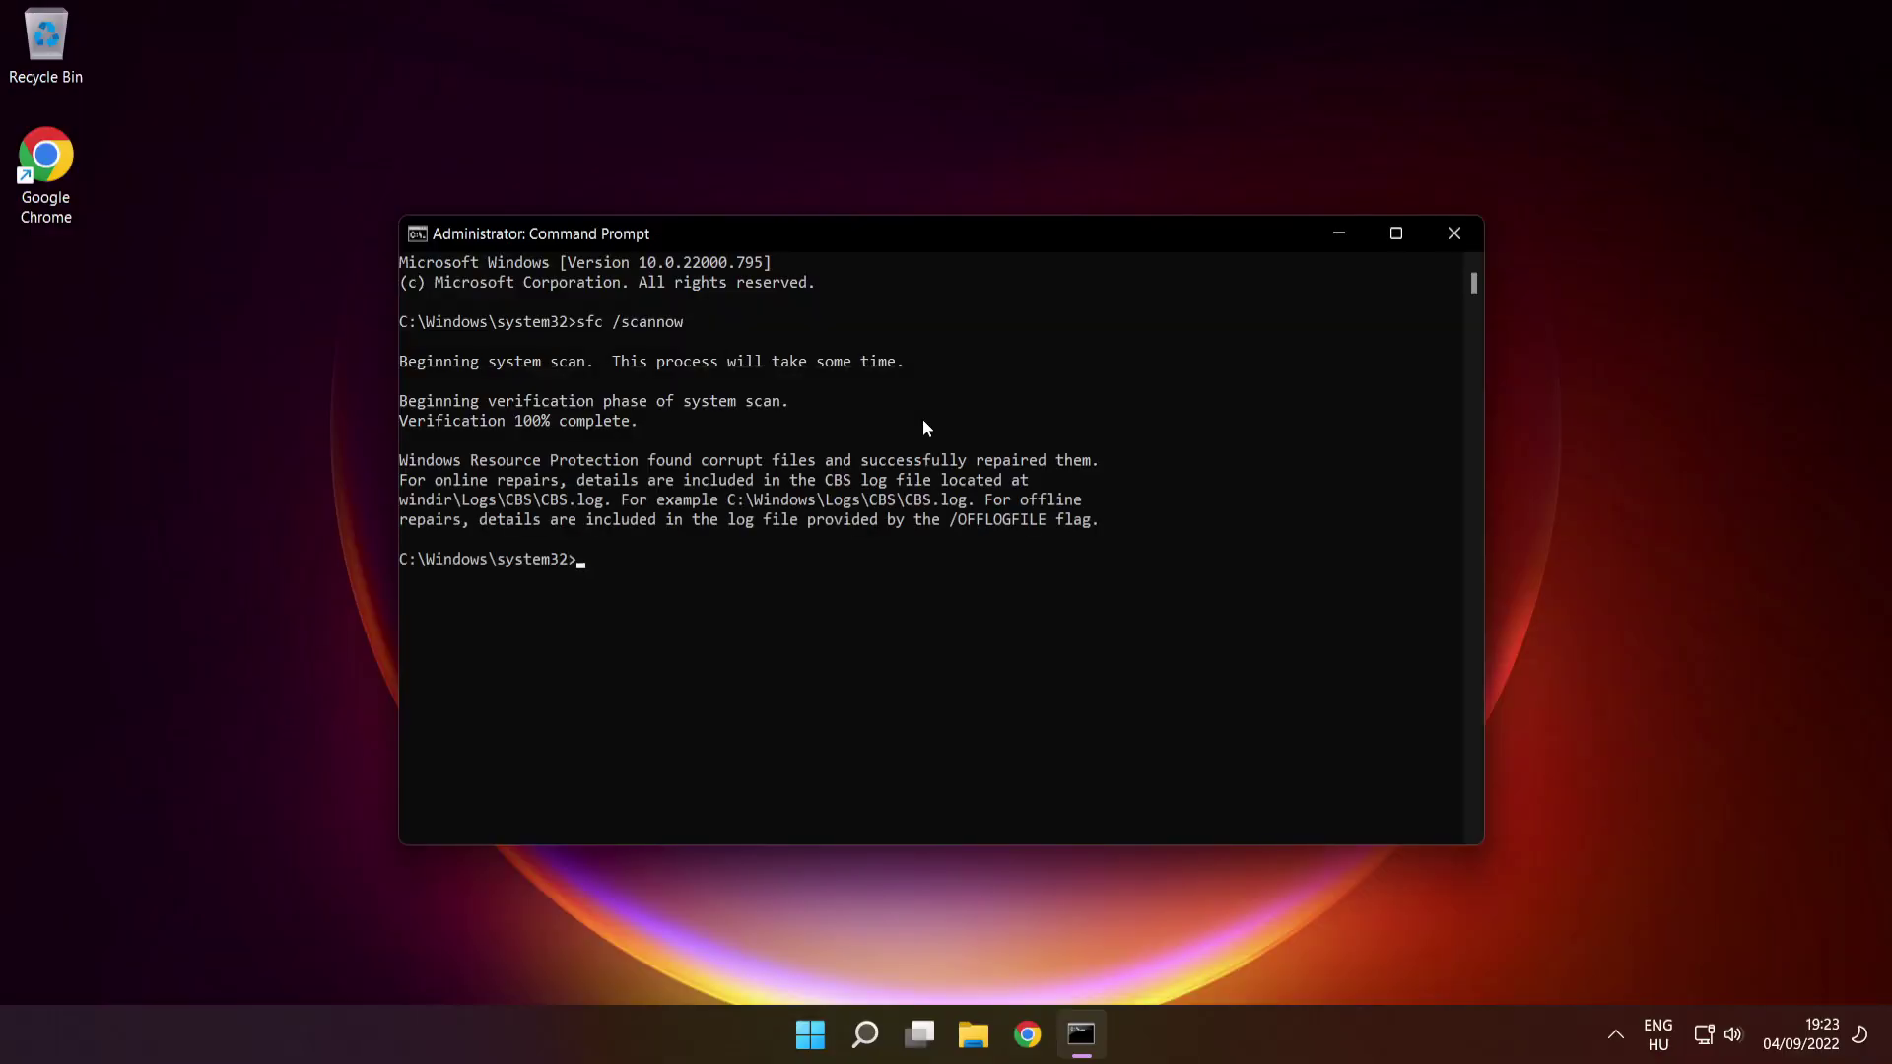
- Close Command Prompt and show the Start menu's Sleep, Shut down and Restart options
{"action": "left_click", "coordinate": [1457, 238]}
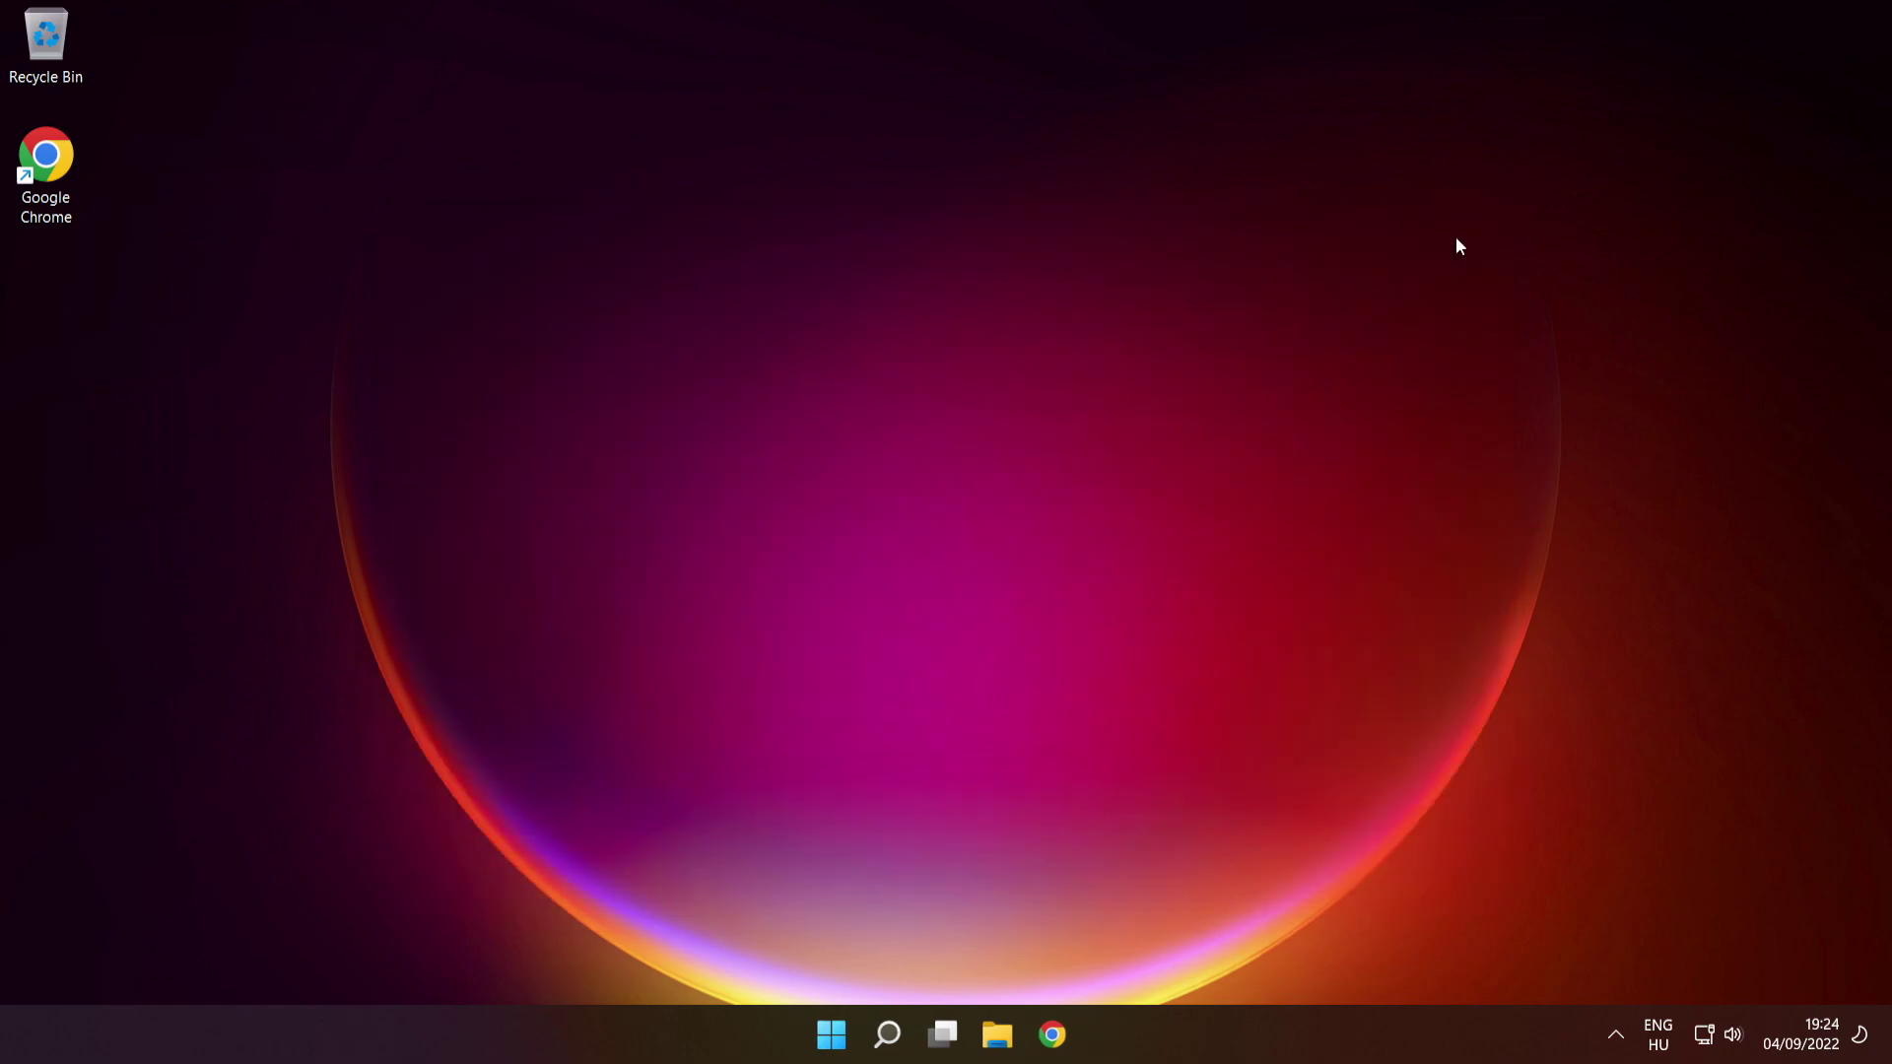
{"action": "left_click", "coordinate": [838, 1034]}
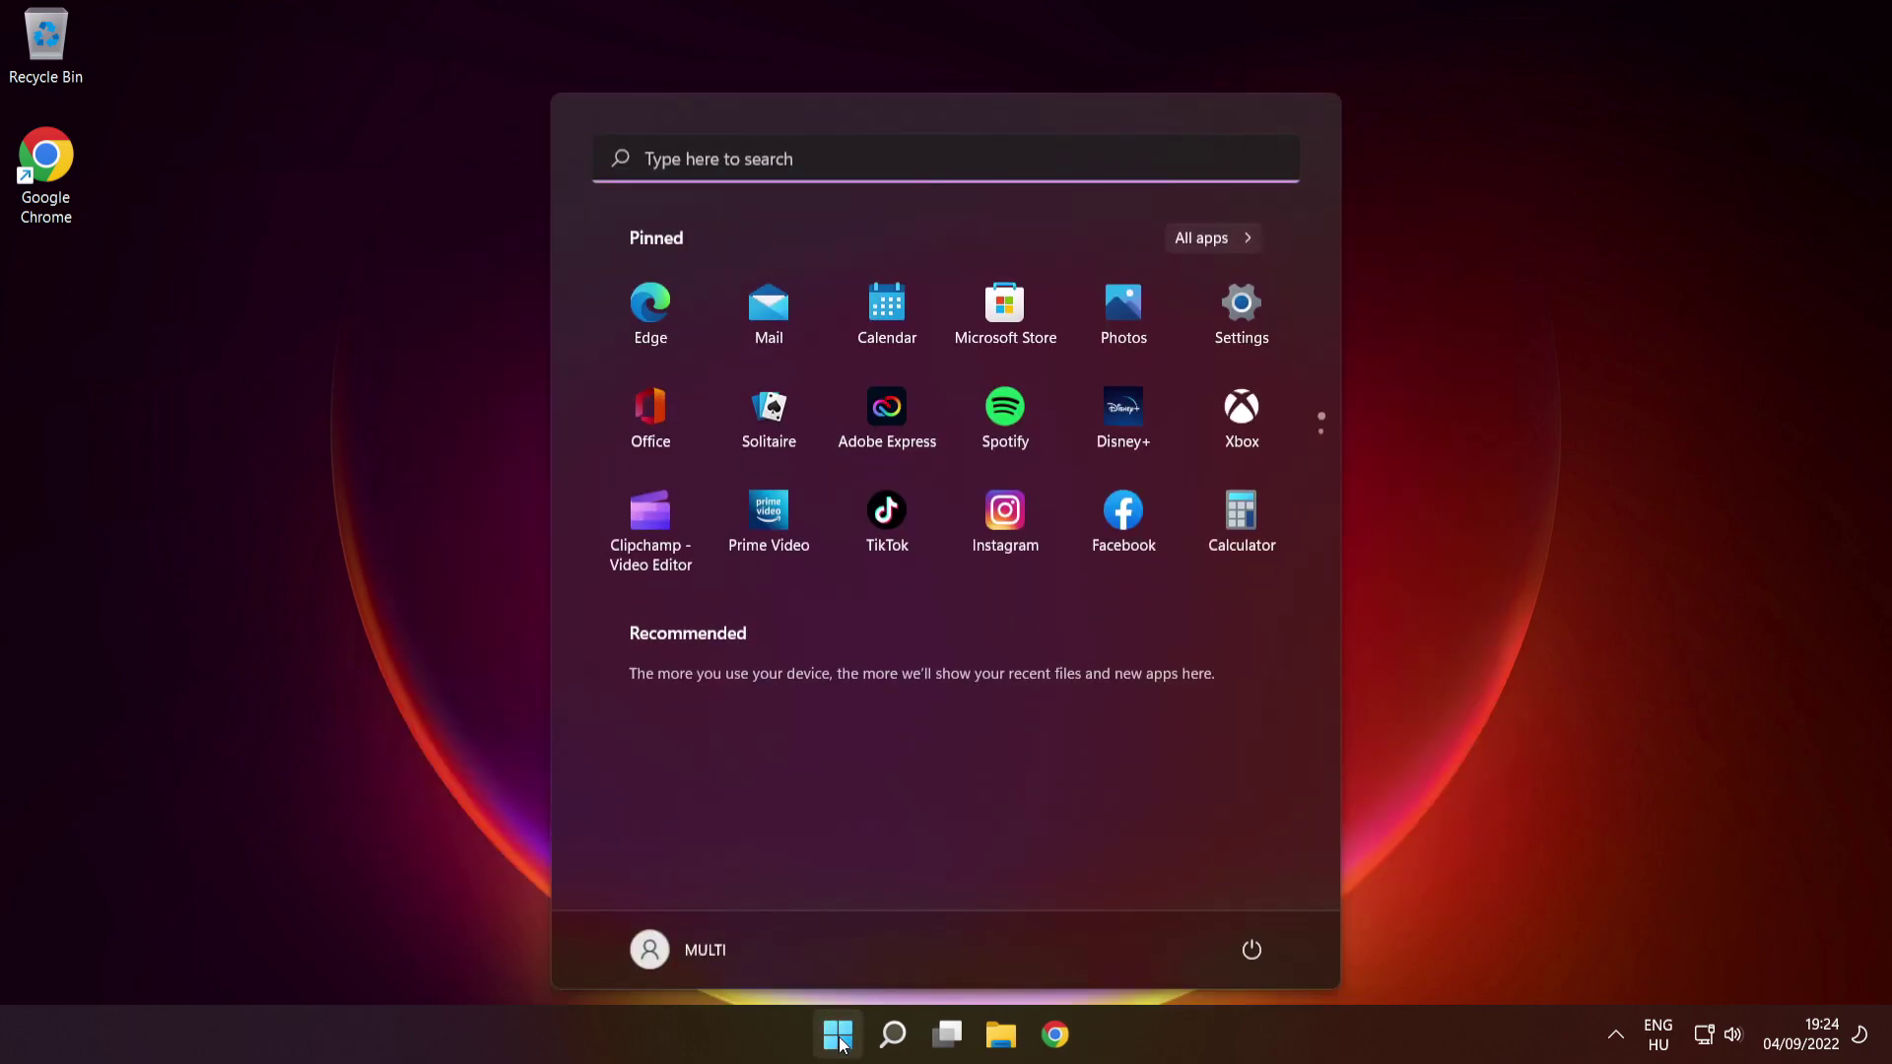
{"action": "left_click", "coordinate": [1252, 949]}
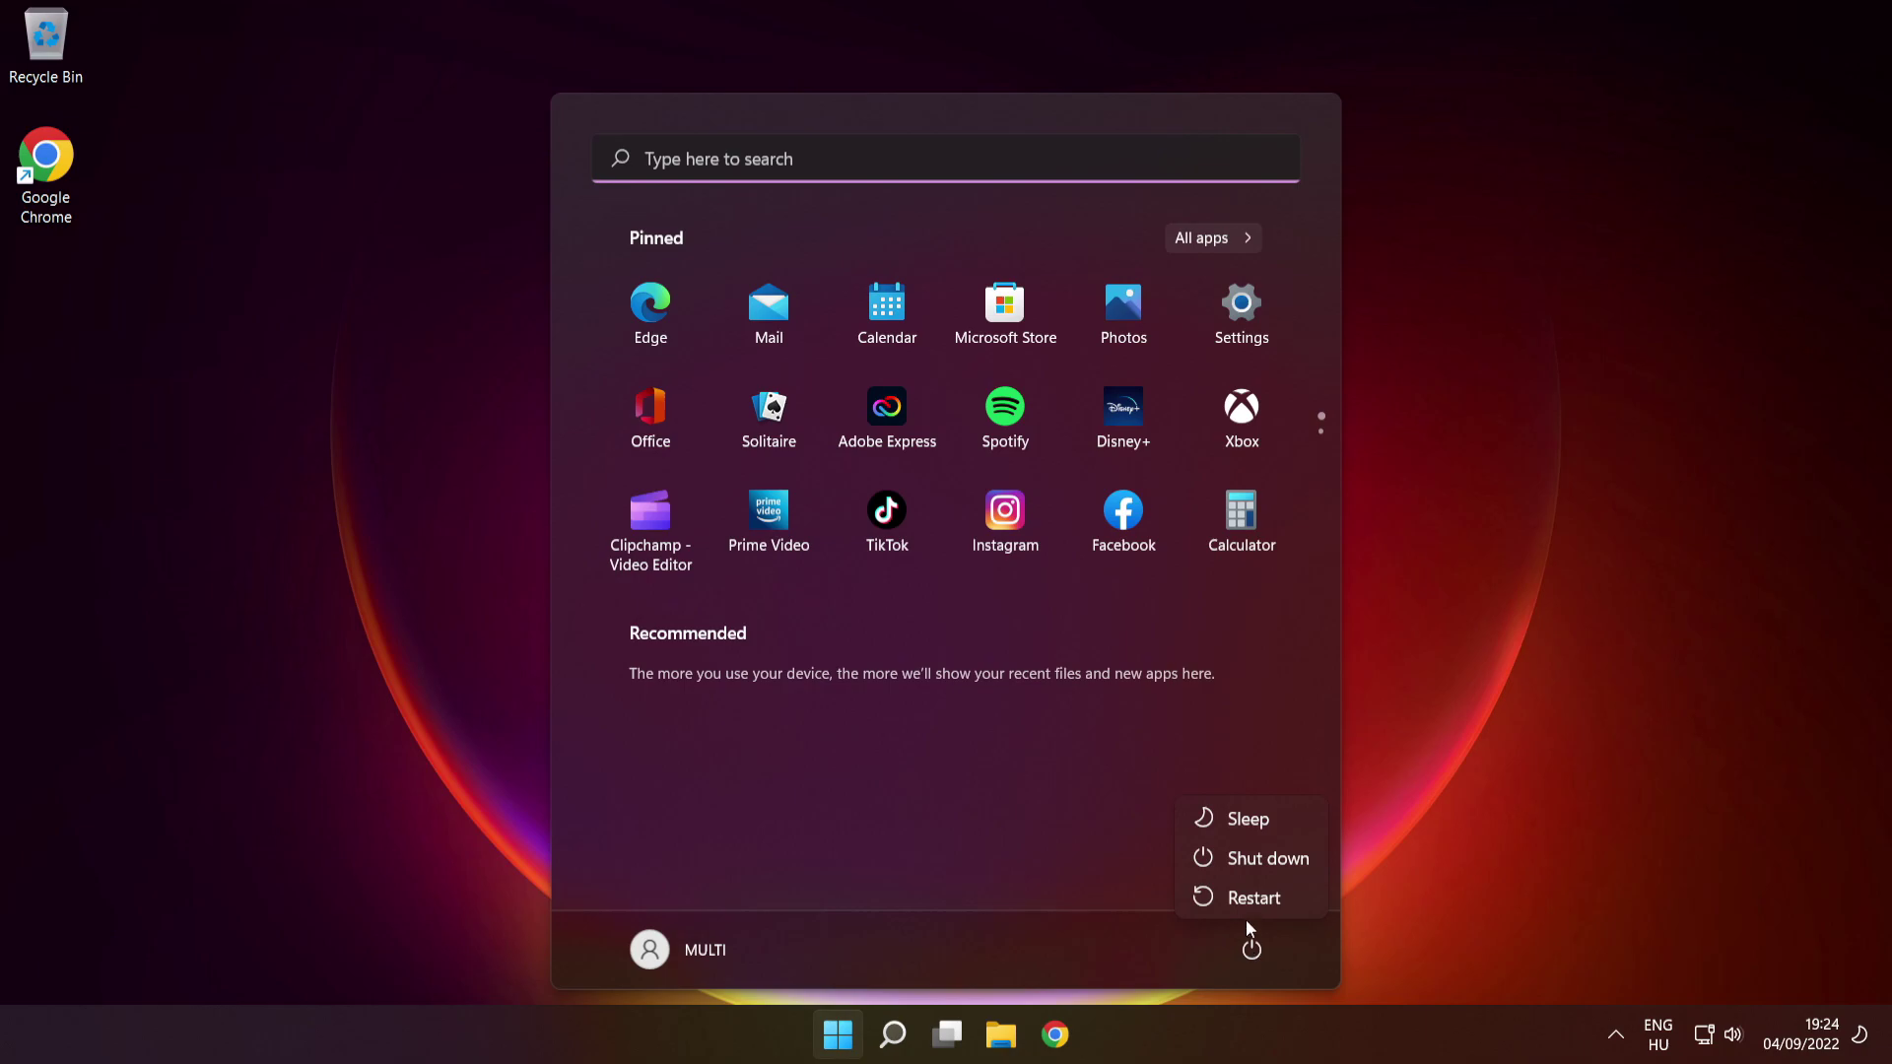